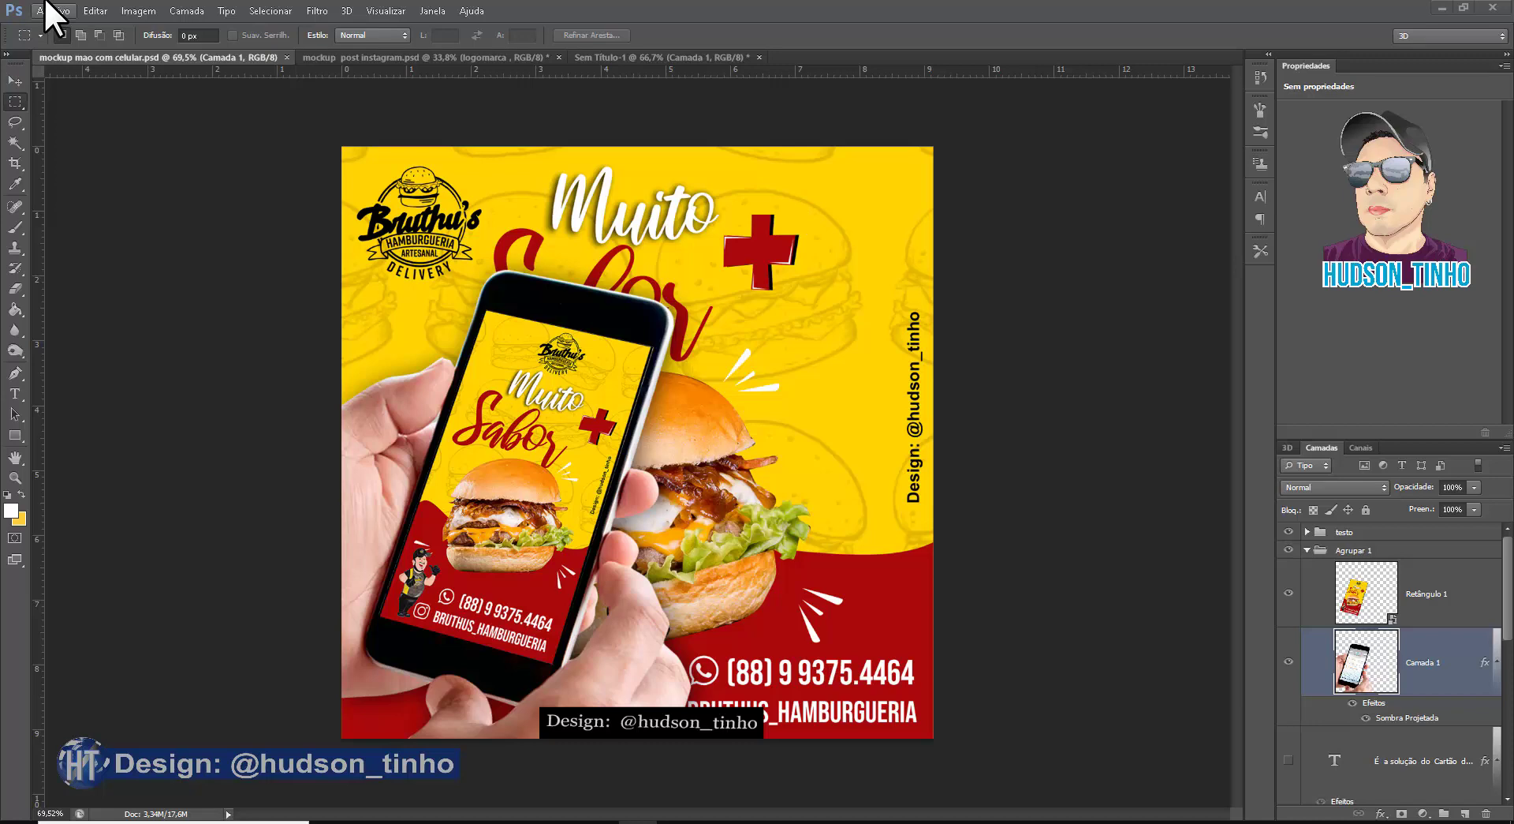
Set up a new 1080 × 1080 px document at 300 ppi in RGB colour.
{"action": "left_click", "coordinate": [63, 11]}
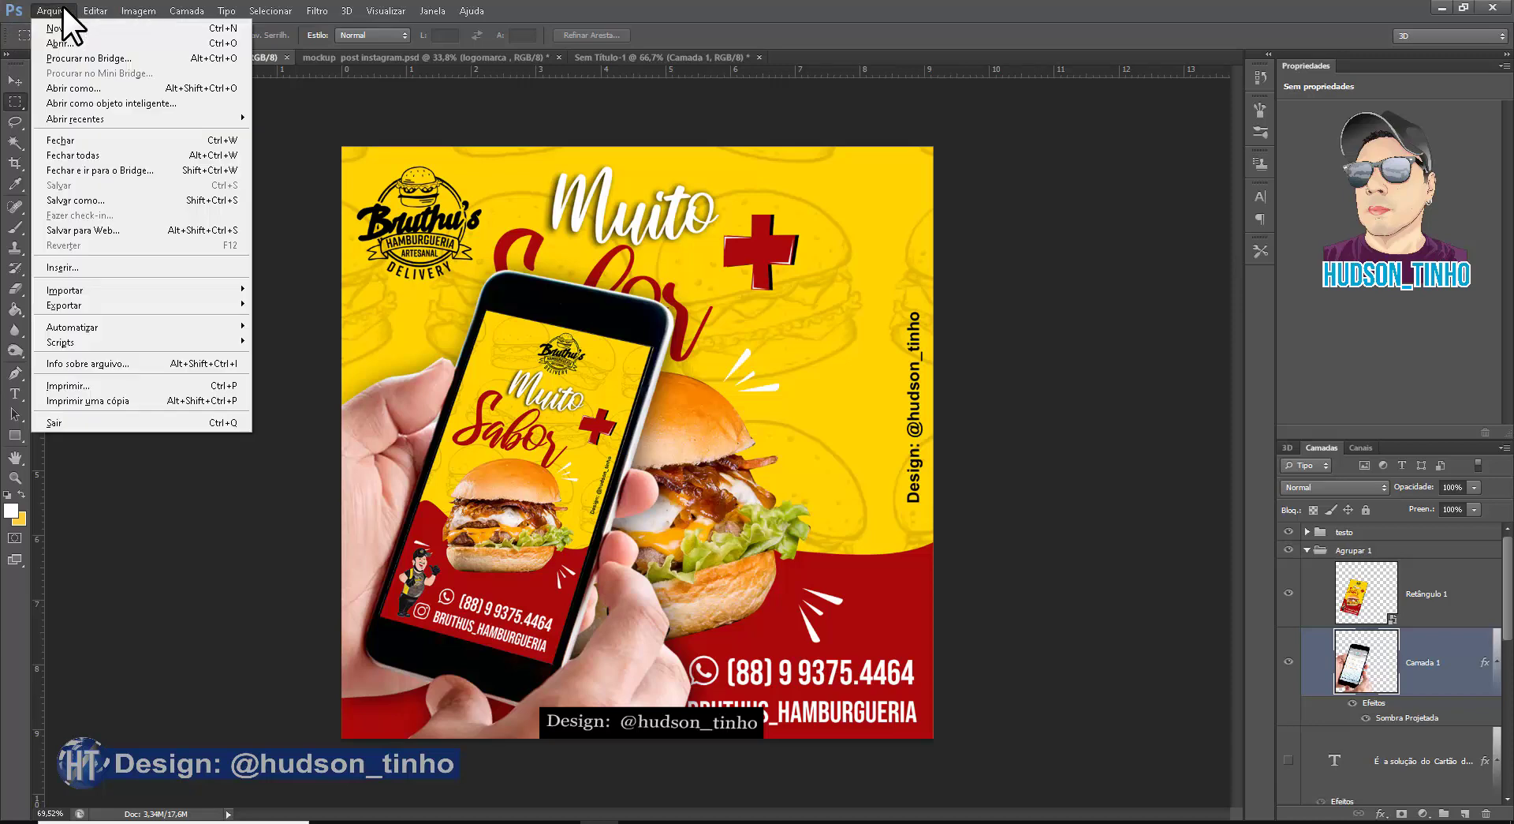
{"action": "left_click", "coordinate": [56, 28]}
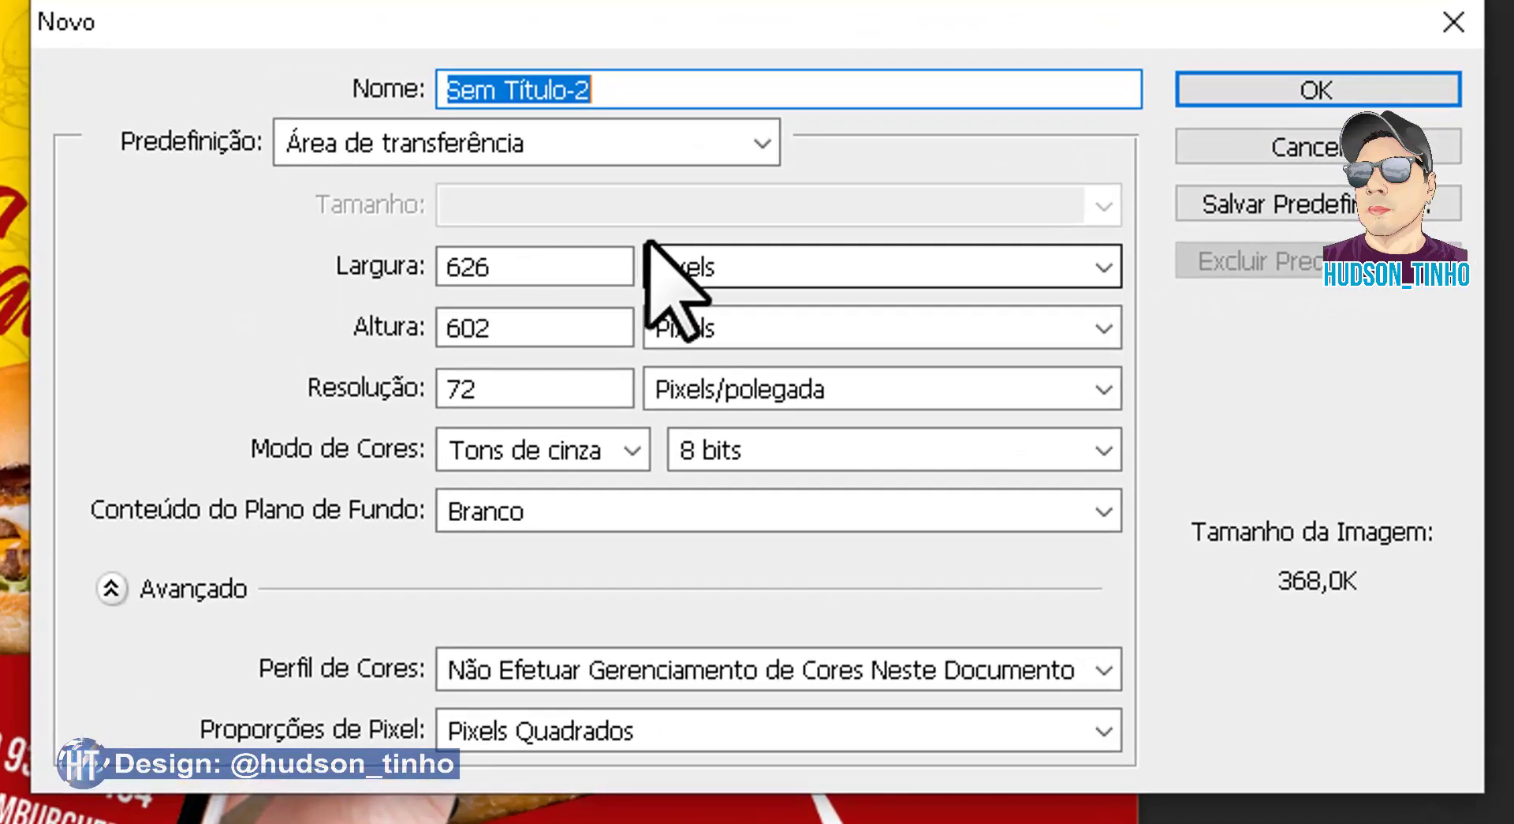
{"action": "mouse_move", "coordinate": [882, 266]}
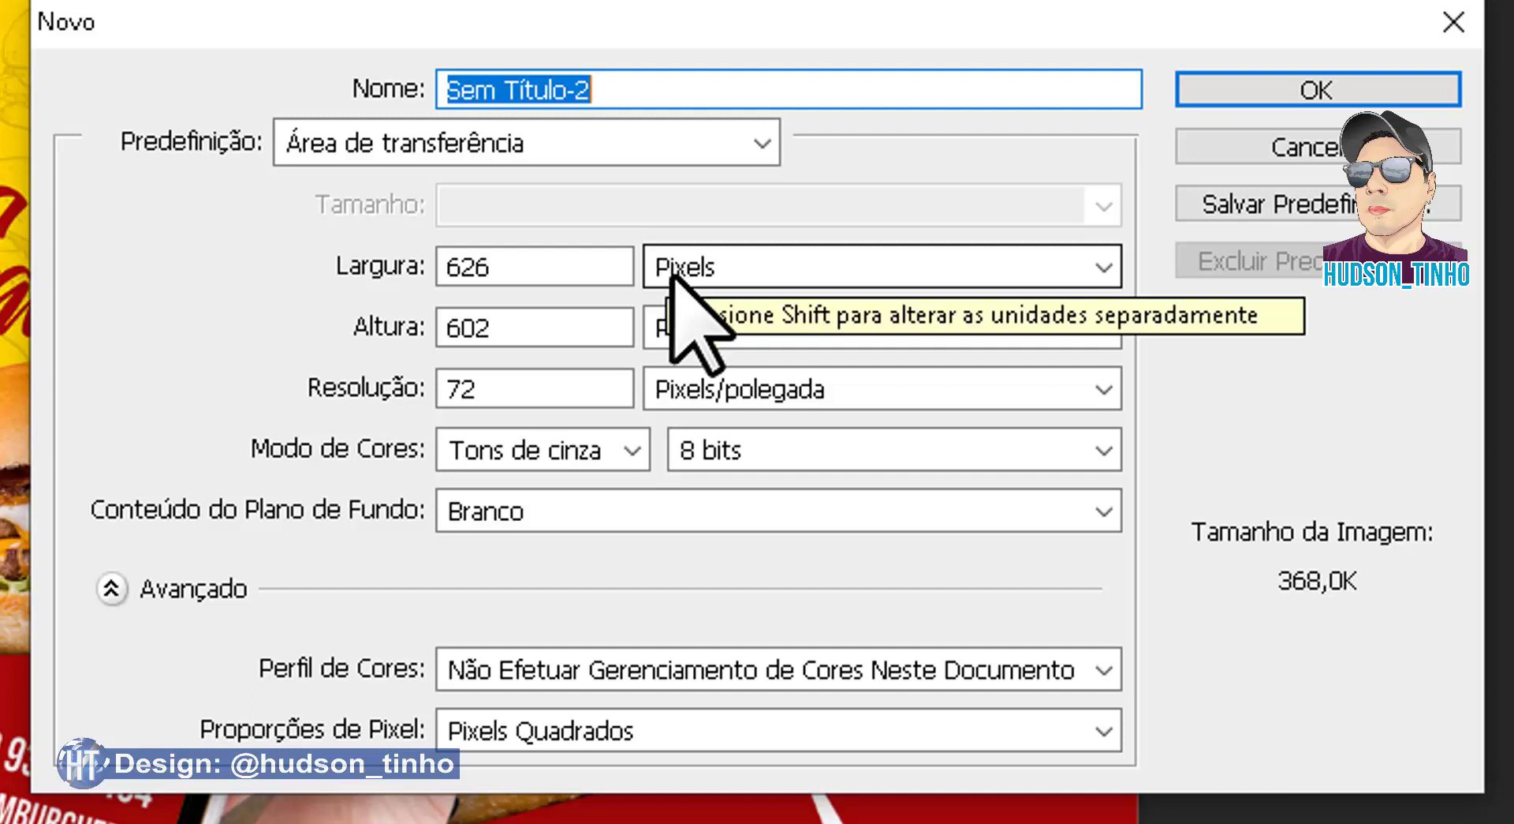
{"action": "left_click", "coordinate": [1101, 267]}
{"action": "left_click", "coordinate": [786, 302]}
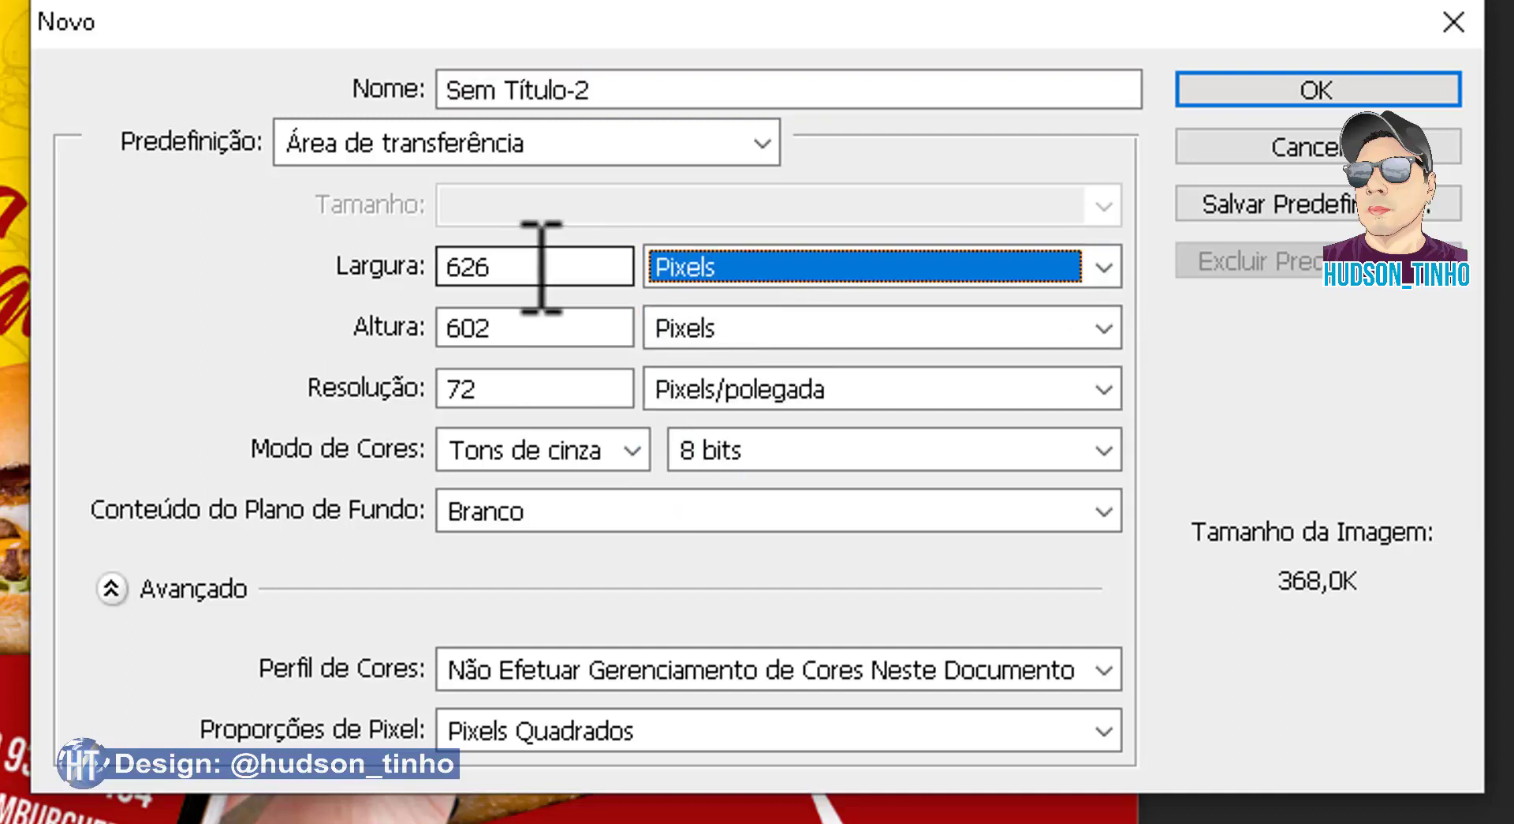
{"action": "left_click_drag", "start_coordinate": [541, 255], "coordinate": [380, 267]}
{"action": "type", "text": "108"}
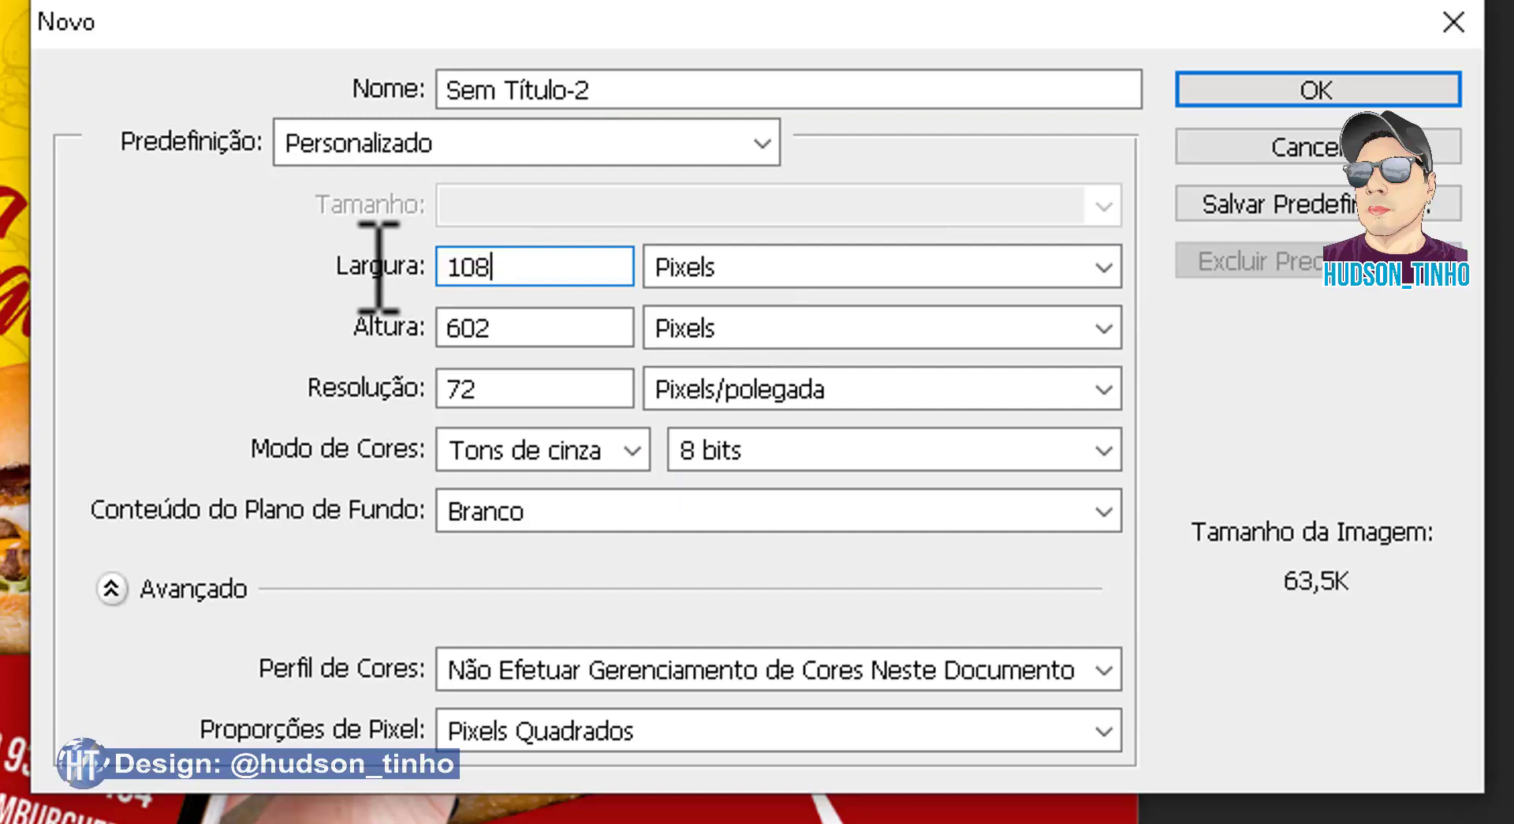
{"action": "type", "text": "0"}
{"action": "left_click_drag", "start_coordinate": [442, 328], "coordinate": [318, 327]}
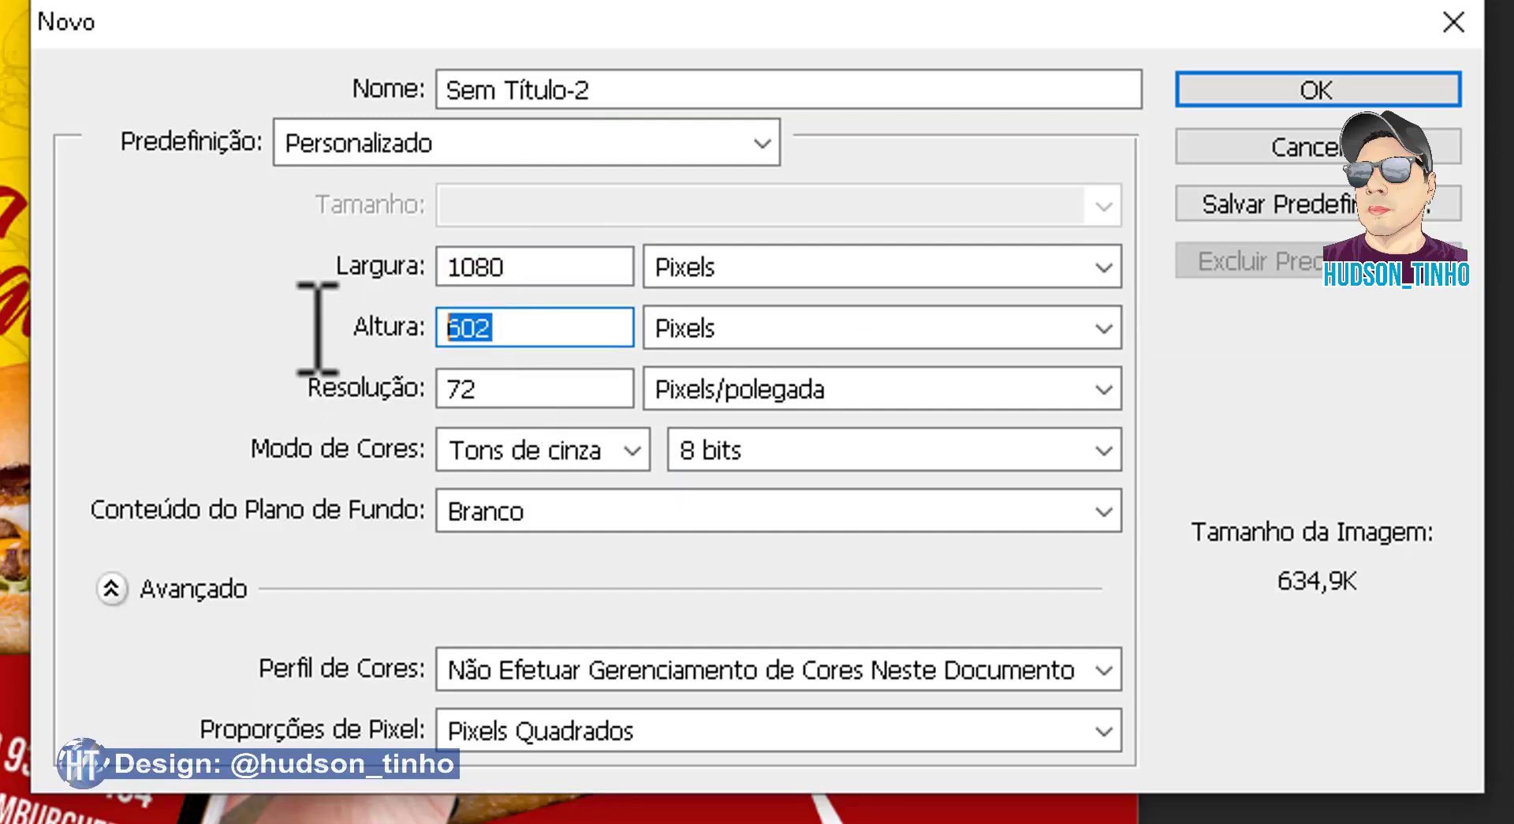
{"action": "type", "text": "1080"}
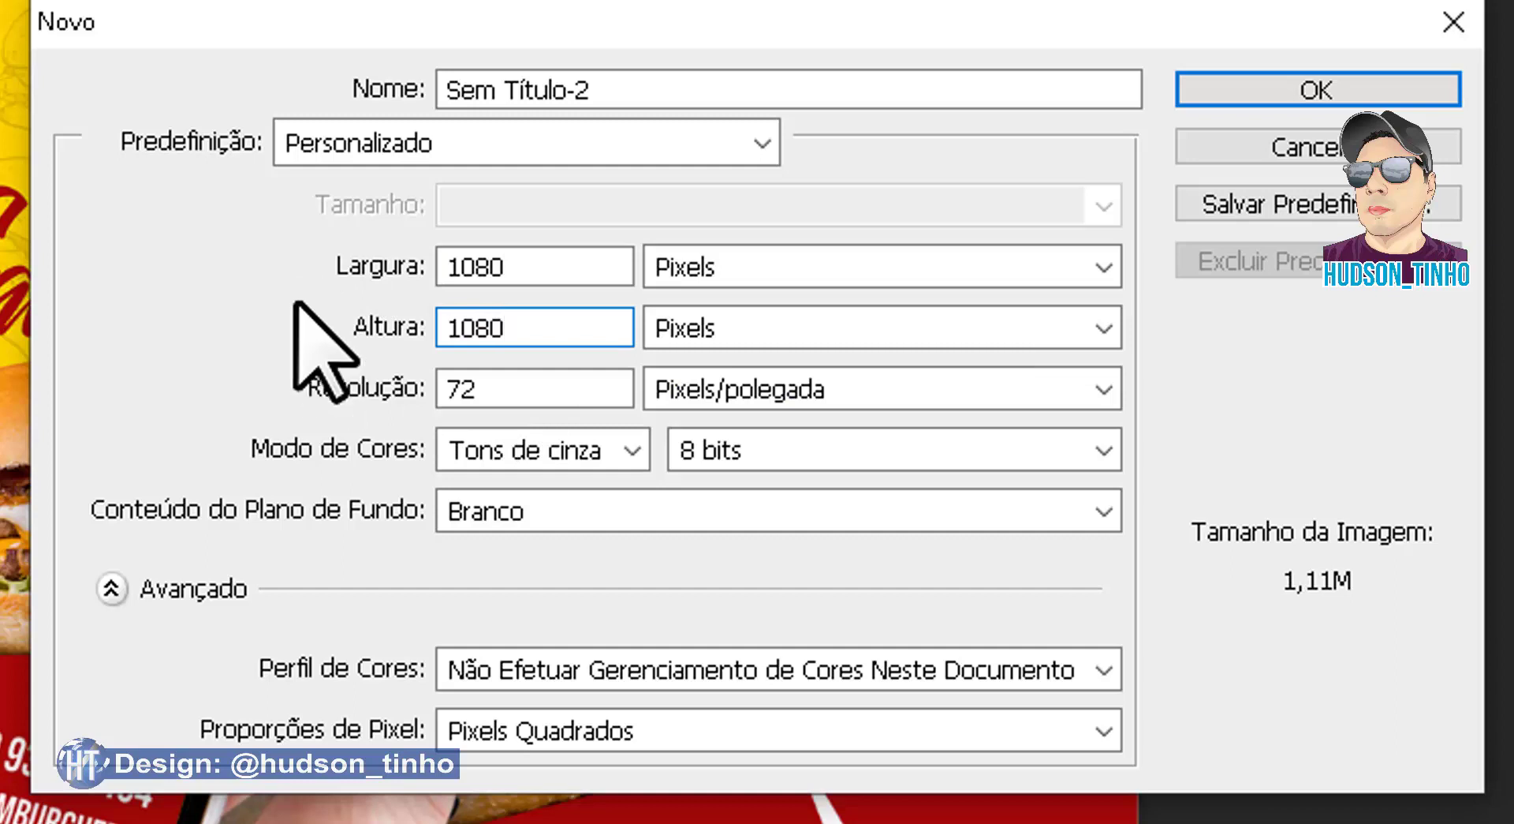
{"action": "left_click", "coordinate": [474, 377]}
{"action": "left_click_drag", "start_coordinate": [474, 377], "coordinate": [407, 387]}
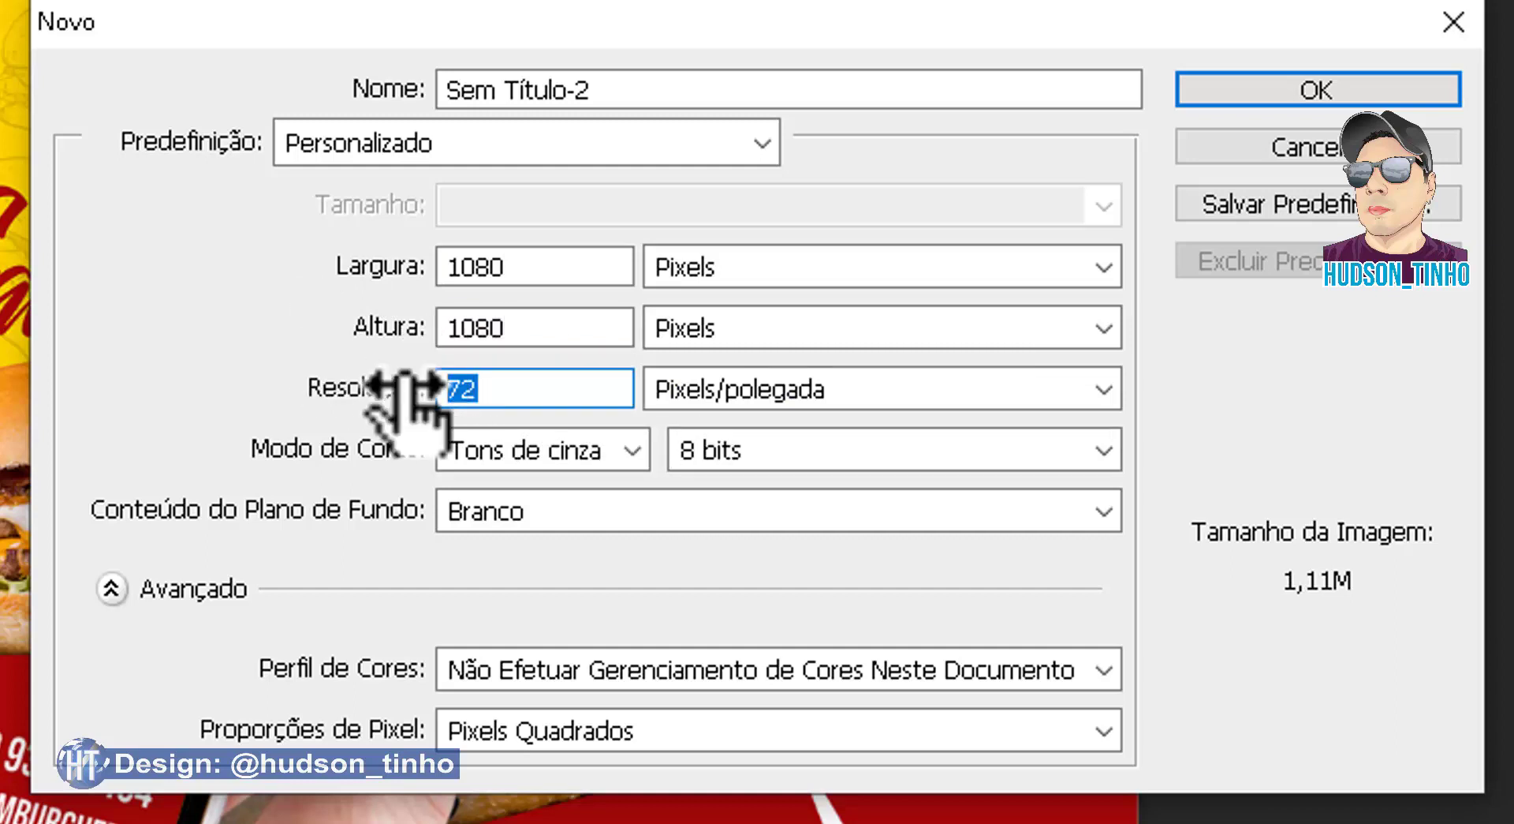
{"action": "type", "text": "300"}
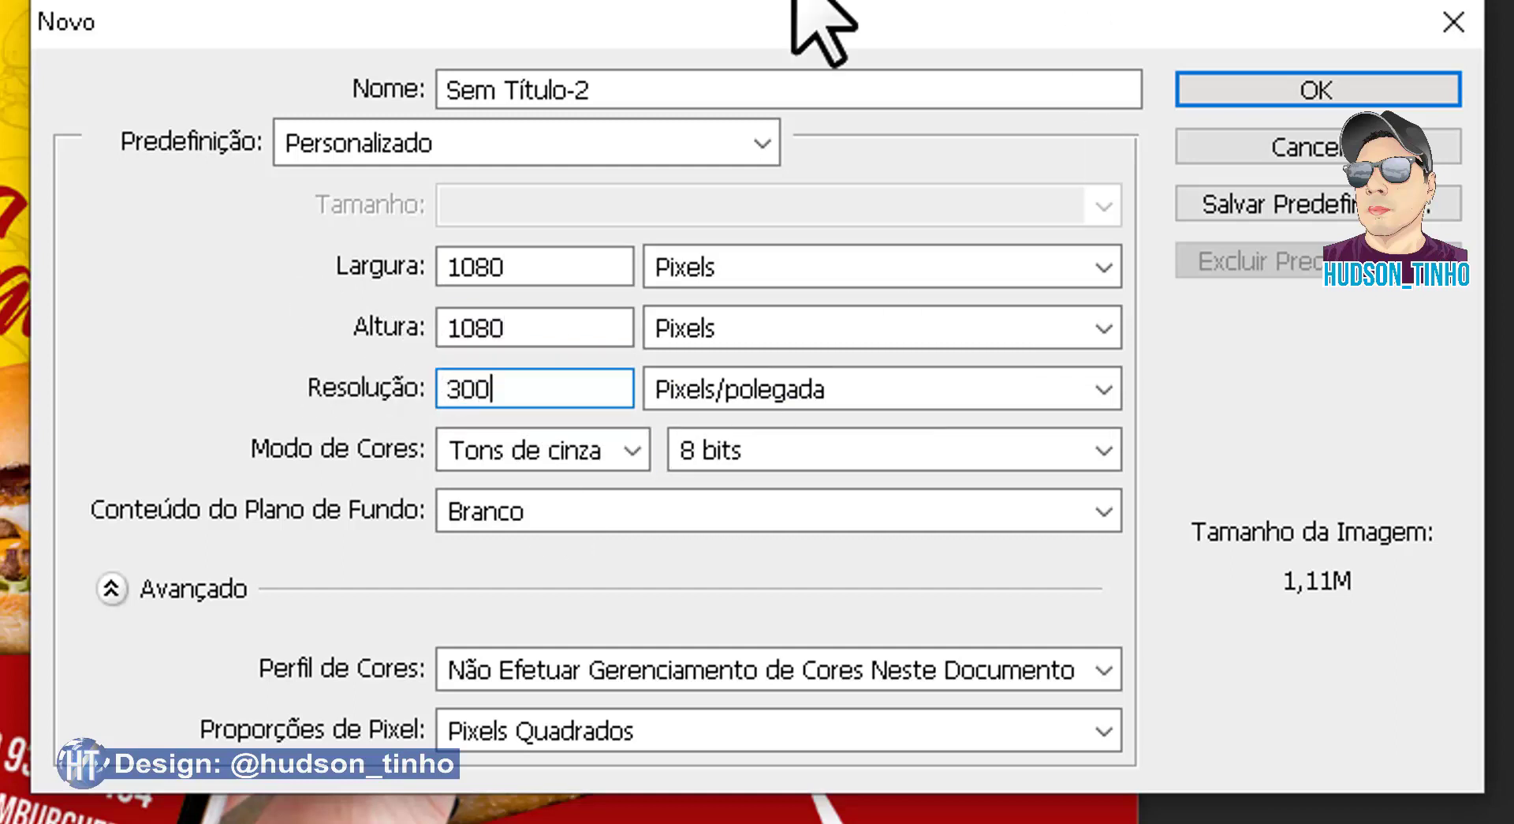
{"action": "left_click", "coordinate": [631, 452]}
{"action": "left_click", "coordinate": [534, 555]}
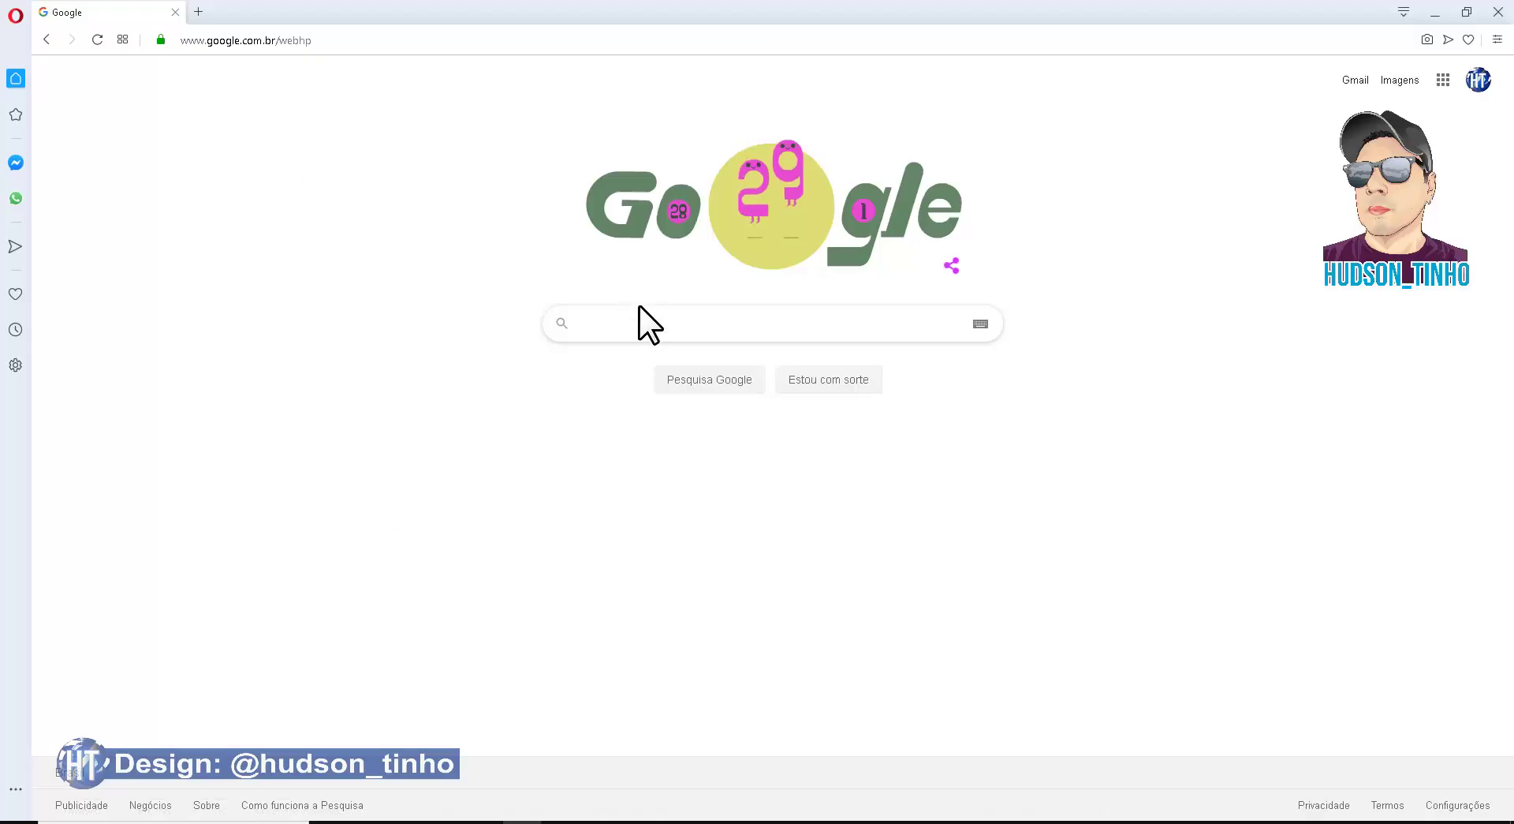
Search Google for 'mao segurando celular' by picking that suggestion after typing 'mao segurando'.
{"action": "left_click", "coordinate": [668, 322]}
{"action": "type", "text": "ma"}
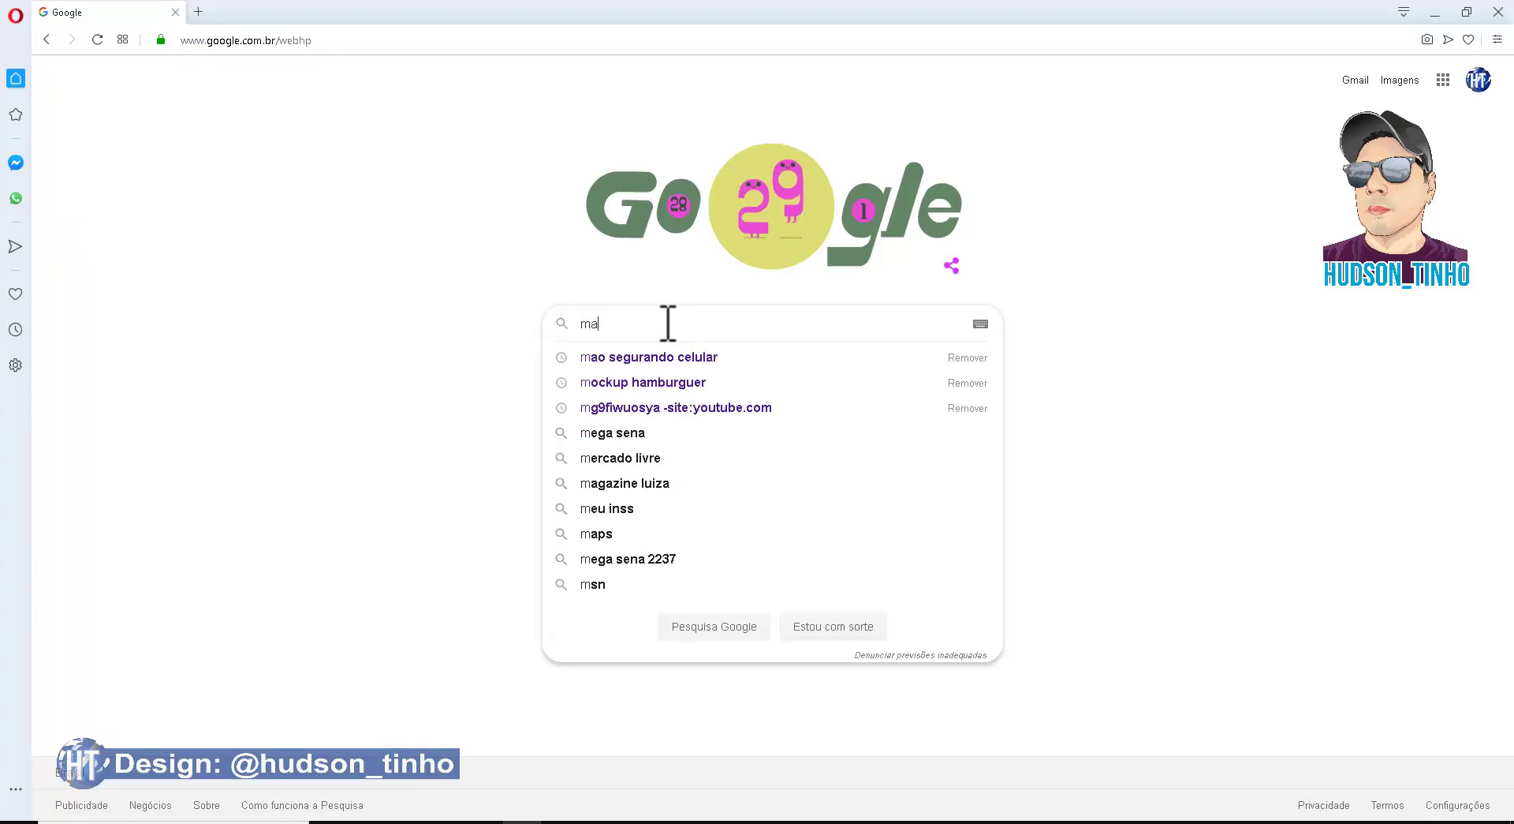
{"action": "type", "text": "o segura"}
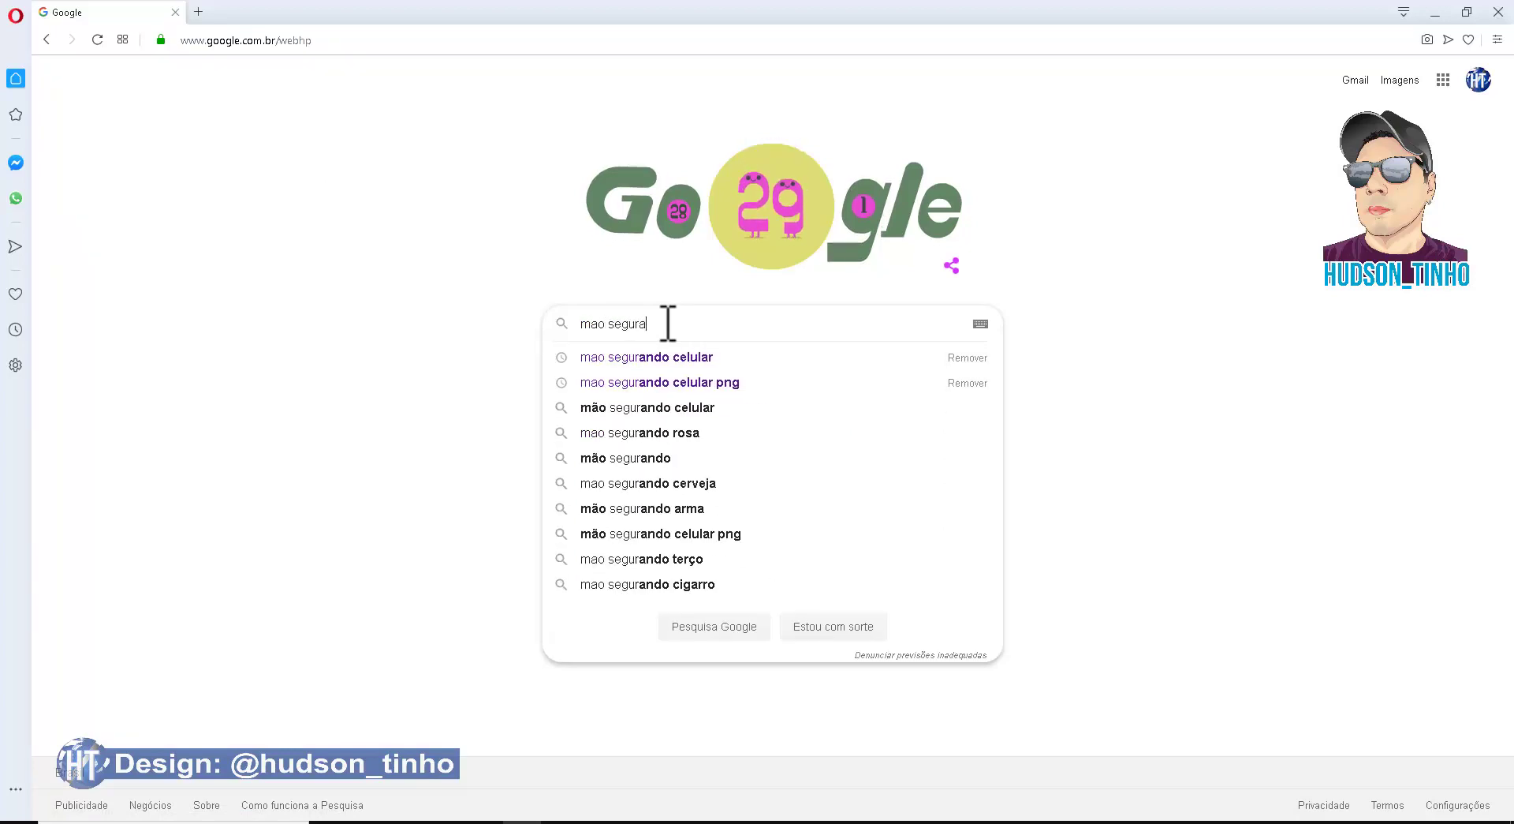
{"action": "type", "text": "ndo"}
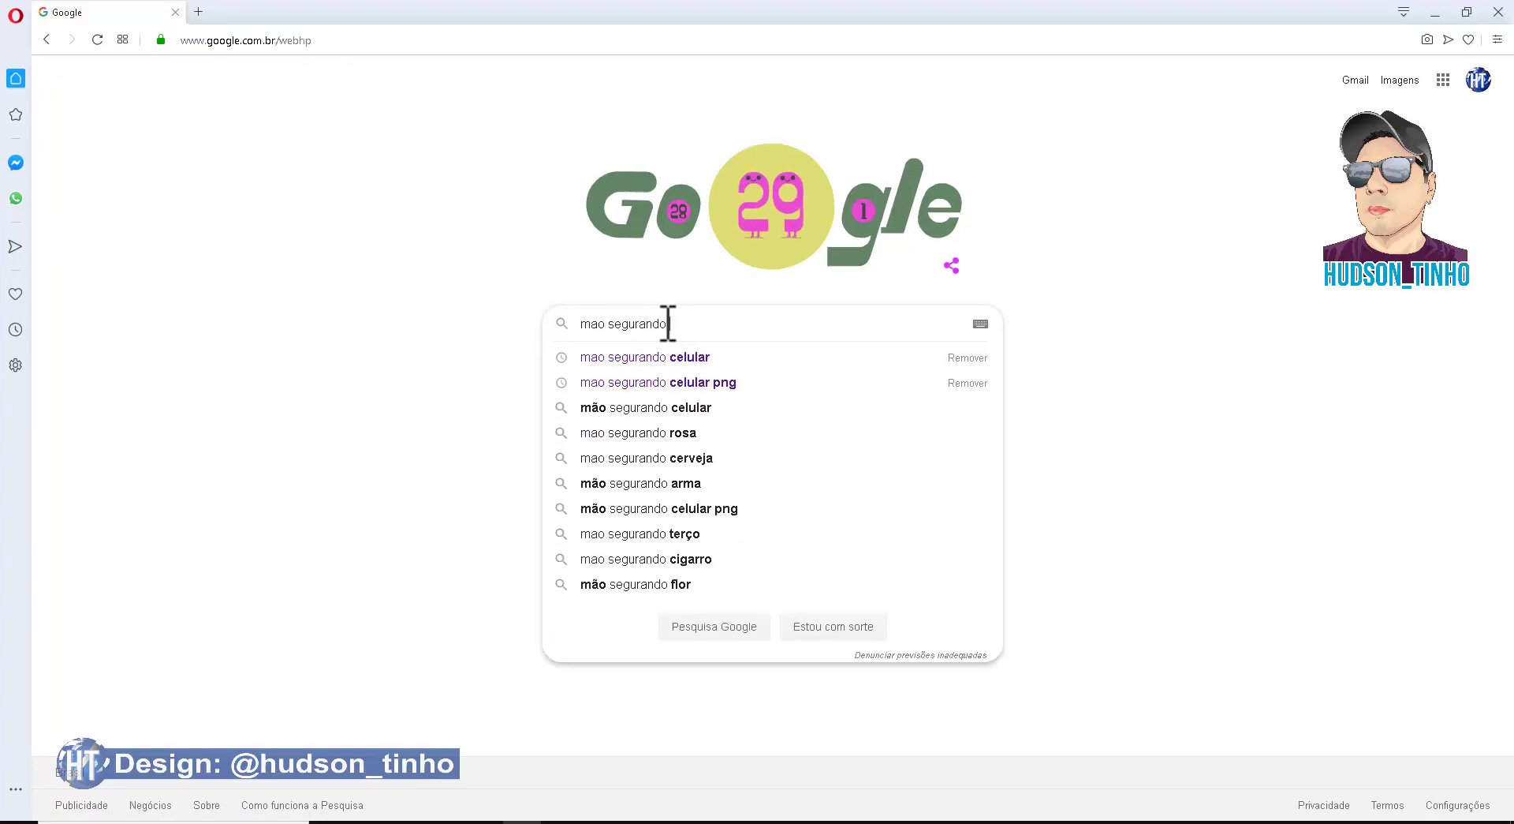
{"action": "left_click", "coordinate": [675, 355]}
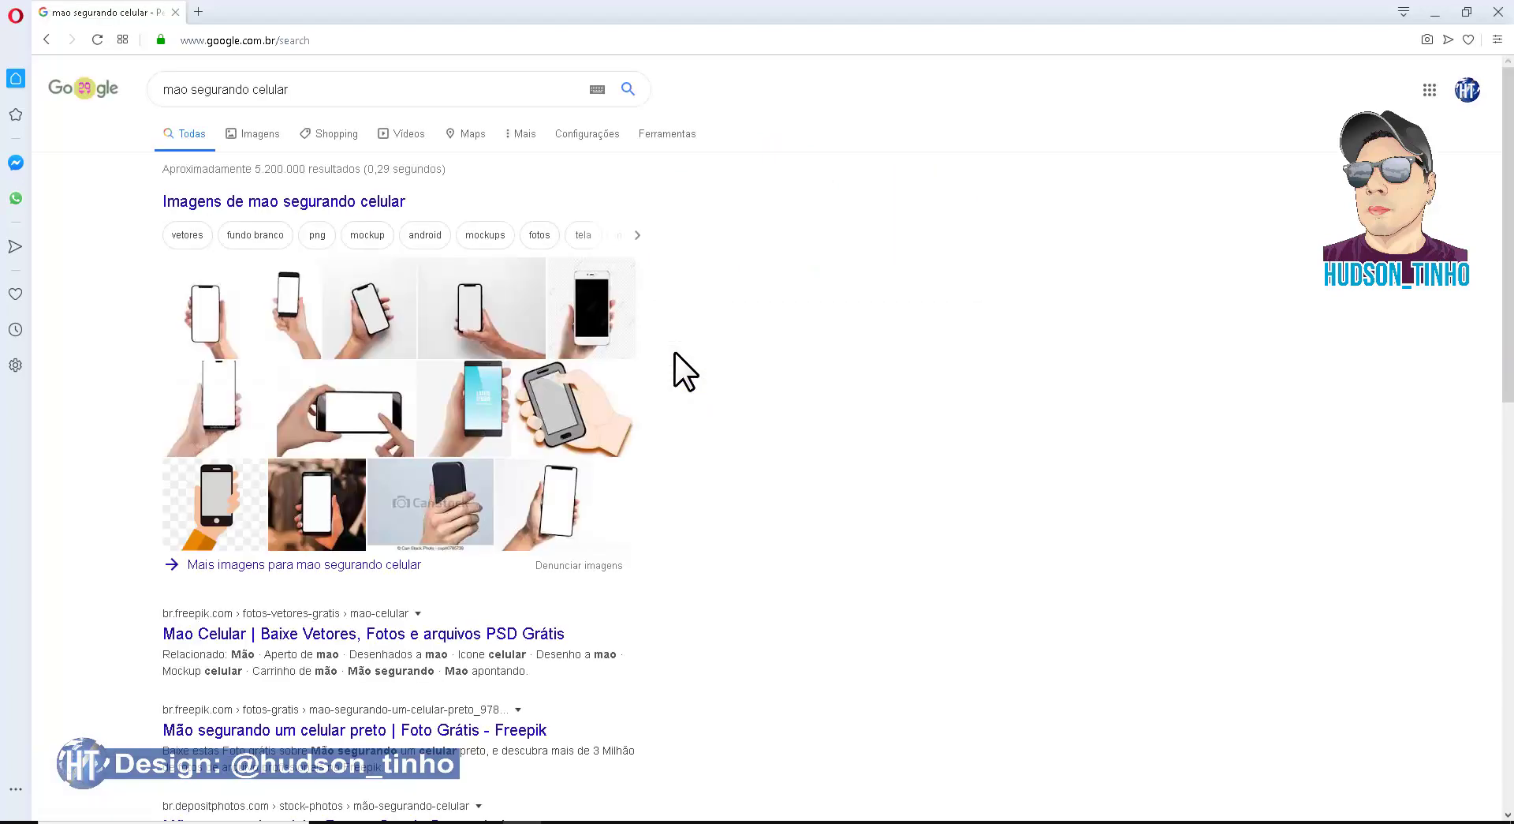
Show image results only, filtered to transparent colour.
{"action": "left_click", "coordinate": [255, 135]}
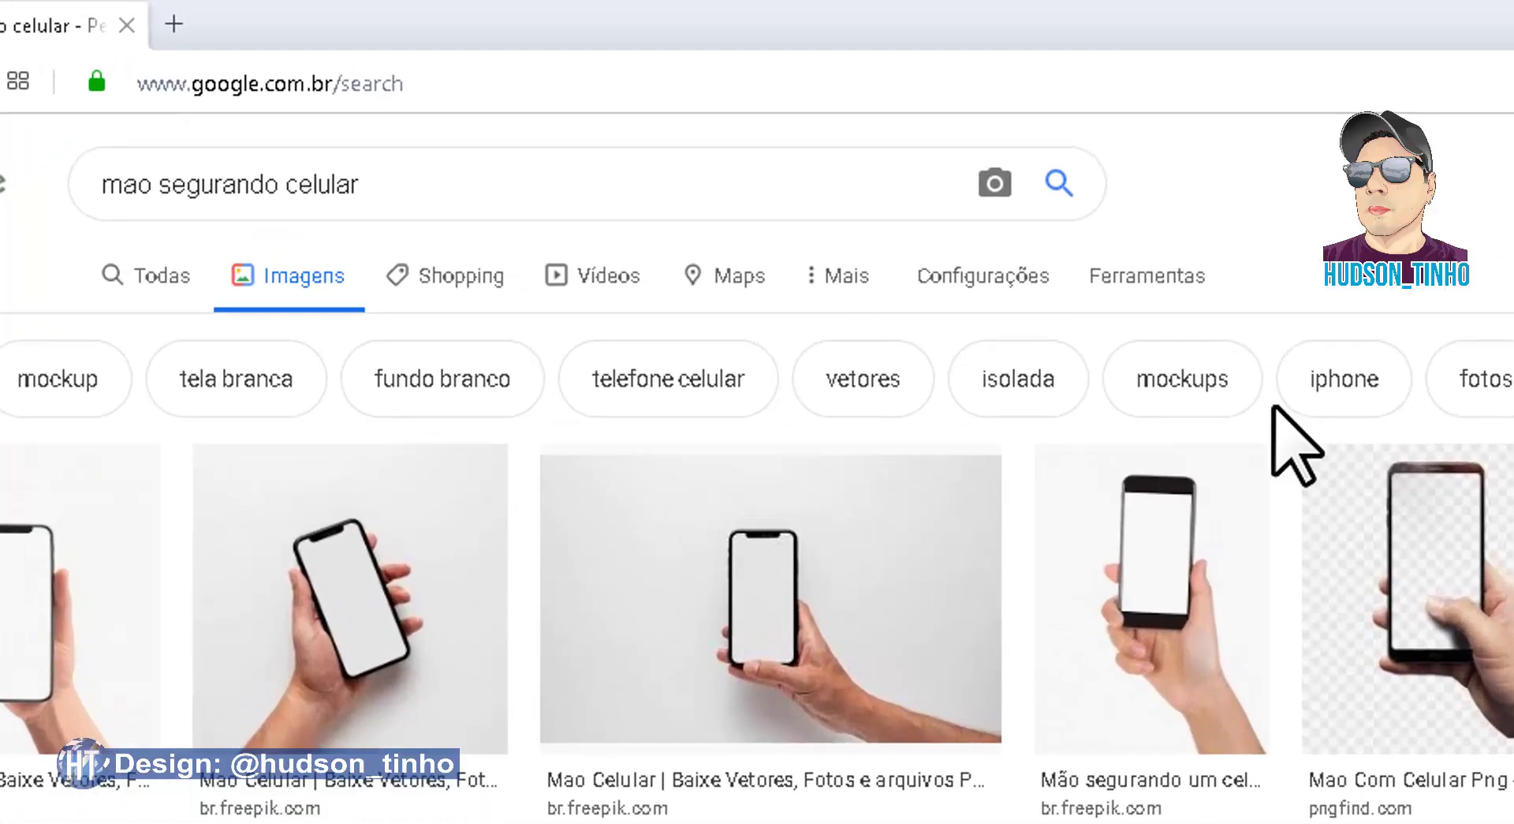
{"action": "left_click", "coordinate": [1127, 278]}
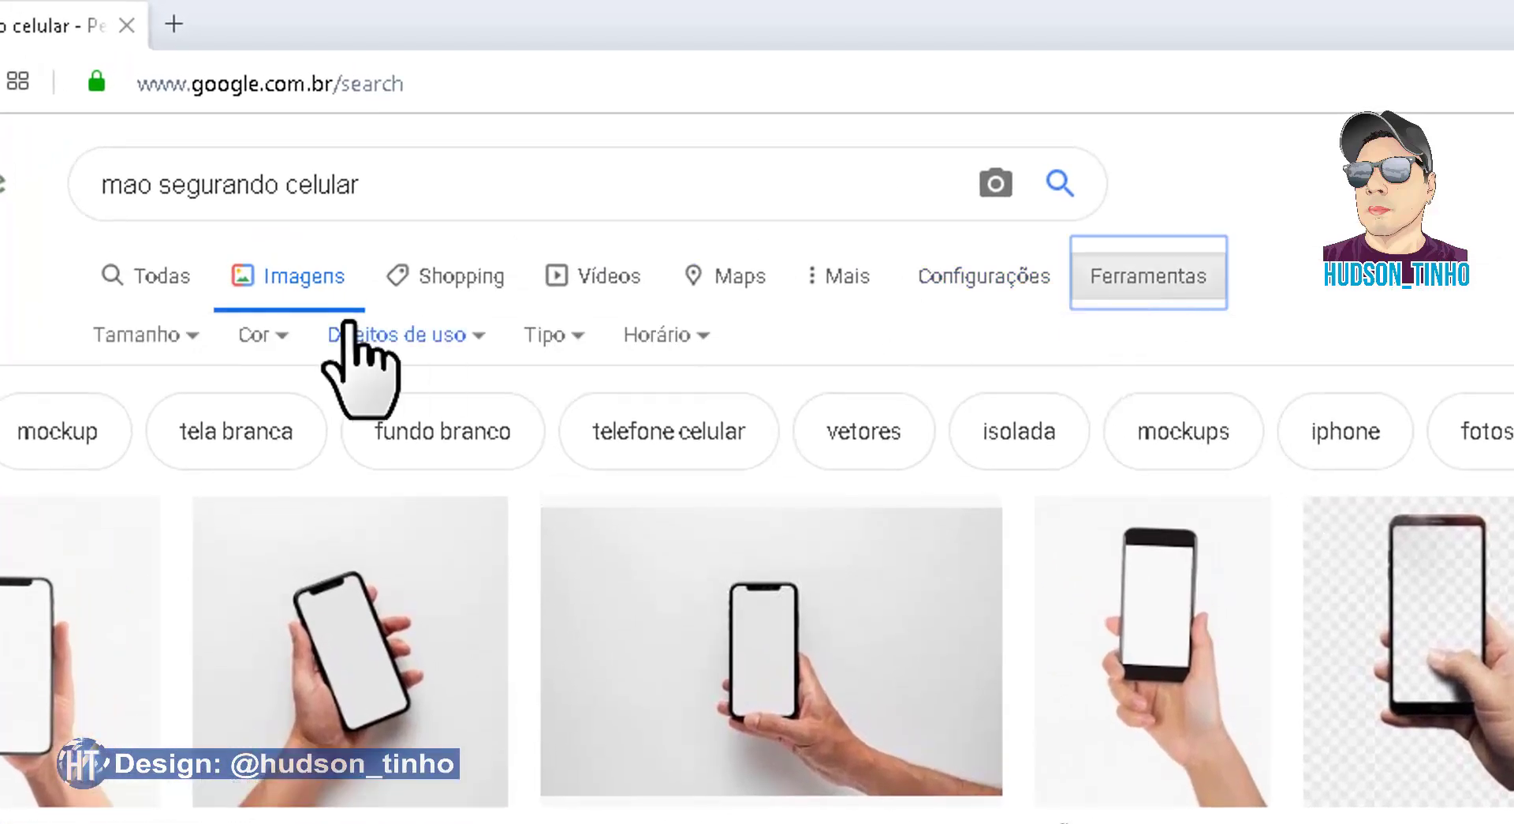
{"action": "left_click", "coordinate": [280, 335]}
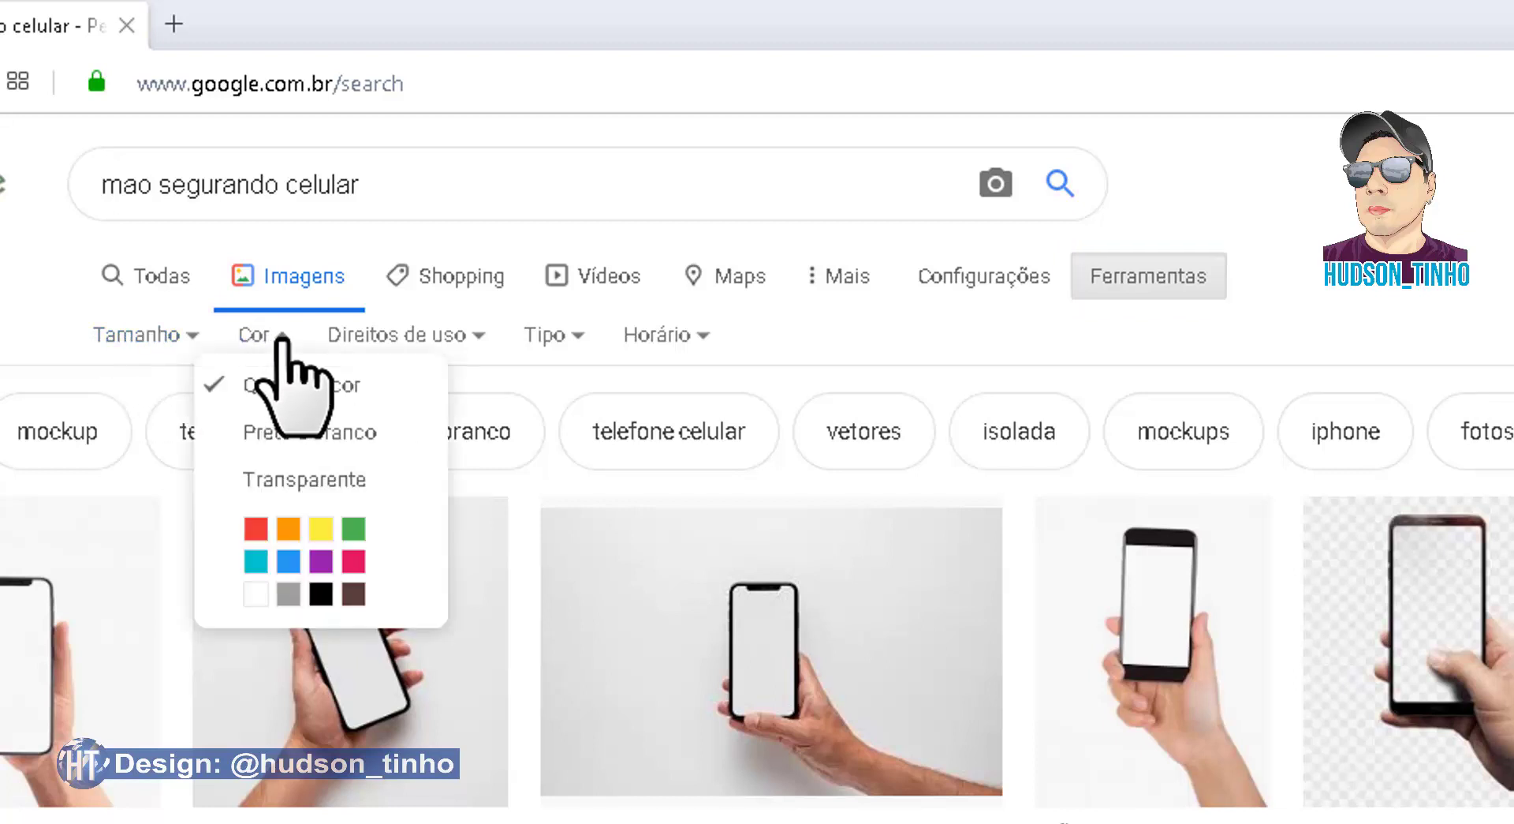
{"action": "left_click", "coordinate": [316, 474]}
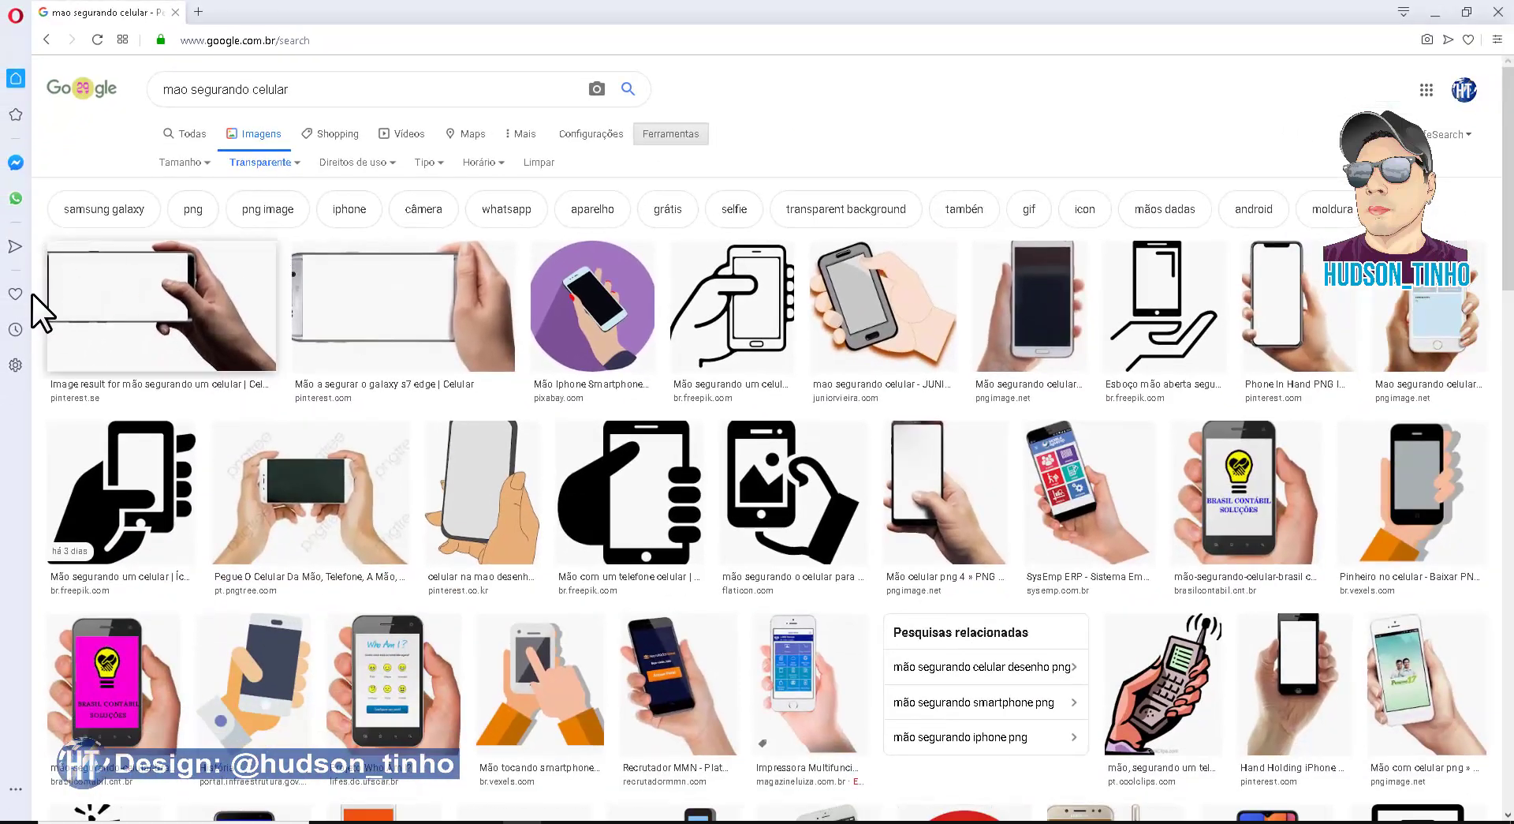
Preview several hand-holding-phone images, ending on the Trocados Samsung picture.
{"action": "left_click", "coordinate": [162, 294]}
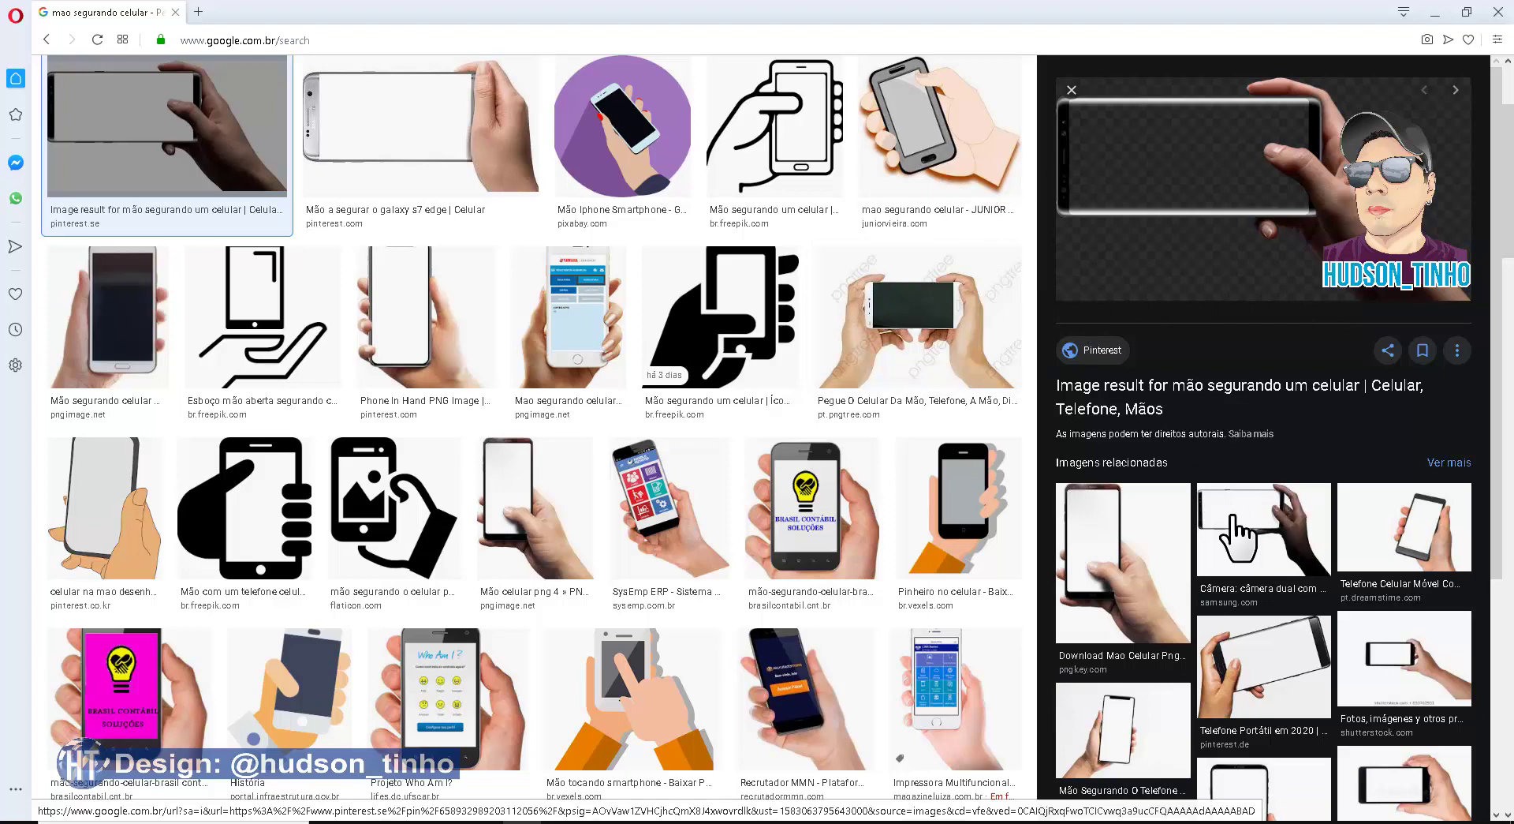
{"action": "left_click", "coordinate": [1432, 522]}
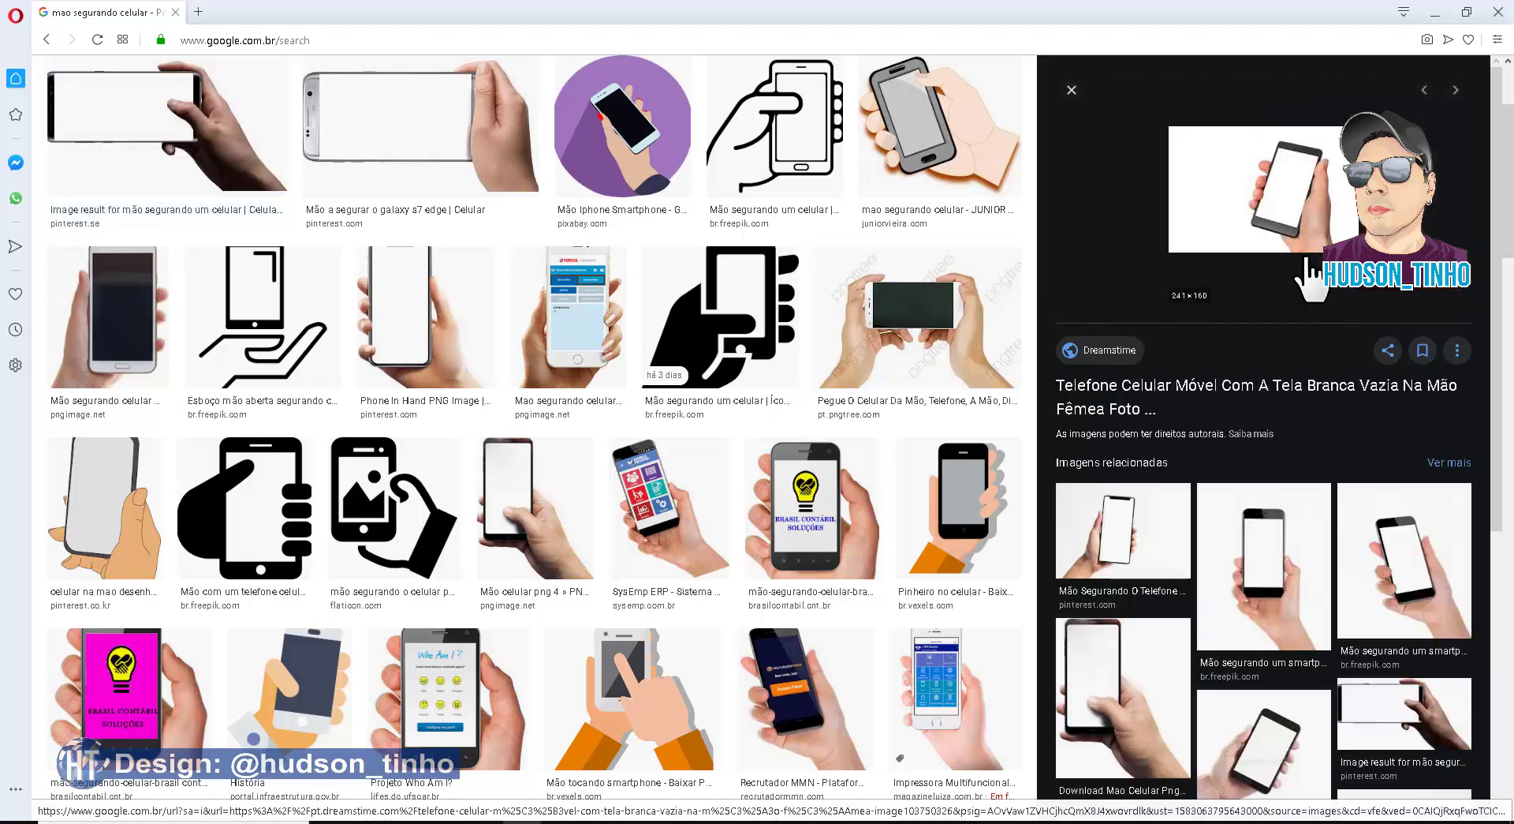
{"action": "left_click", "coordinate": [494, 475]}
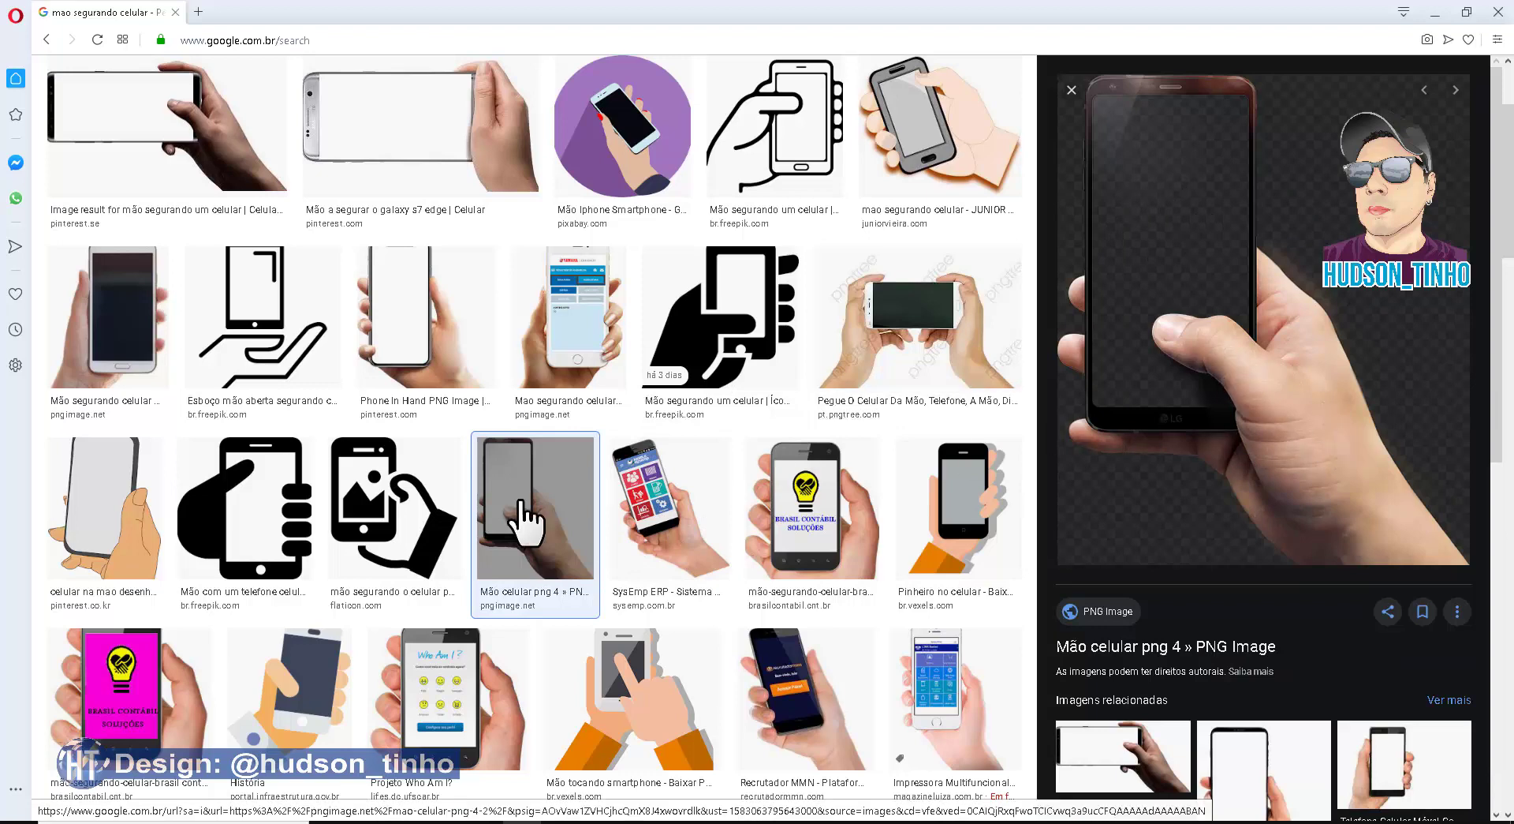
{"action": "scroll", "coordinate": [399, 581], "scroll_direction": "down", "scroll_amount": 1}
{"action": "scroll", "coordinate": [750, 592], "scroll_direction": "down", "scroll_amount": 1}
{"action": "left_click", "coordinate": [450, 520]}
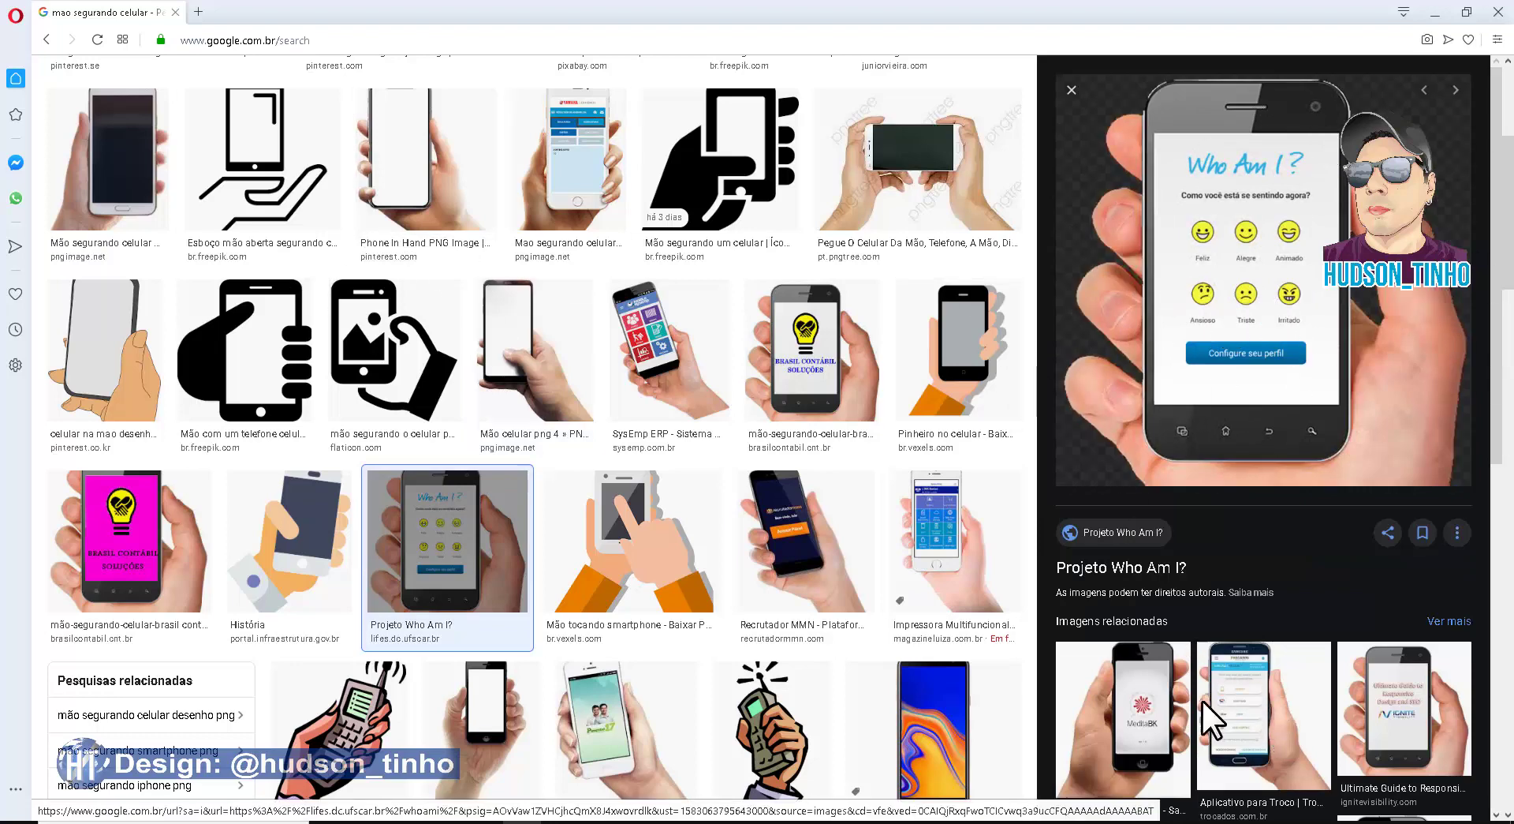
{"action": "left_click", "coordinate": [1278, 710]}
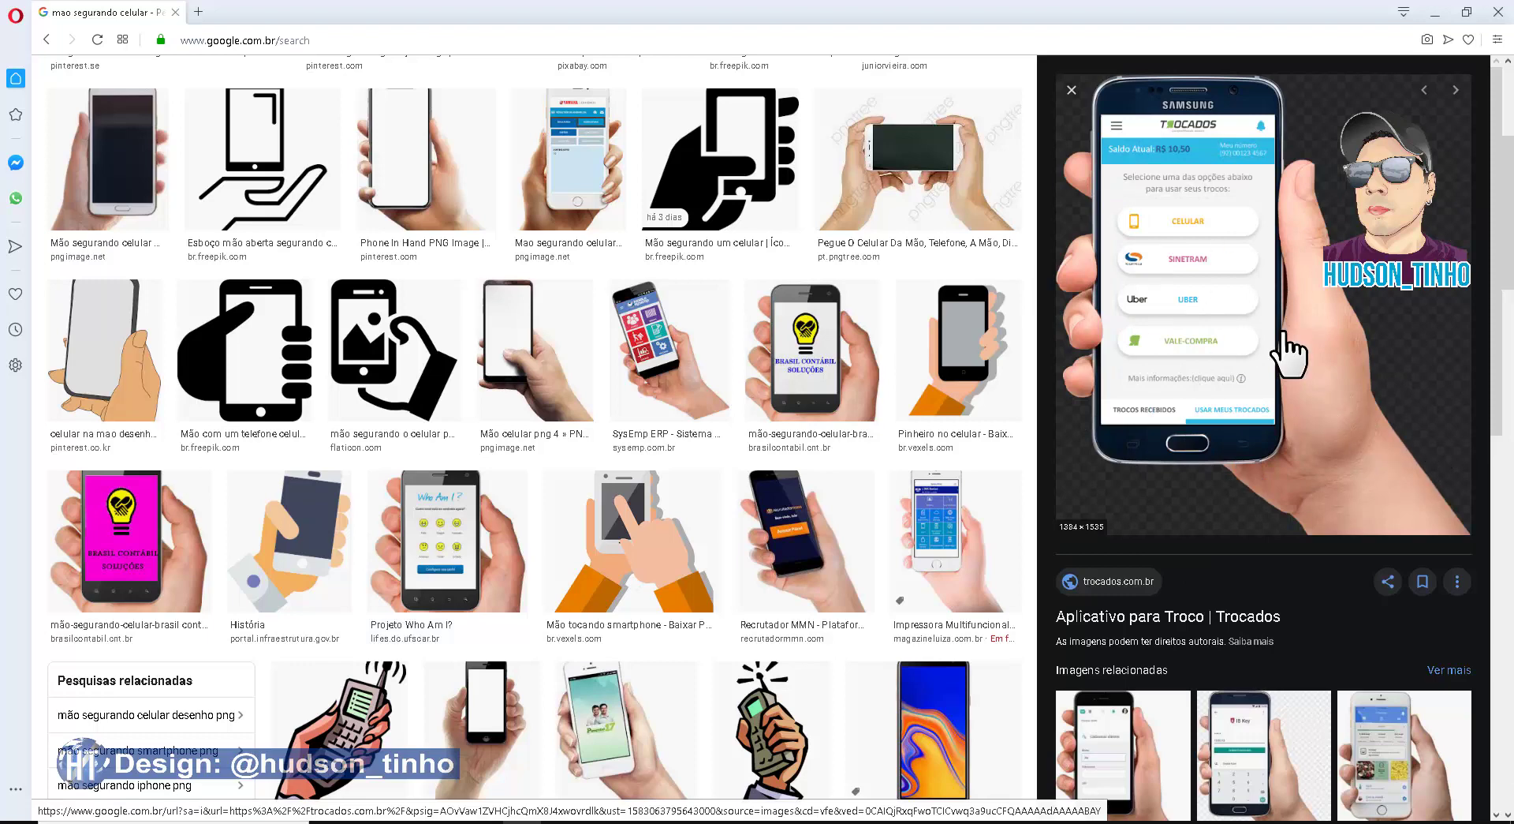
Save the previewed Trocados hand-and-phone image to the desktop as APP-2019.png.
{"action": "right_click", "coordinate": [1216, 289]}
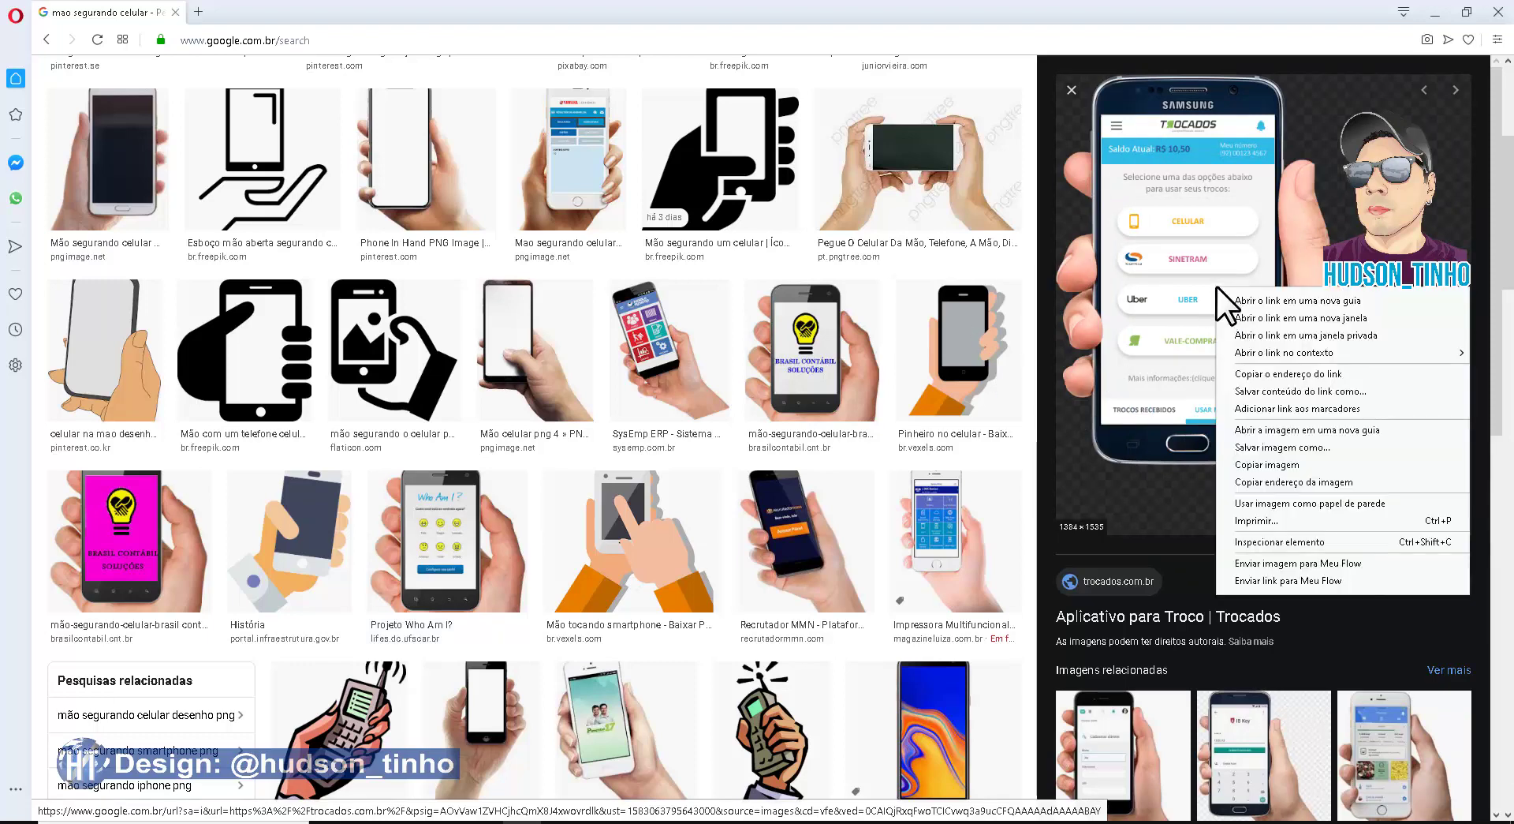
{"action": "left_click", "coordinate": [1282, 446]}
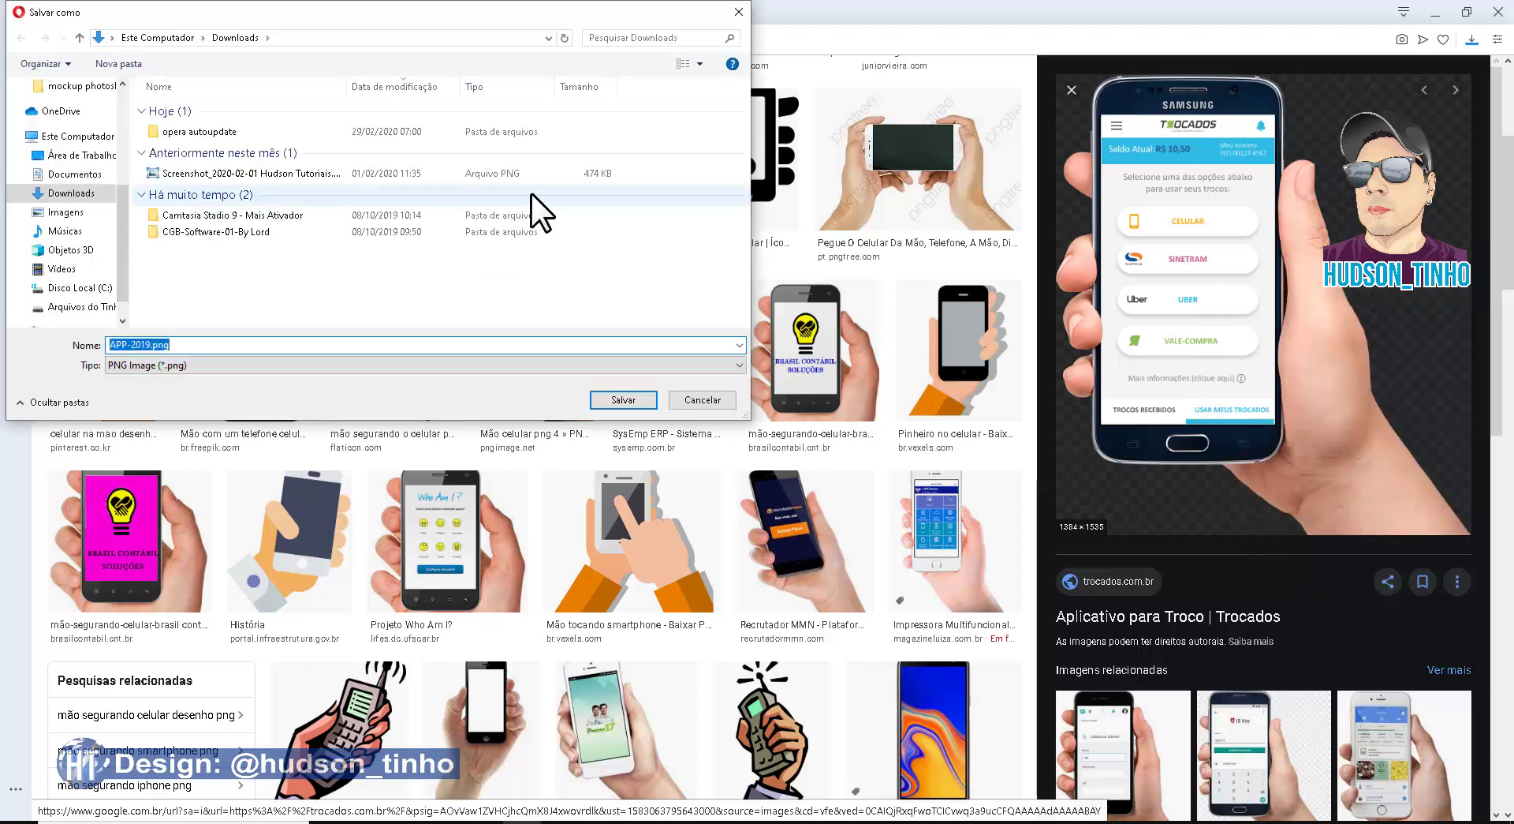
{"action": "left_click", "coordinate": [75, 155]}
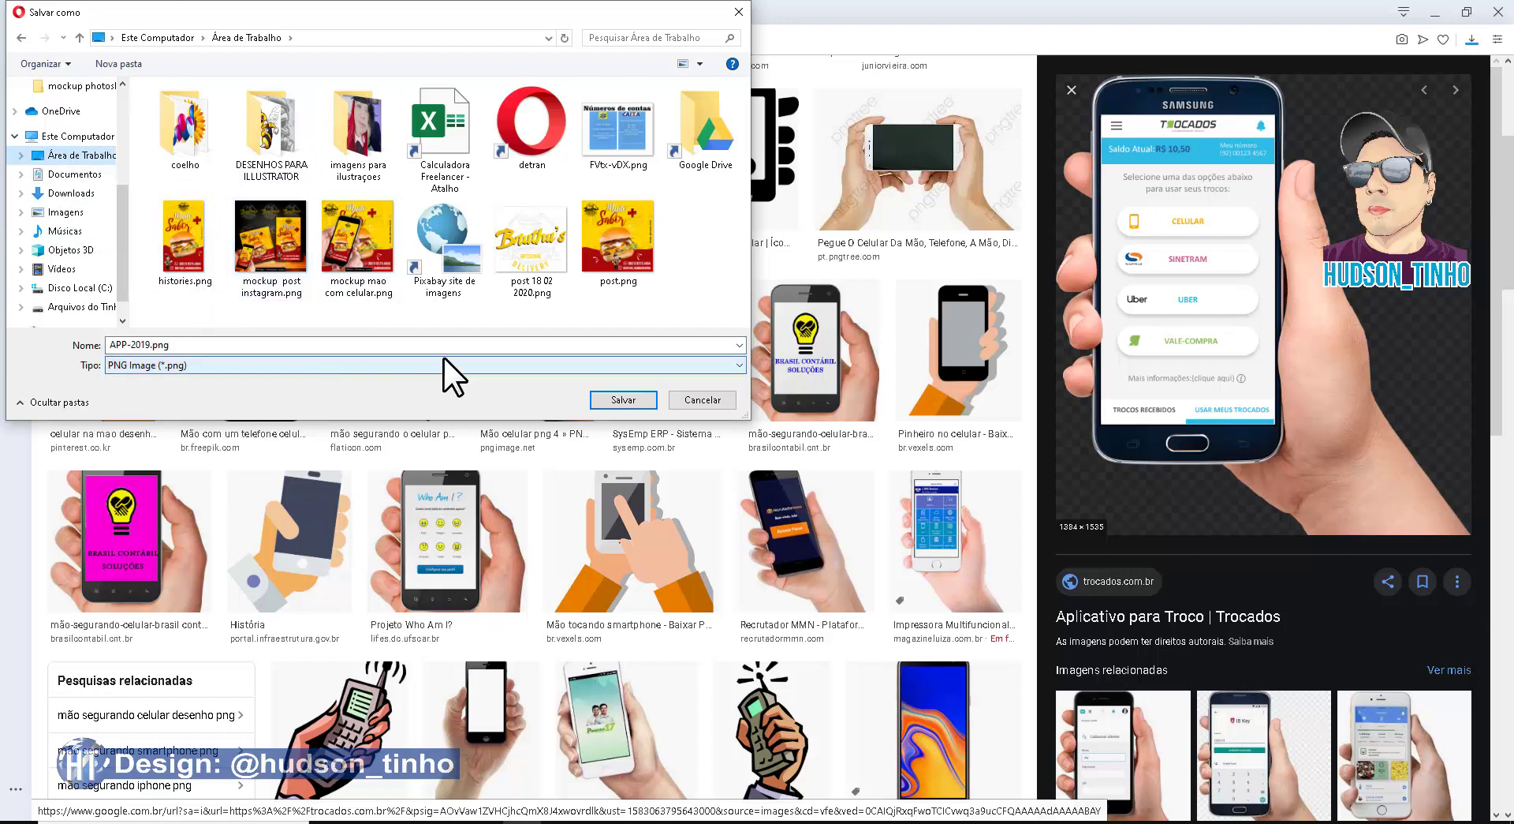
{"action": "left_click", "coordinate": [623, 400]}
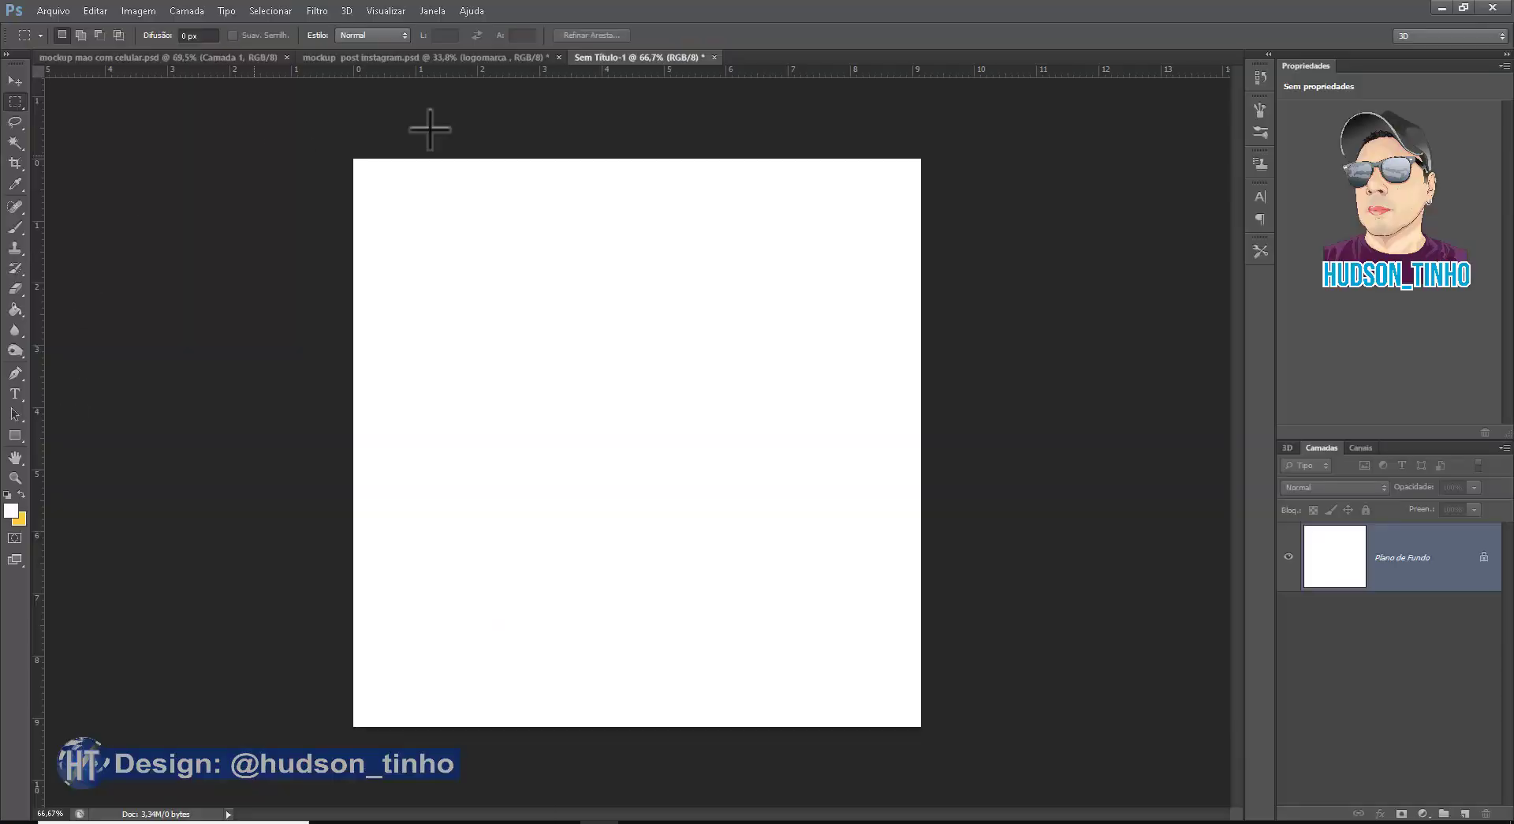
Place APP-2019.png from the Desktop into the square document.
{"action": "left_click", "coordinate": [54, 11]}
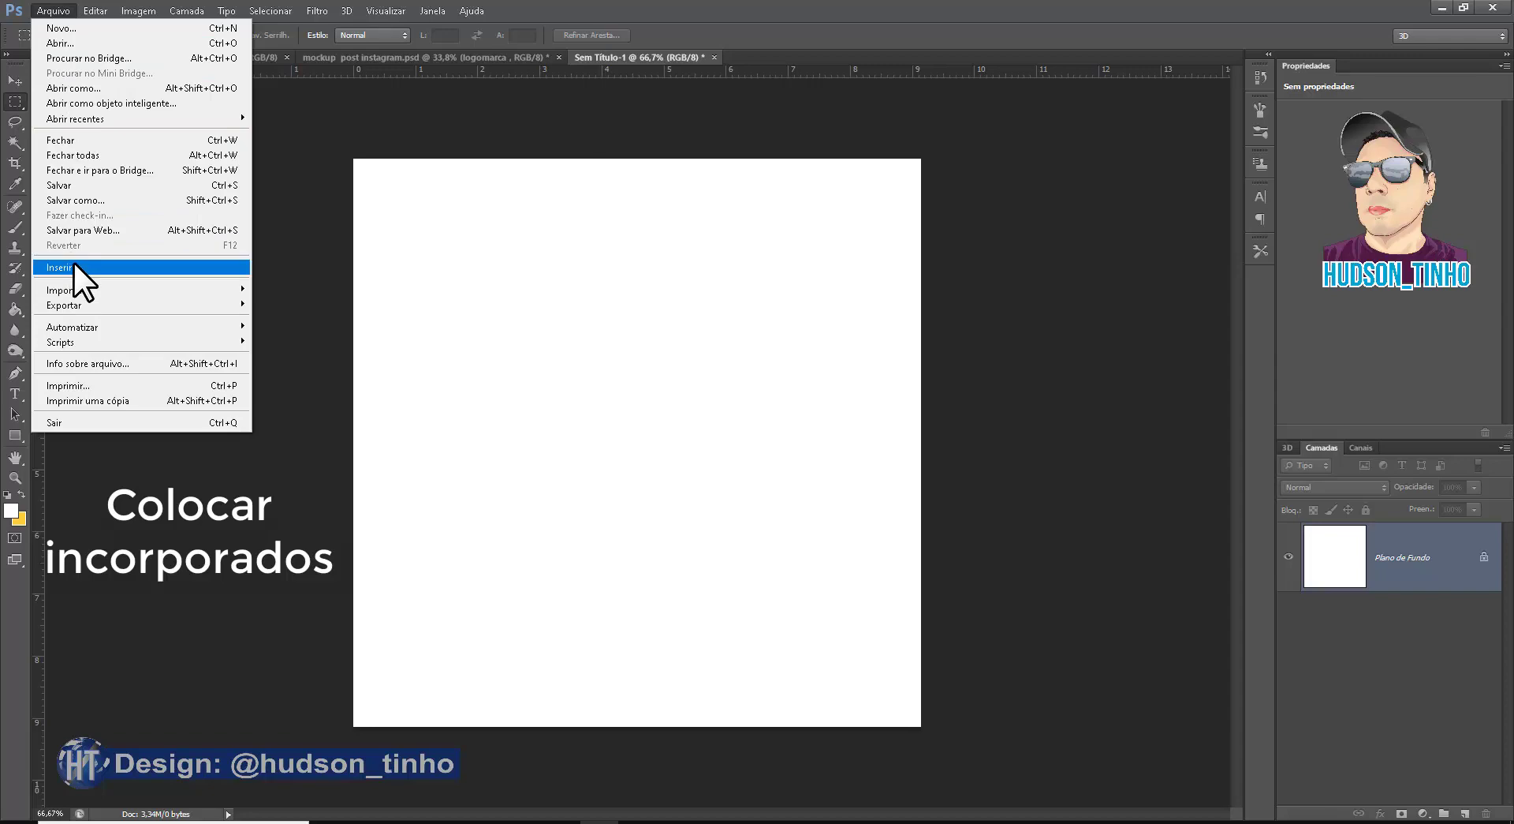
{"action": "left_click", "coordinate": [73, 263]}
{"action": "left_click", "coordinate": [685, 302]}
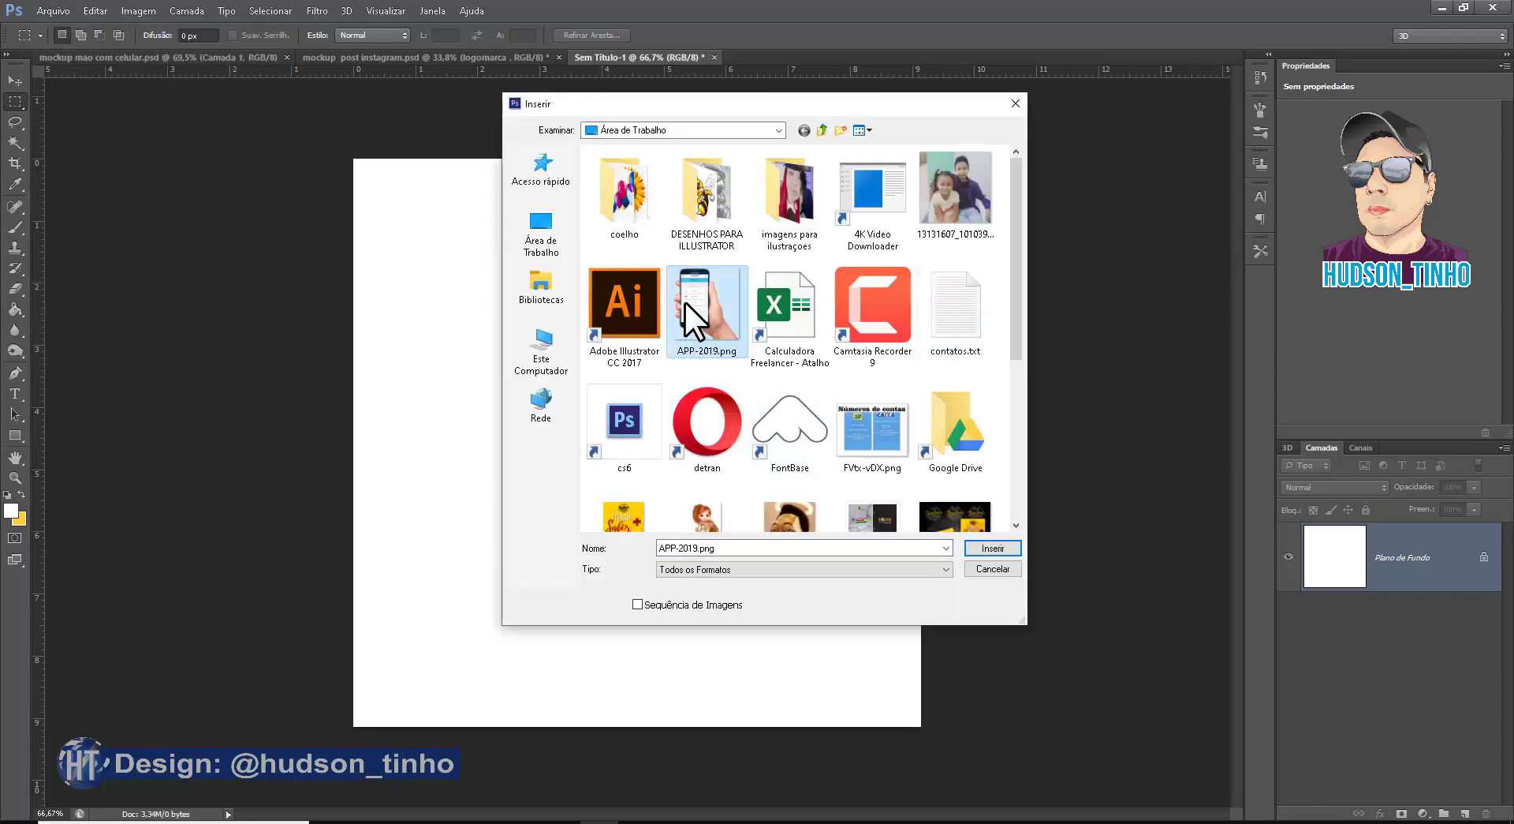
{"action": "left_click", "coordinate": [990, 545]}
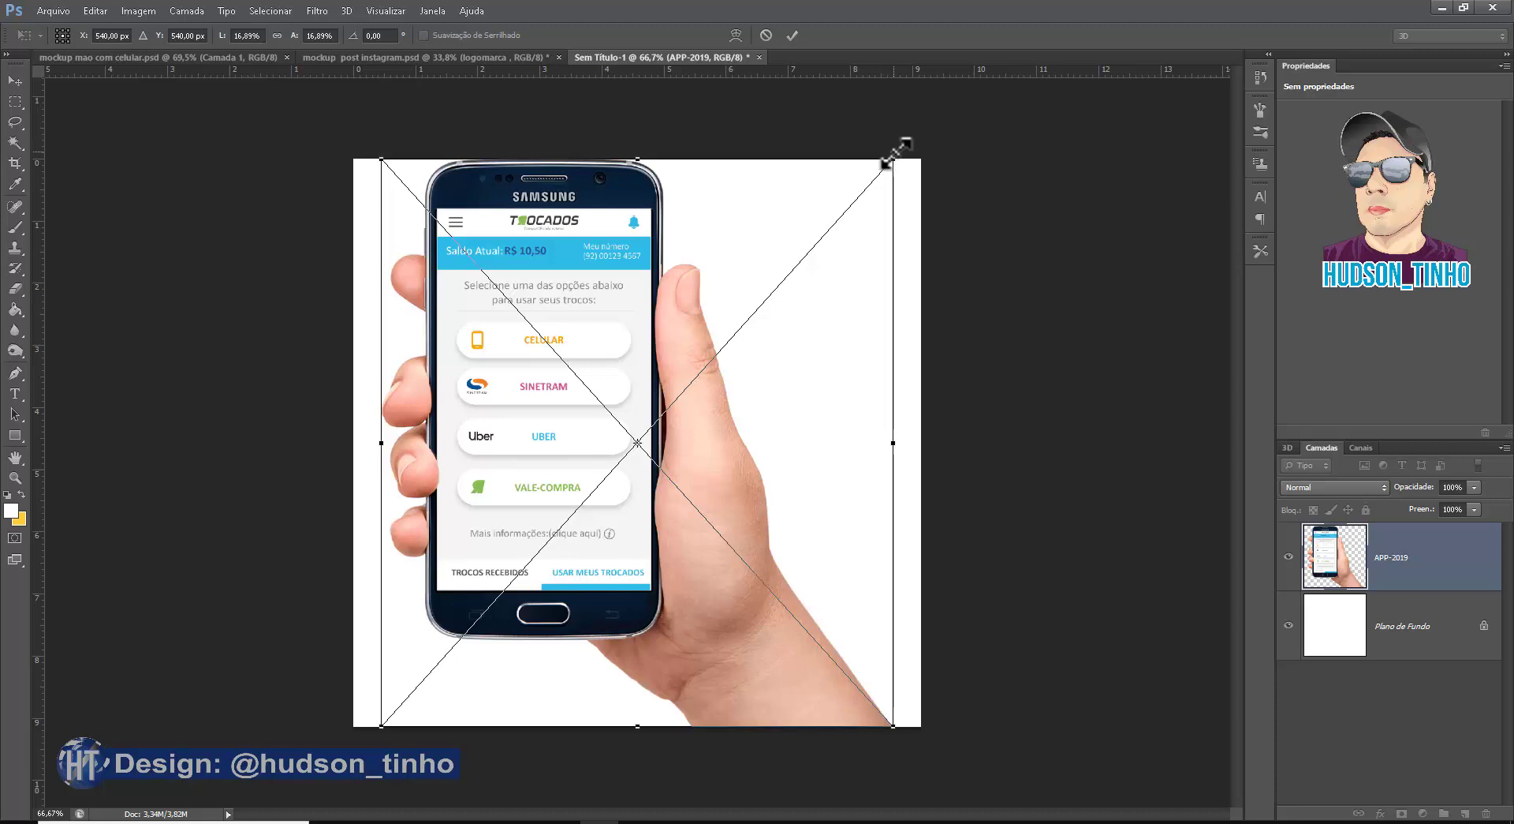
Shrink the placed hand-and-phone image slightly and commit the transform.
{"action": "left_click_drag", "start_coordinate": [893, 160], "coordinate": [843, 200]}
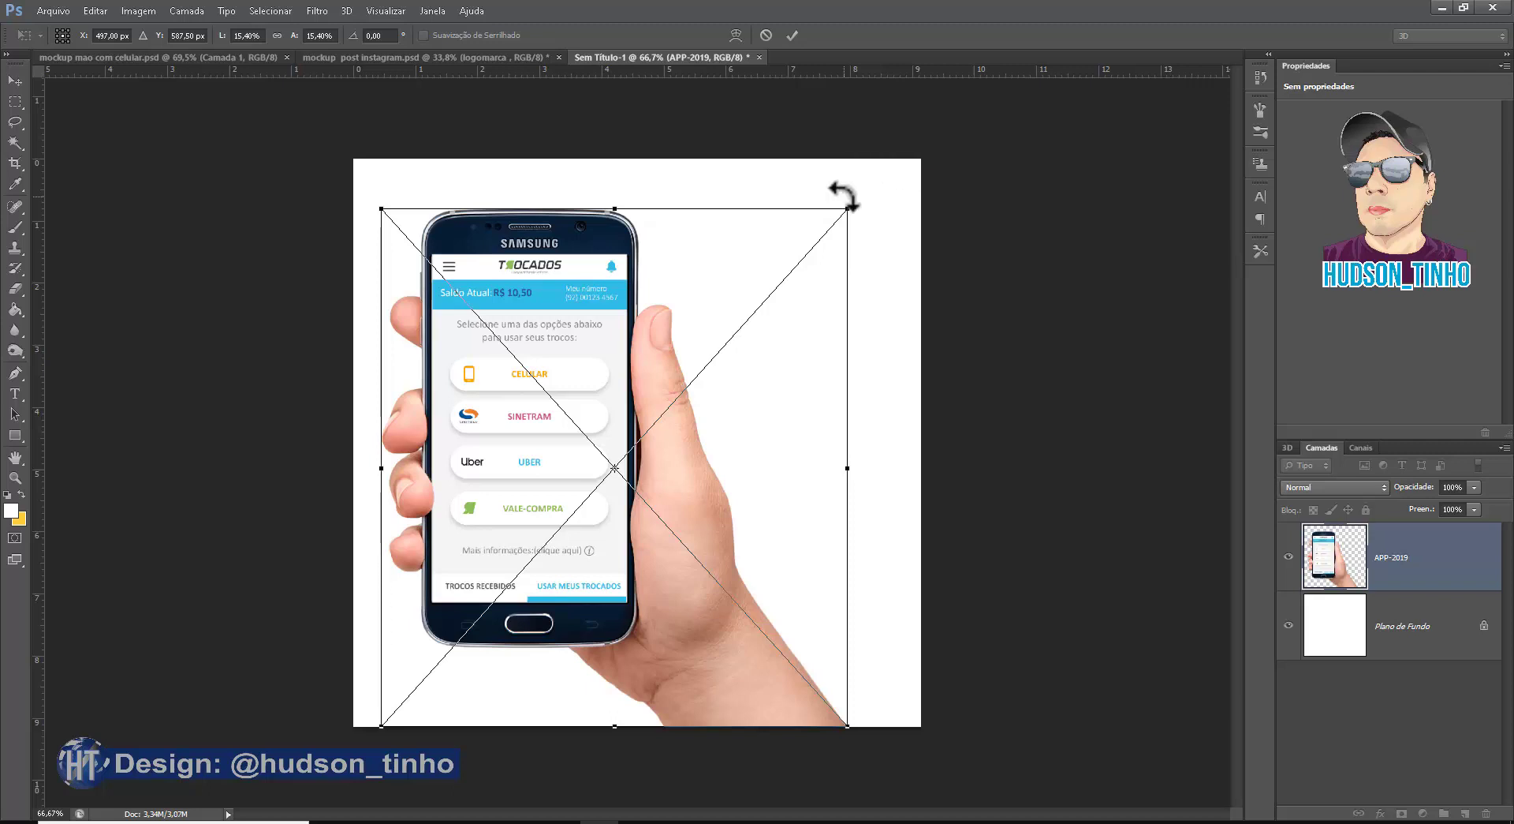
{"action": "left_click", "coordinate": [793, 35]}
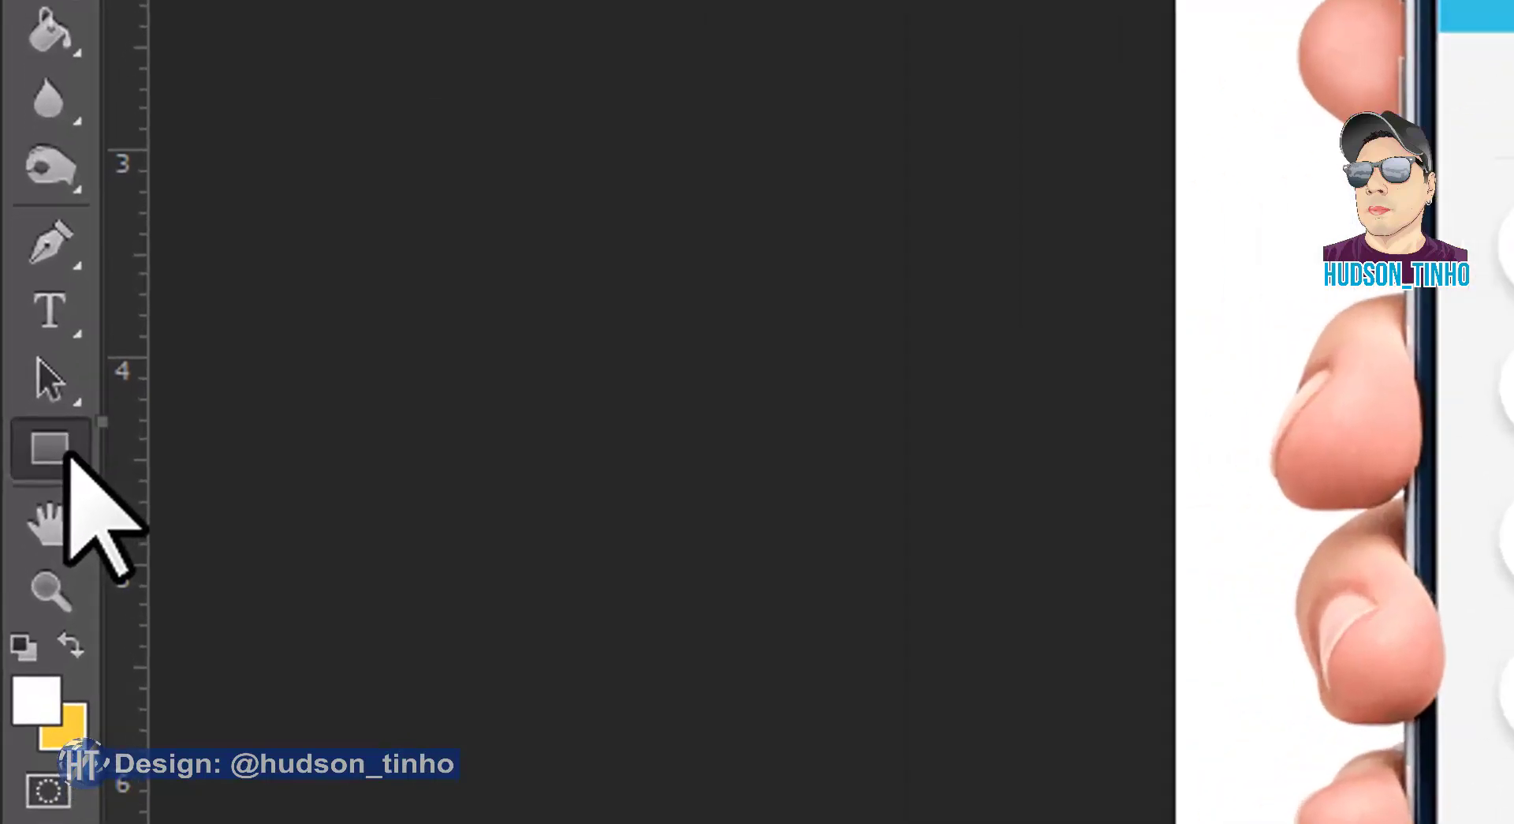
Select the Rectangle tool and set the foreground colour to near-black #040404.
{"action": "right_click", "coordinate": [16, 435]}
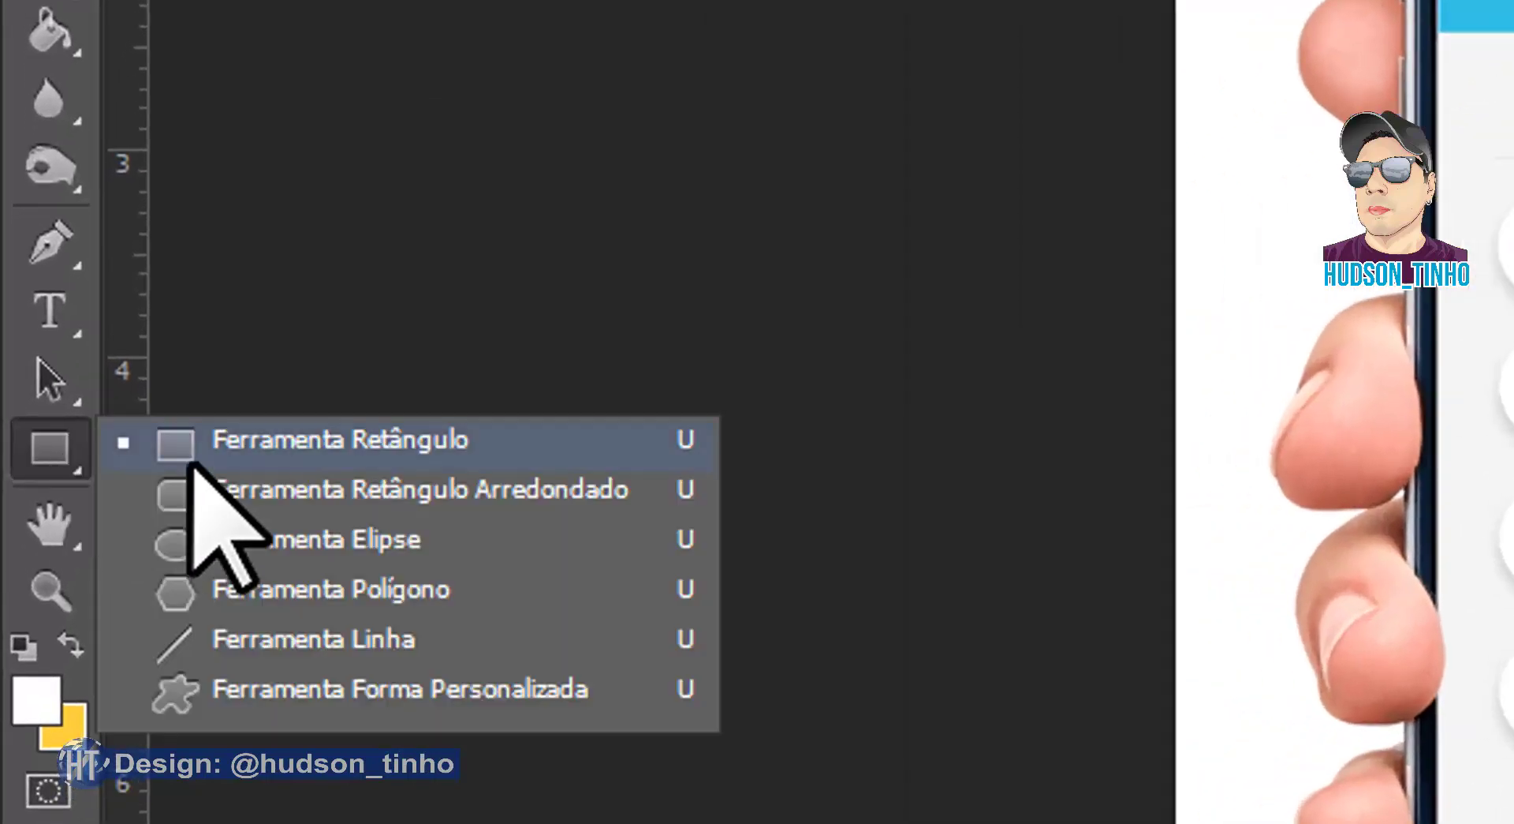
{"action": "left_click", "coordinate": [288, 536]}
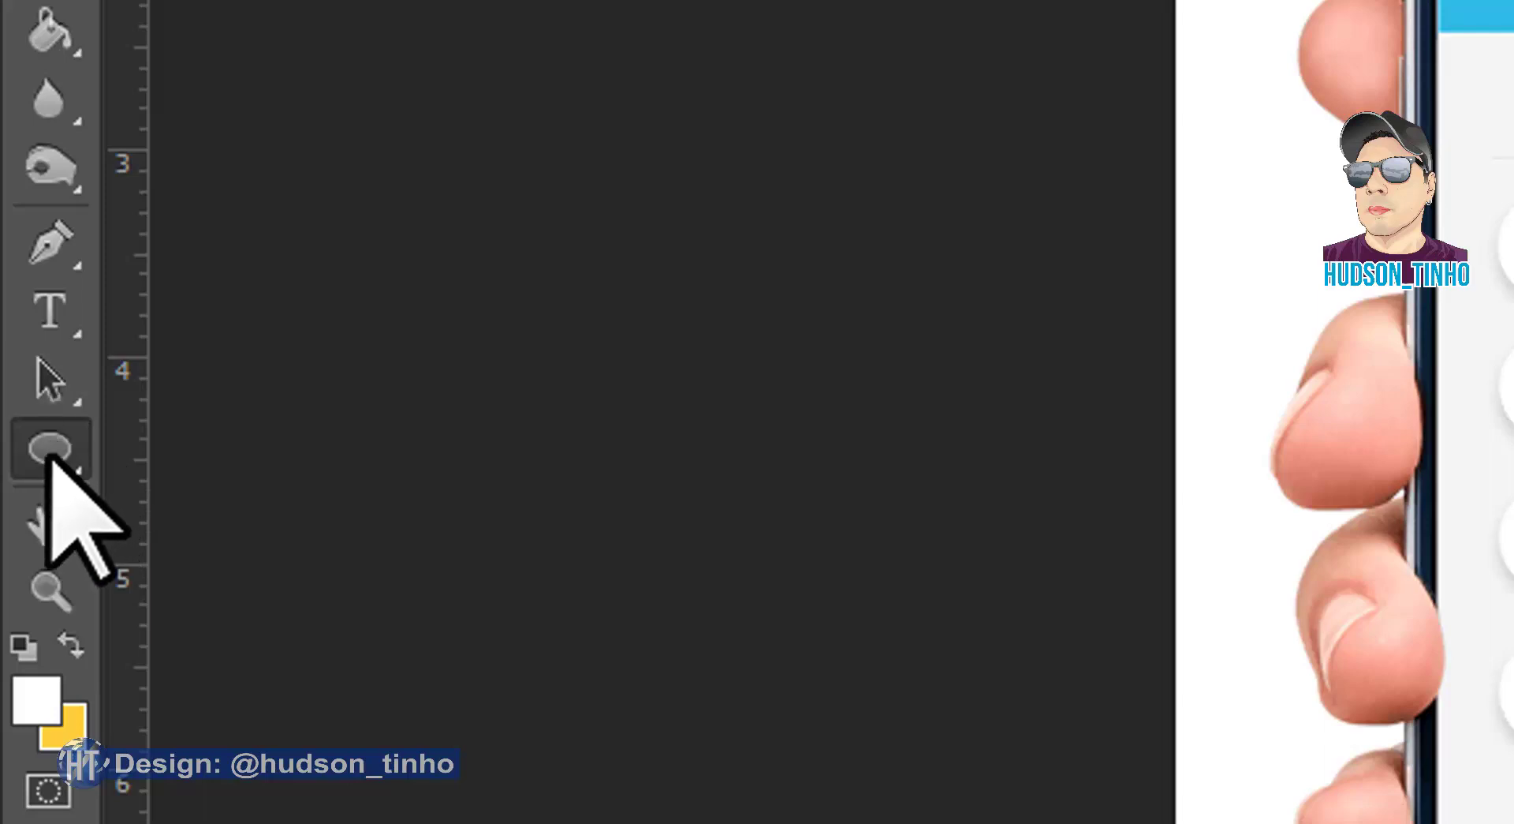
{"action": "right_click", "coordinate": [50, 448]}
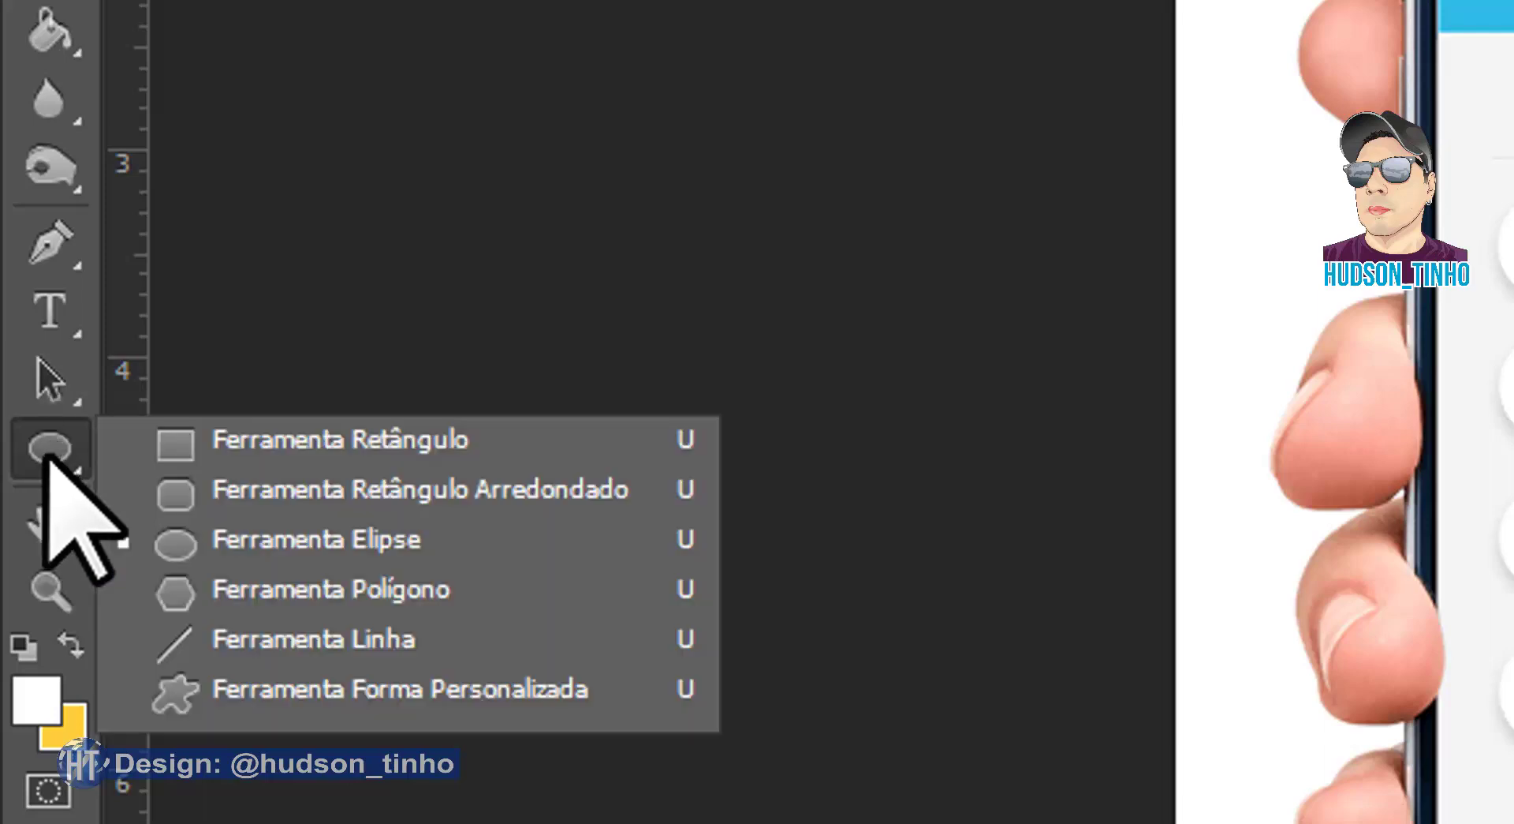
{"action": "left_click", "coordinate": [281, 448]}
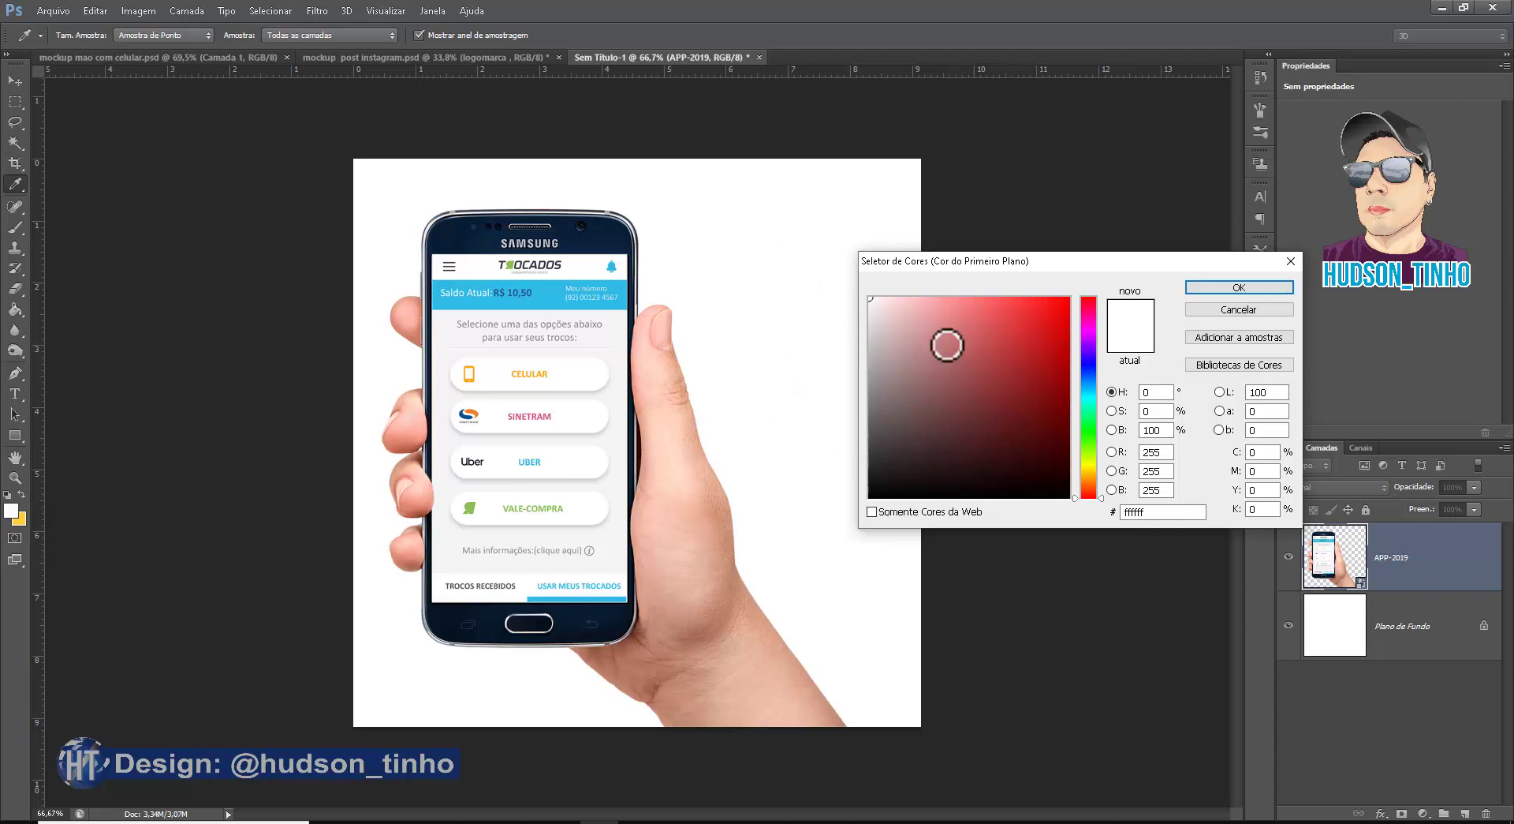
{"action": "left_click_drag", "start_coordinate": [929, 458], "coordinate": [865, 513]}
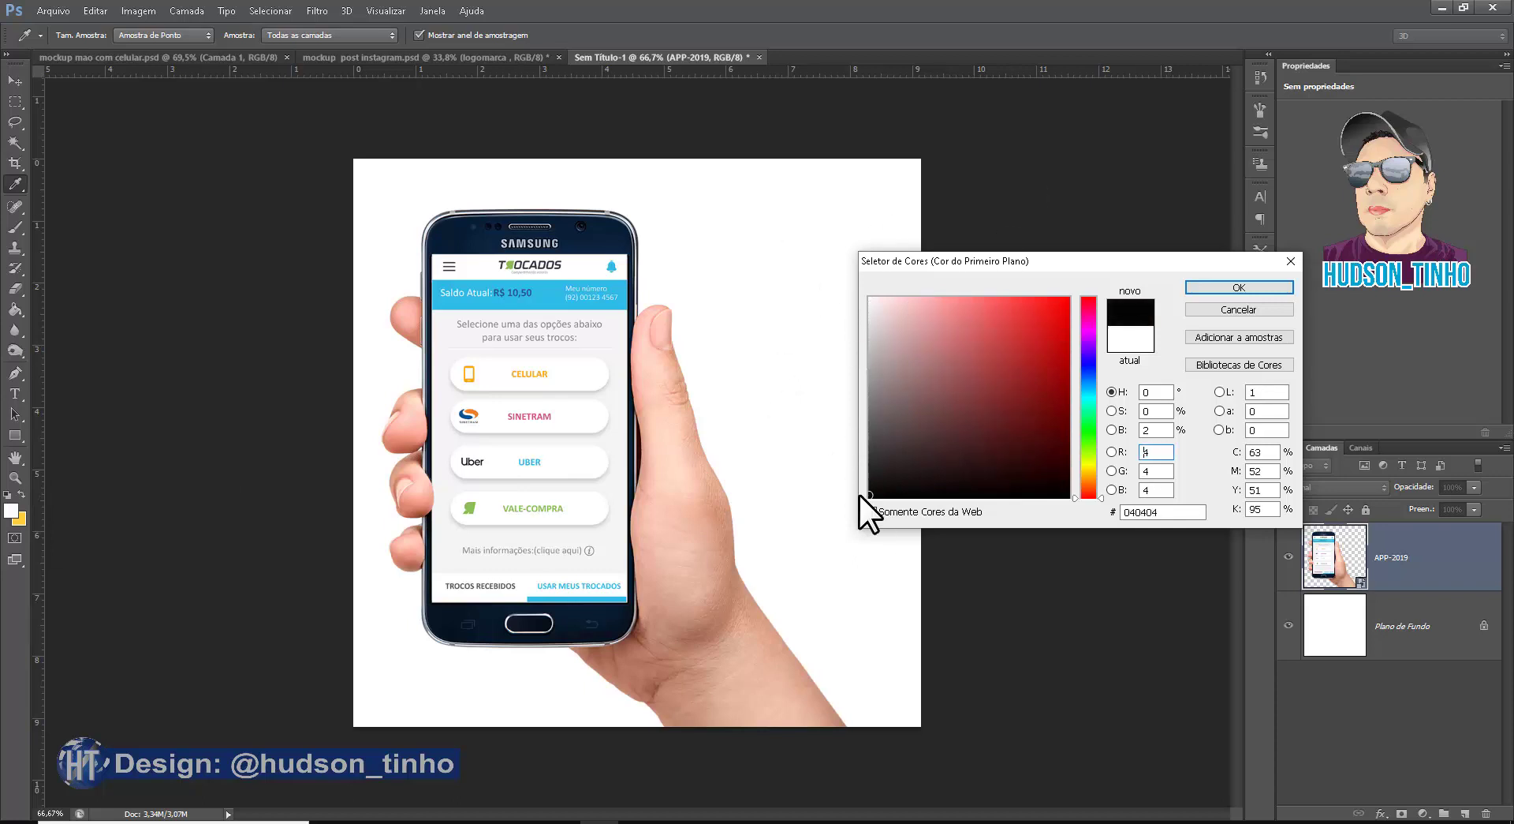
{"action": "left_click", "coordinate": [1236, 287]}
{"action": "key", "text": "u"}
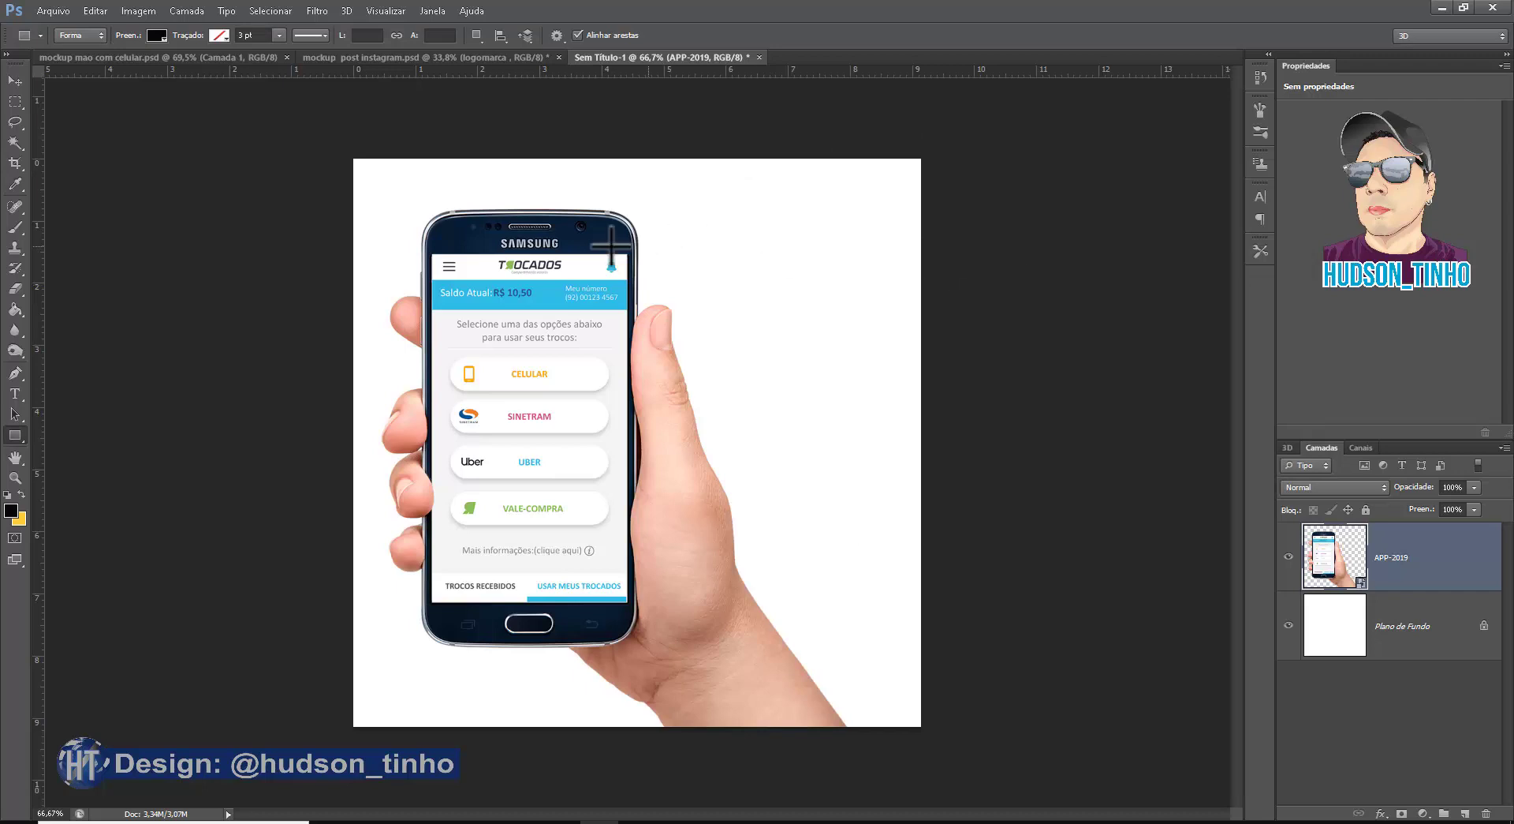
Draw a black 369 × 665 px rectangle, Retângulo 1, over the phone screen.
{"action": "left_click_drag", "start_coordinate": [431, 253], "coordinate": [626, 601]}
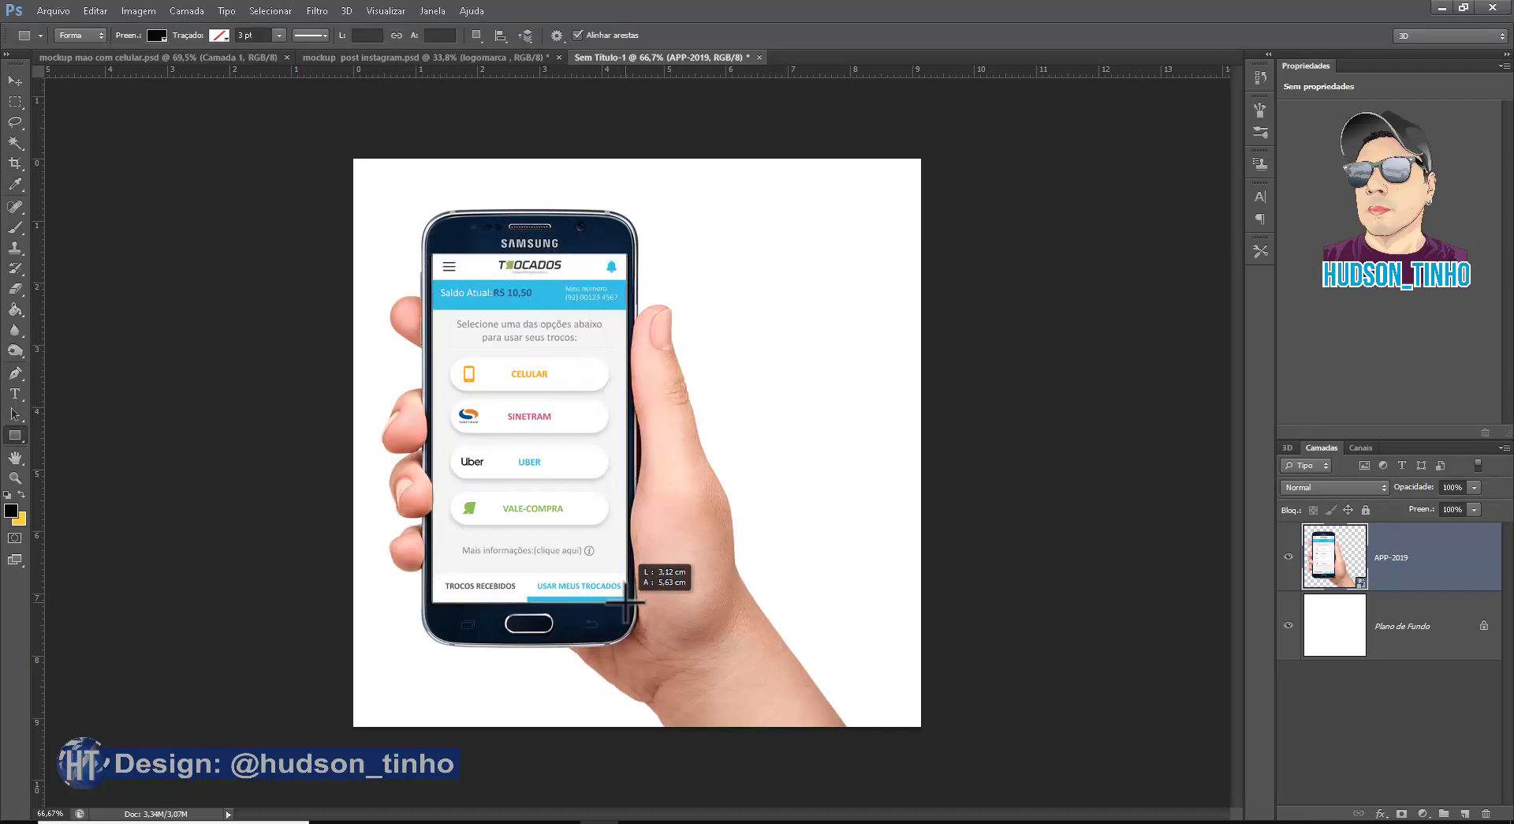
{"action": "left_click_drag", "start_coordinate": [625, 601], "coordinate": [627, 603]}
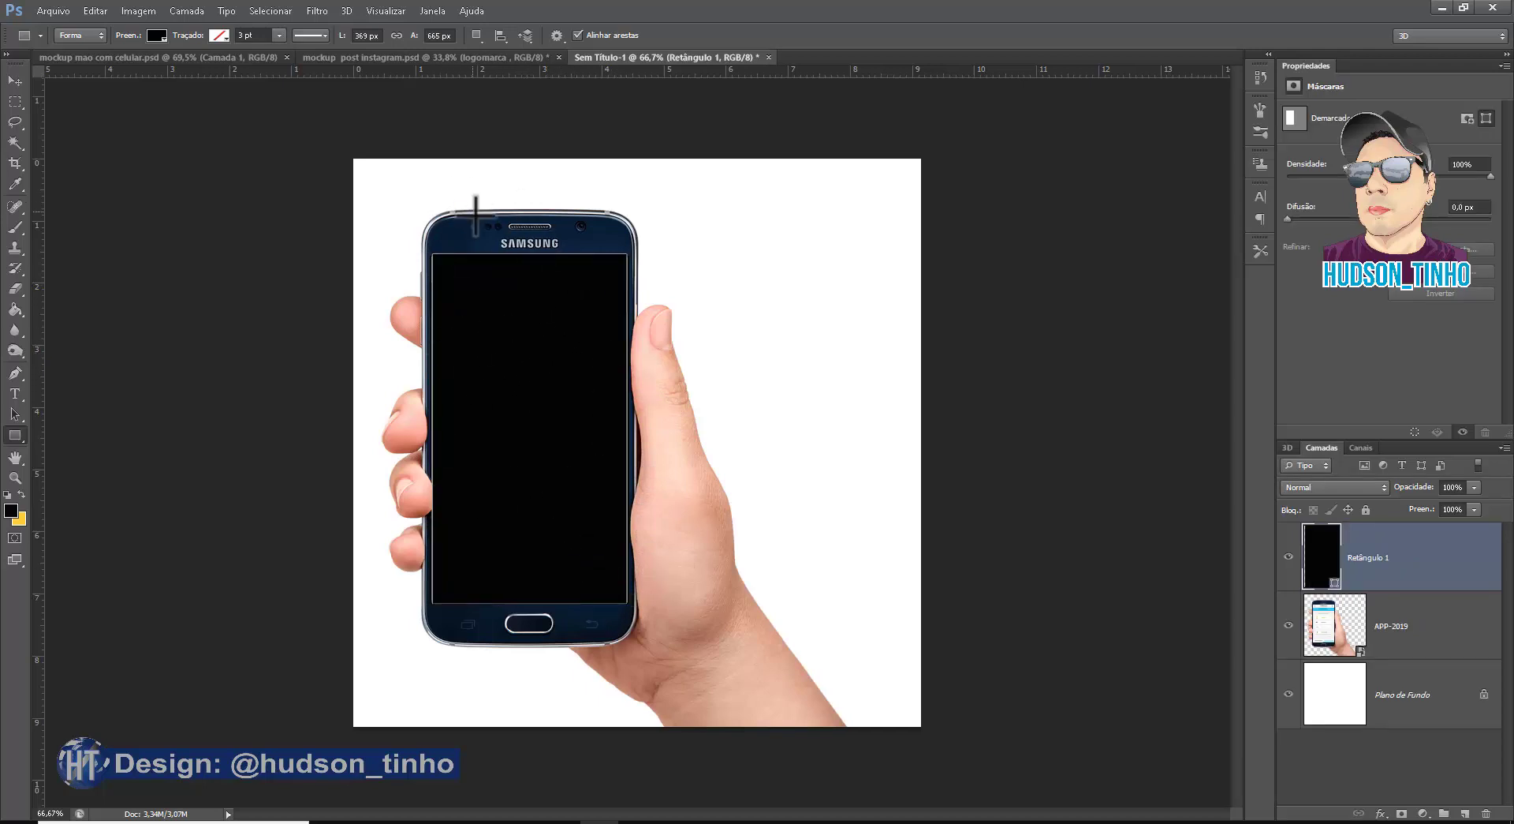
{"action": "scroll", "coordinate": [542, 240], "scroll_direction": "up", "scroll_amount": 1}
{"action": "scroll", "coordinate": [484, 169], "scroll_direction": "up", "scroll_amount": 1}
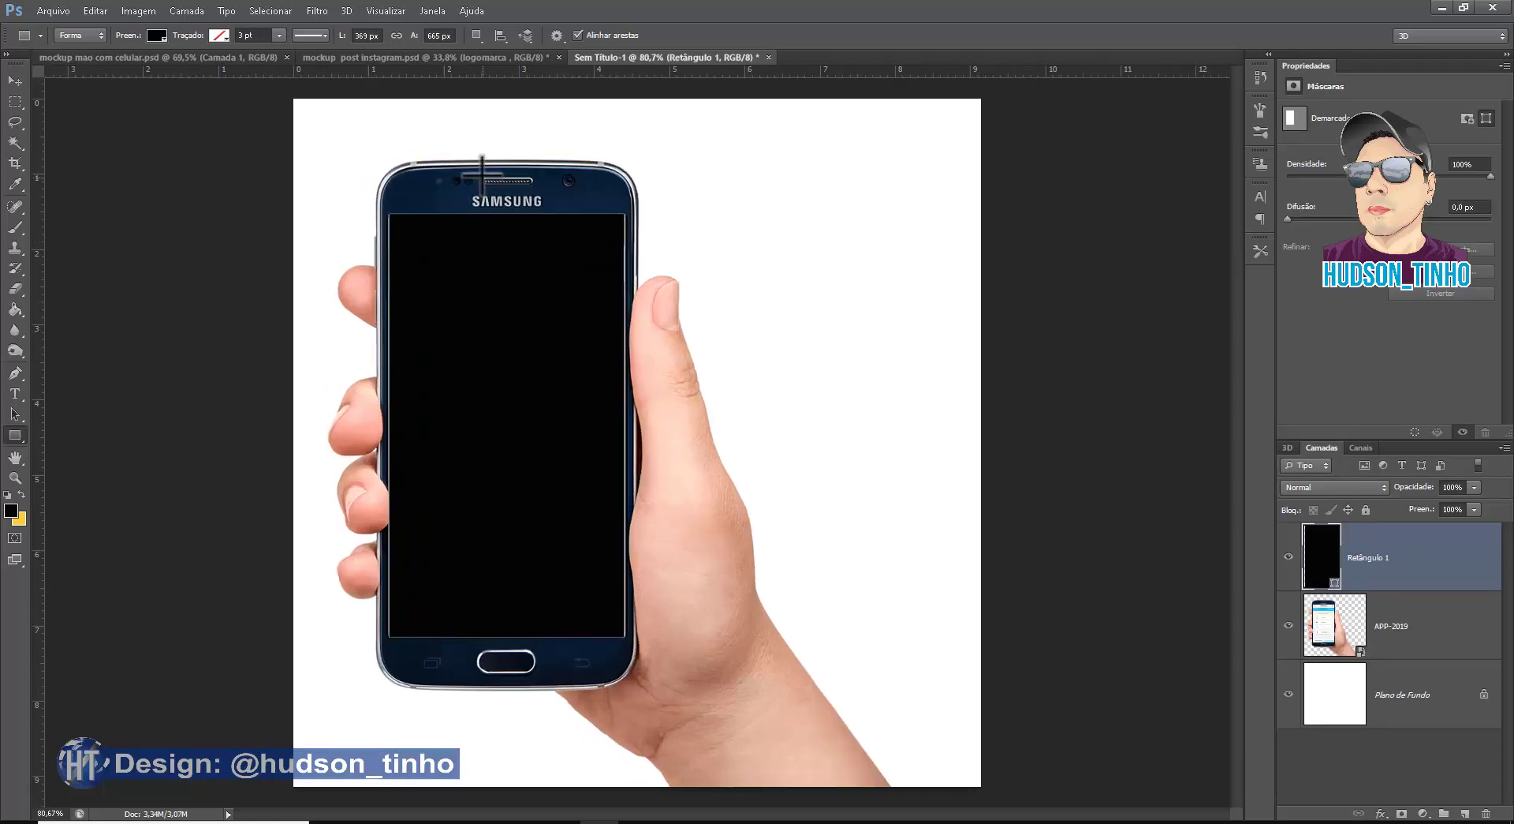
{"action": "scroll", "coordinate": [483, 166], "scroll_direction": "up", "scroll_amount": 1}
{"action": "scroll", "coordinate": [444, 204], "scroll_direction": "down", "scroll_amount": 2}
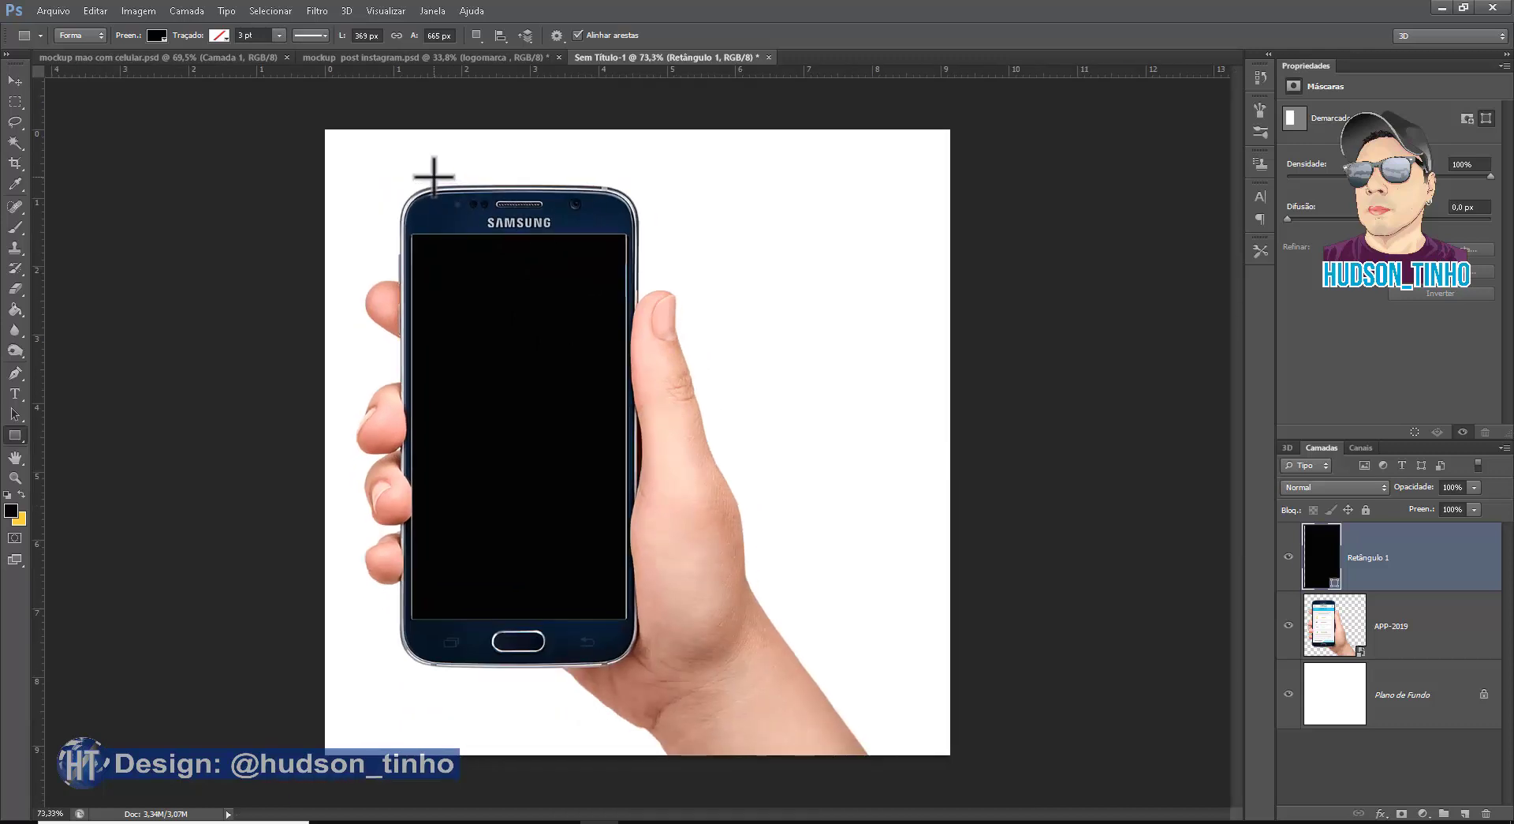
{"action": "scroll", "coordinate": [434, 175], "scroll_direction": "up", "scroll_amount": 1}
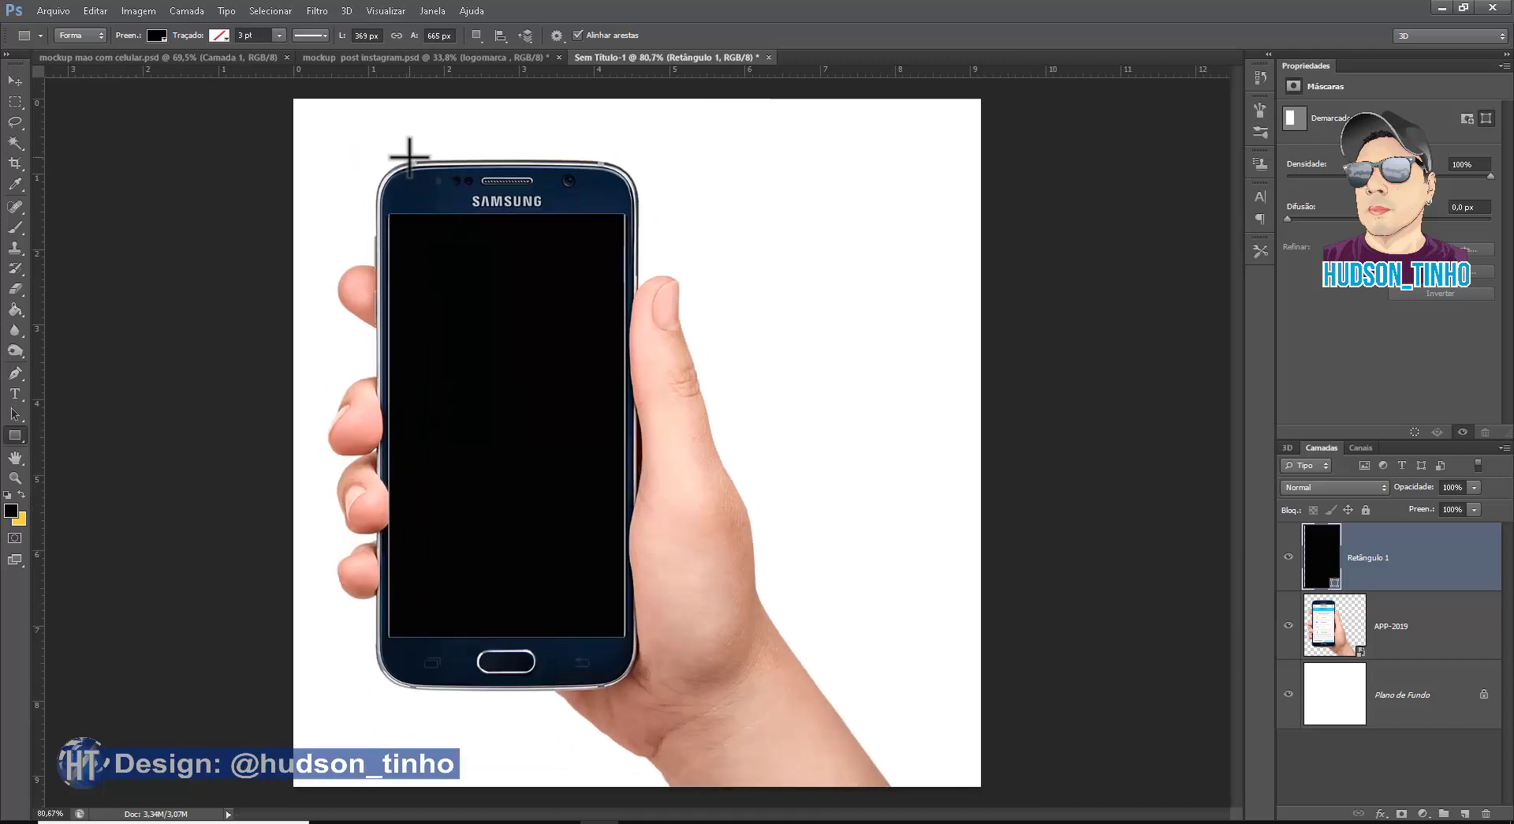
{"action": "scroll", "coordinate": [410, 157], "scroll_direction": "up", "scroll_amount": 1}
{"action": "scroll", "coordinate": [410, 157], "scroll_direction": "up", "scroll_amount": 1}
{"action": "scroll", "coordinate": [461, 181], "scroll_direction": "up", "scroll_amount": 2}
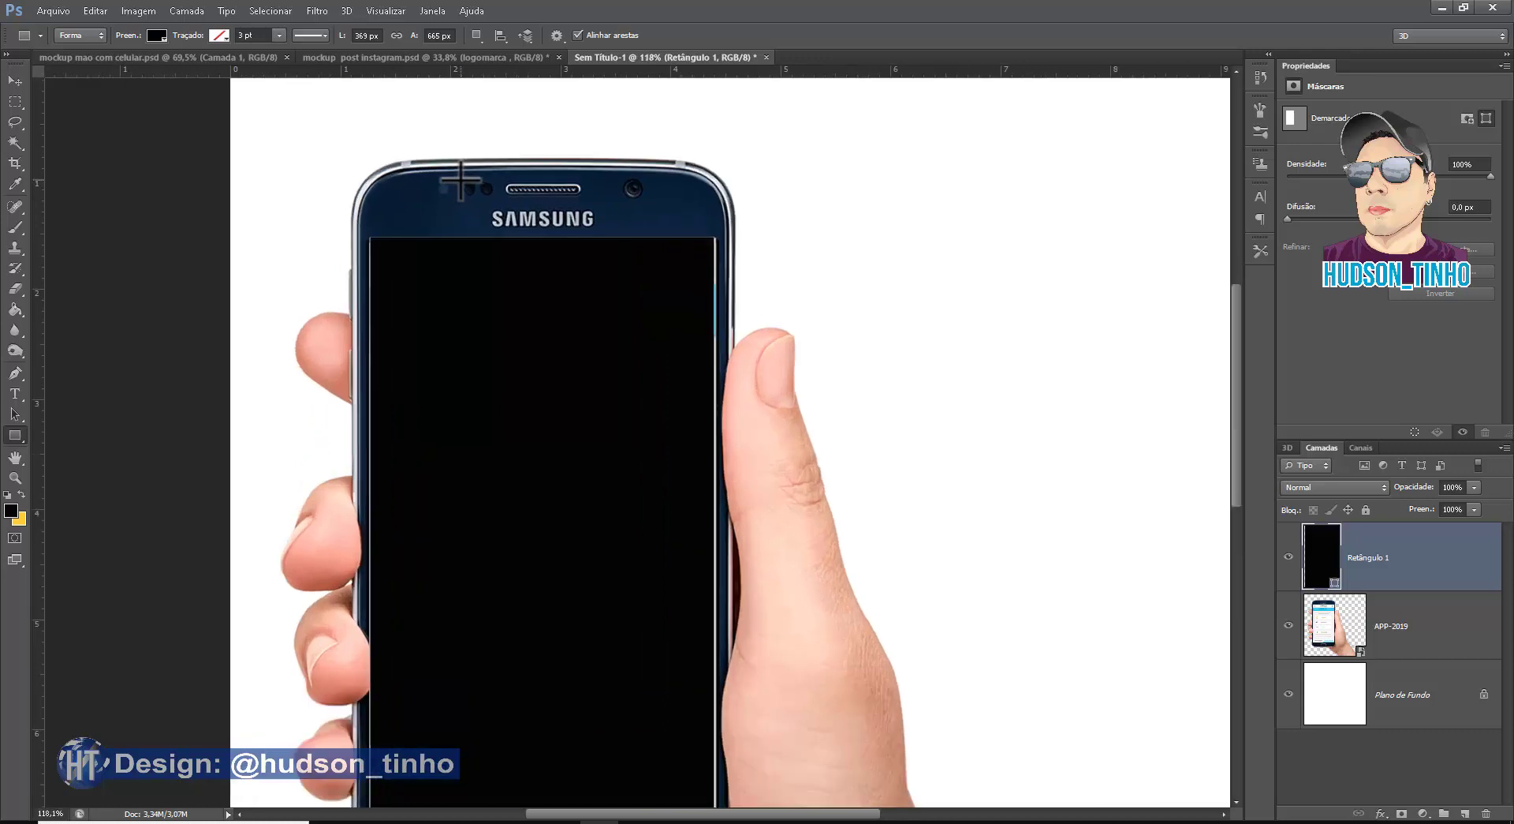
{"action": "scroll", "coordinate": [460, 181], "scroll_direction": "up", "scroll_amount": 2}
{"action": "scroll", "coordinate": [460, 181], "scroll_direction": "up", "scroll_amount": 2}
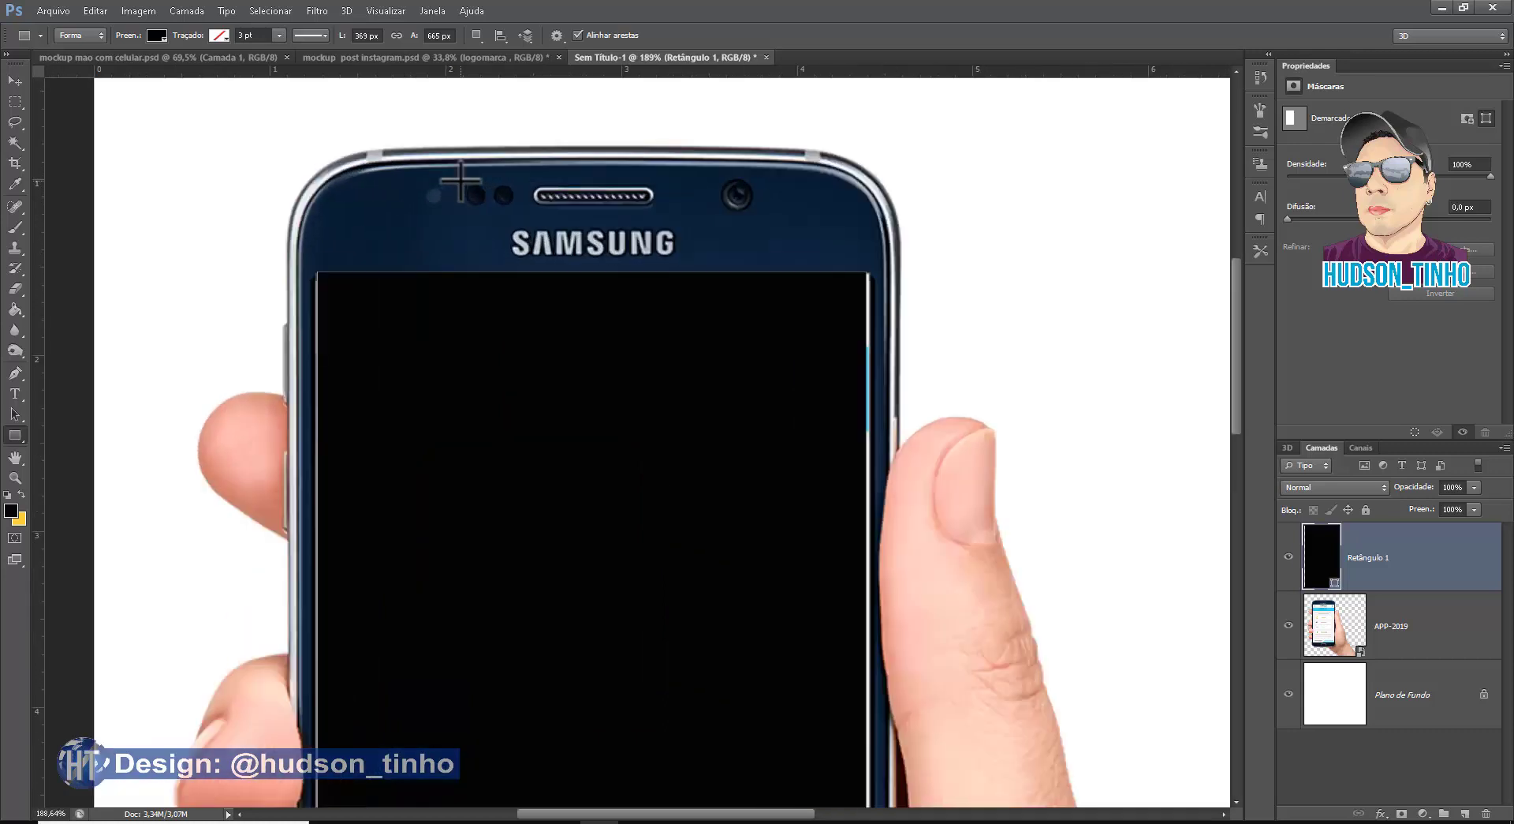
Adjust the rectangle's top, right and bottom edges to match the phone screen borders.
{"action": "left_click", "coordinate": [15, 83]}
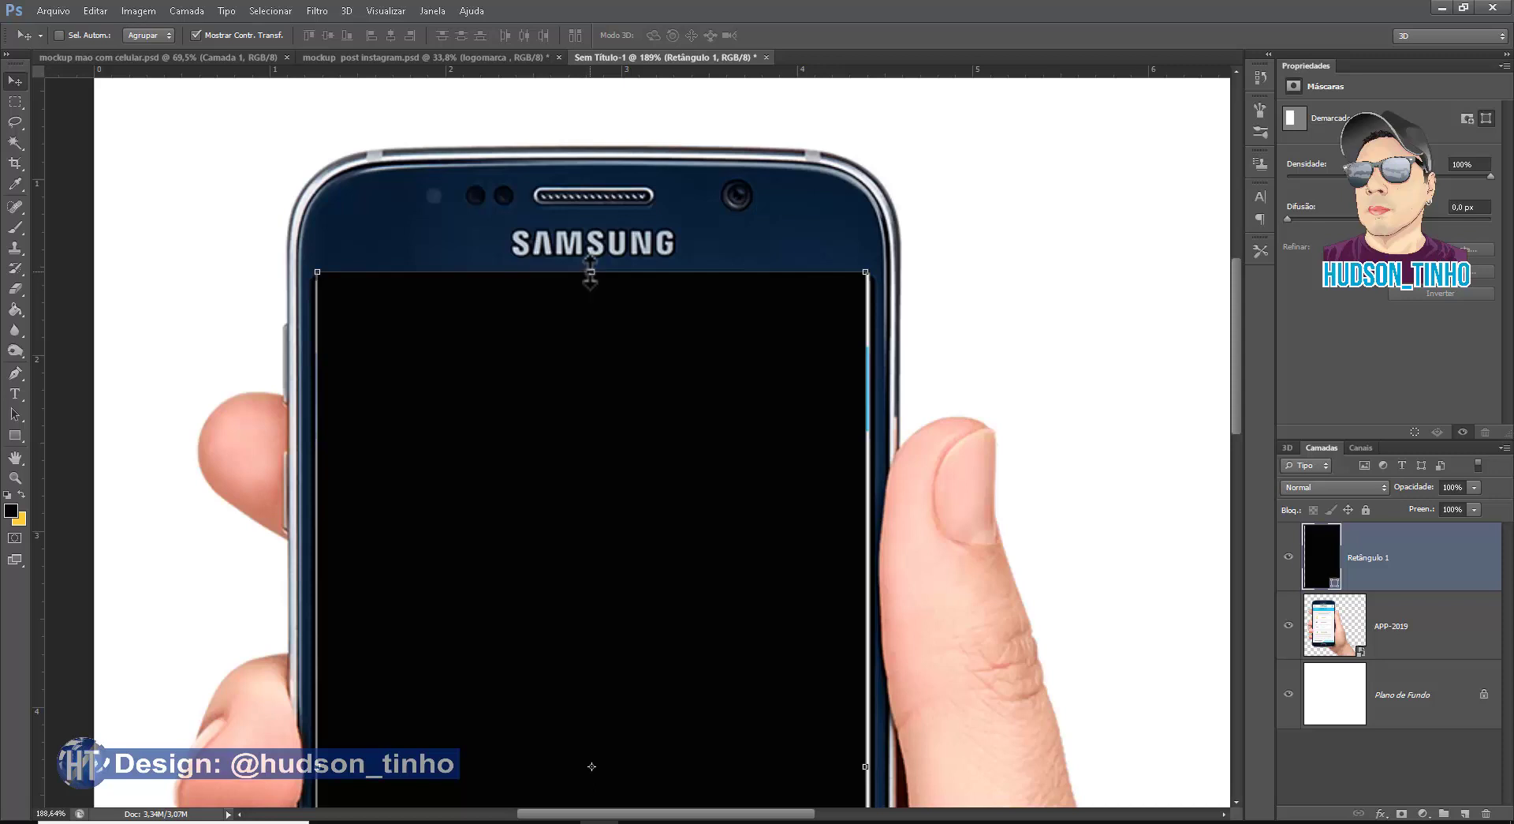
{"action": "left_click_drag", "start_coordinate": [591, 272], "coordinate": [597, 273]}
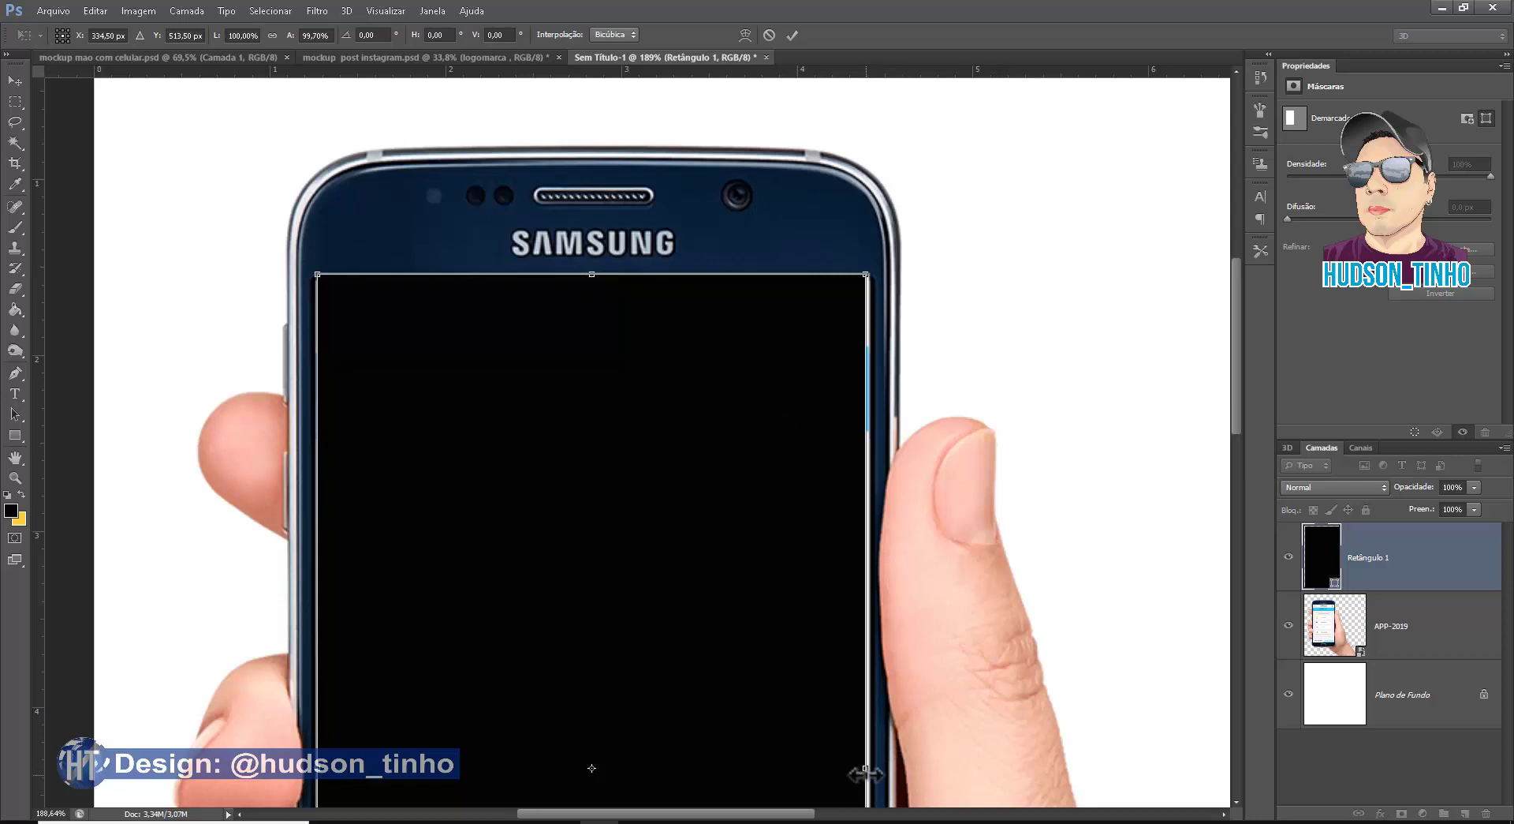
{"action": "left_click_drag", "start_coordinate": [865, 769], "coordinate": [869, 769]}
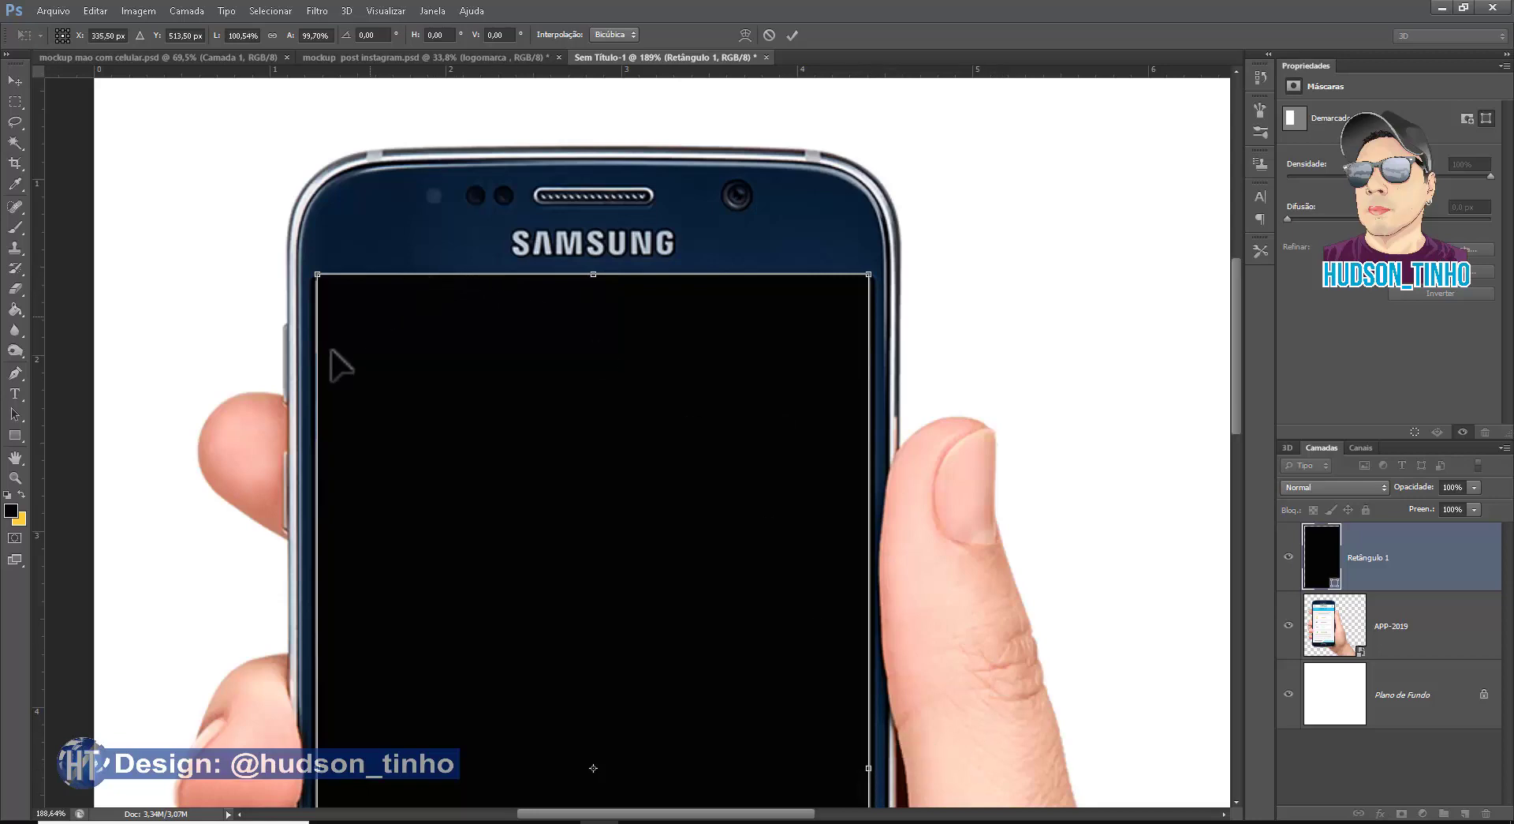
{"action": "scroll", "coordinate": [491, 379], "scroll_direction": "down", "scroll_amount": 5}
{"action": "scroll", "coordinate": [542, 582], "scroll_direction": "down", "scroll_amount": 2}
{"action": "scroll", "coordinate": [541, 582], "scroll_direction": "up", "scroll_amount": 4}
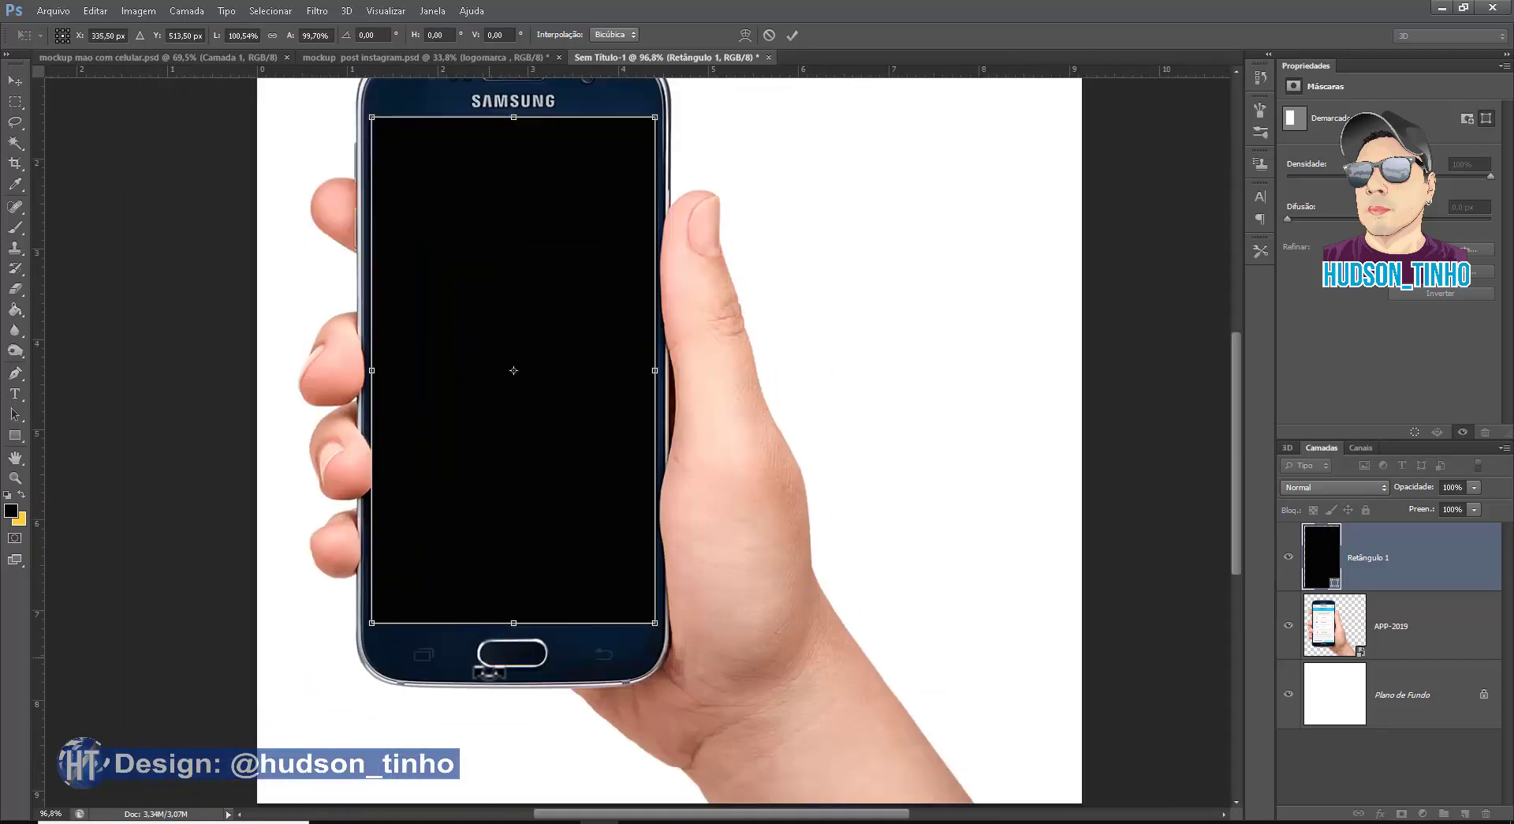
{"action": "scroll", "coordinate": [486, 651], "scroll_direction": "up", "scroll_amount": 2}
{"action": "left_click_drag", "start_coordinate": [519, 614], "coordinate": [522, 609]}
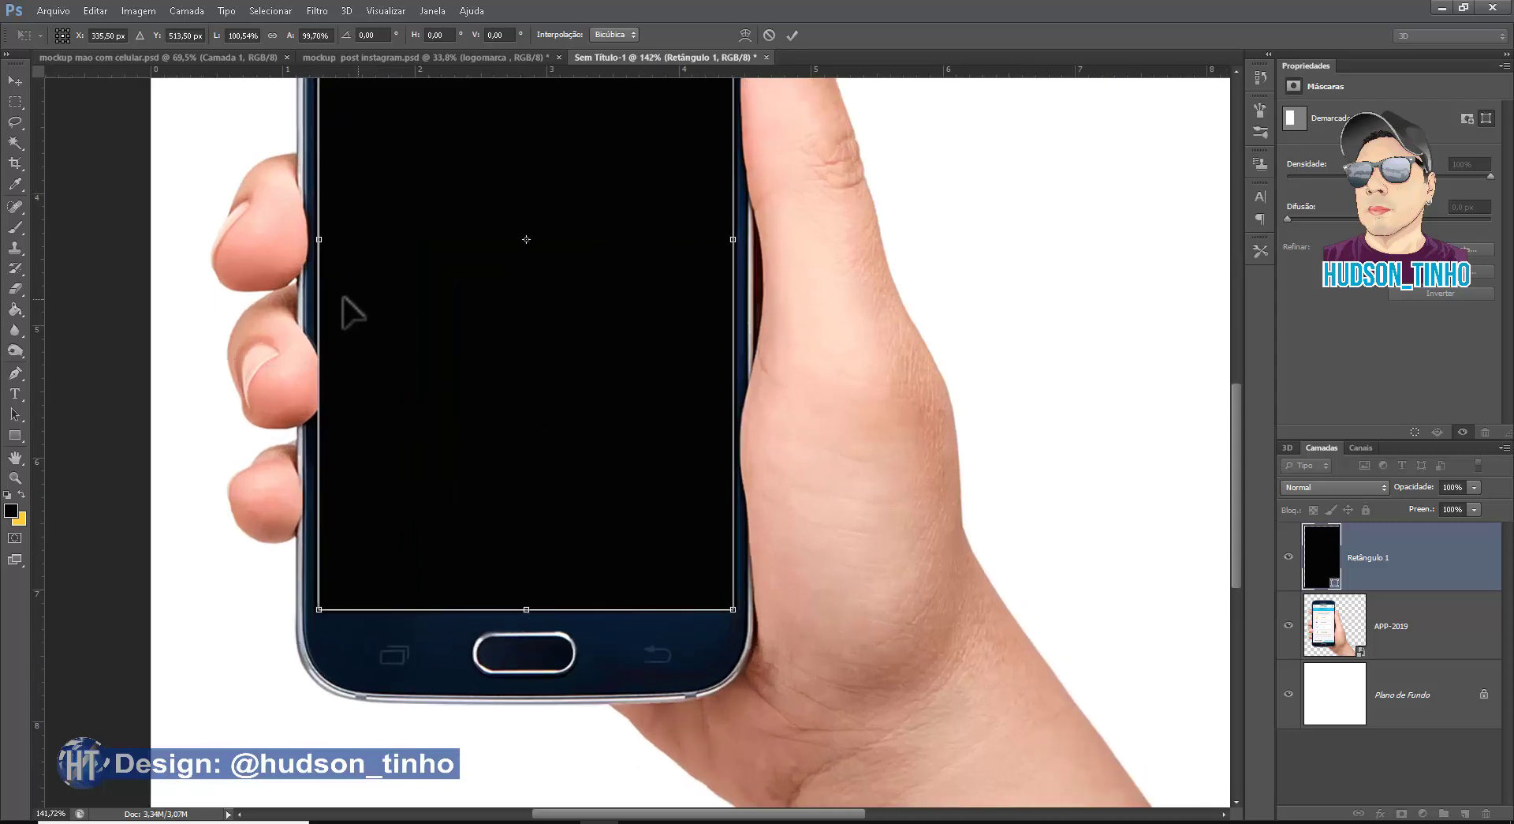
{"action": "scroll", "coordinate": [615, 394], "scroll_direction": "down", "scroll_amount": 1}
{"action": "scroll", "coordinate": [576, 371], "scroll_direction": "down", "scroll_amount": 3}
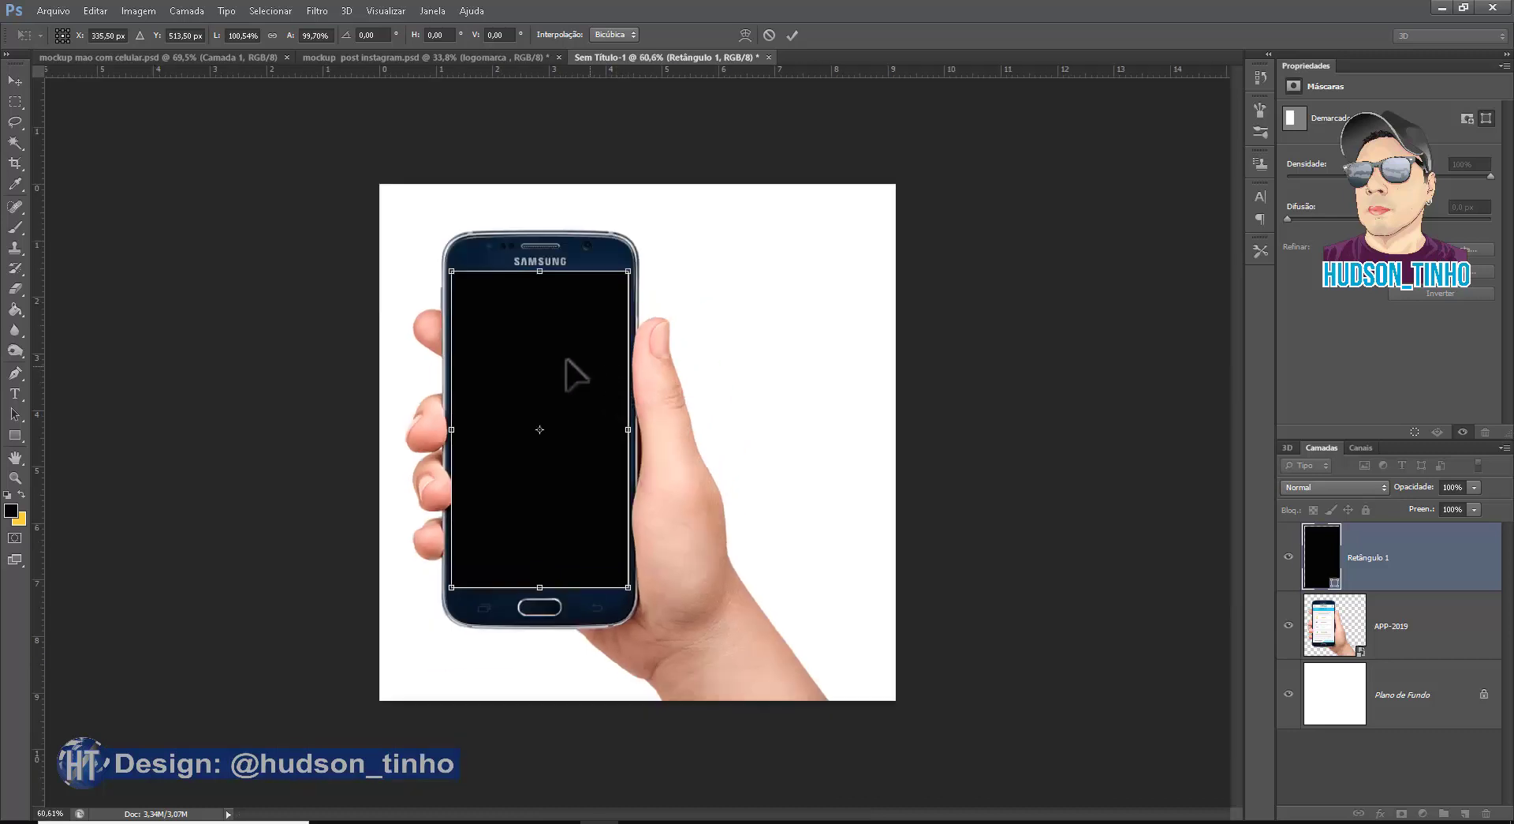
{"action": "scroll", "coordinate": [534, 365], "scroll_direction": "up", "scroll_amount": 1}
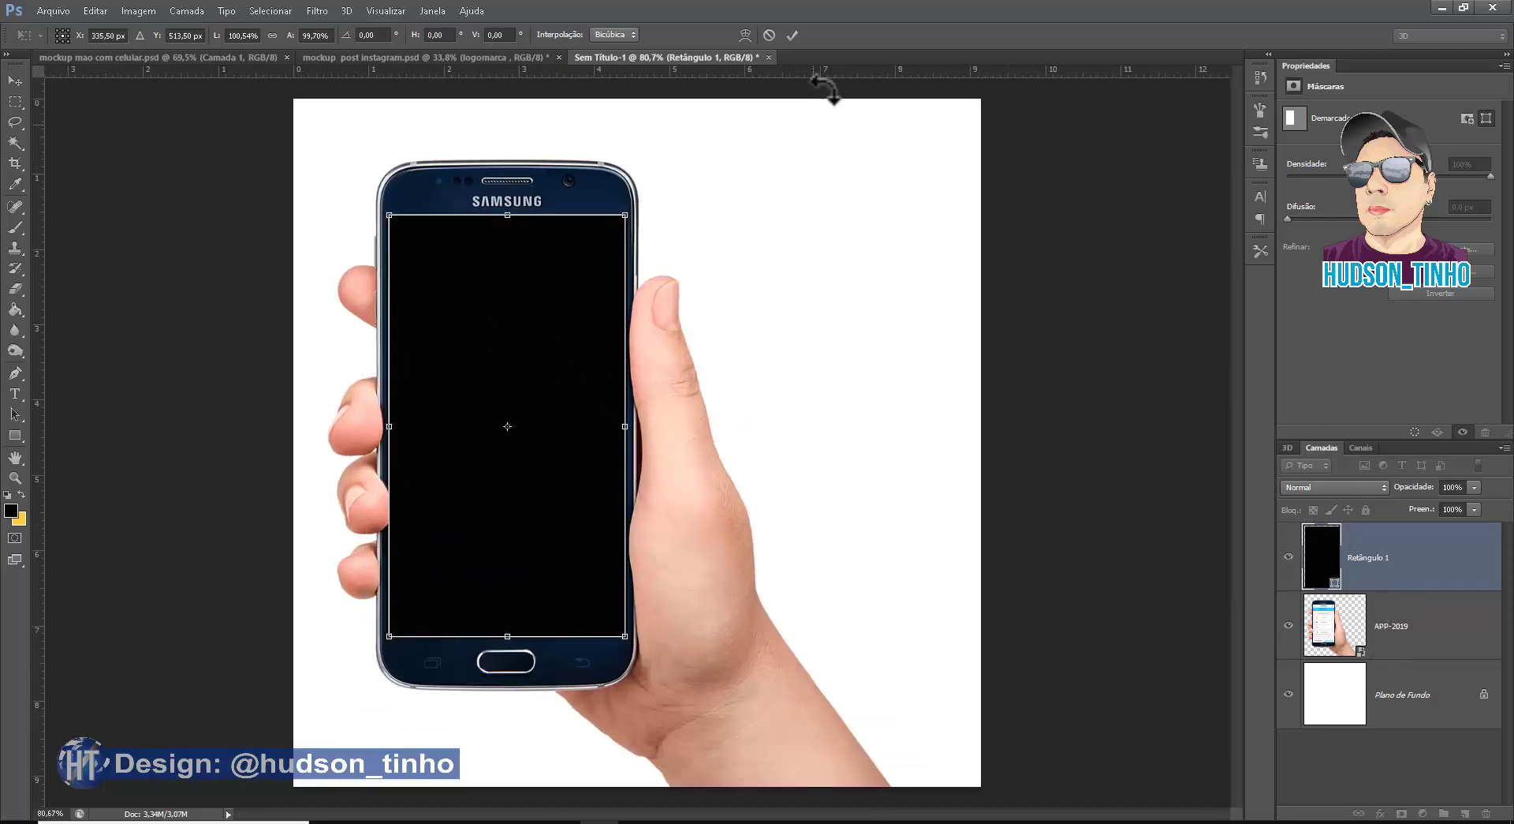
Commit the rectangle, convert Retângulo 1 to a smart object and open its contents.
{"action": "left_click", "coordinate": [792, 36]}
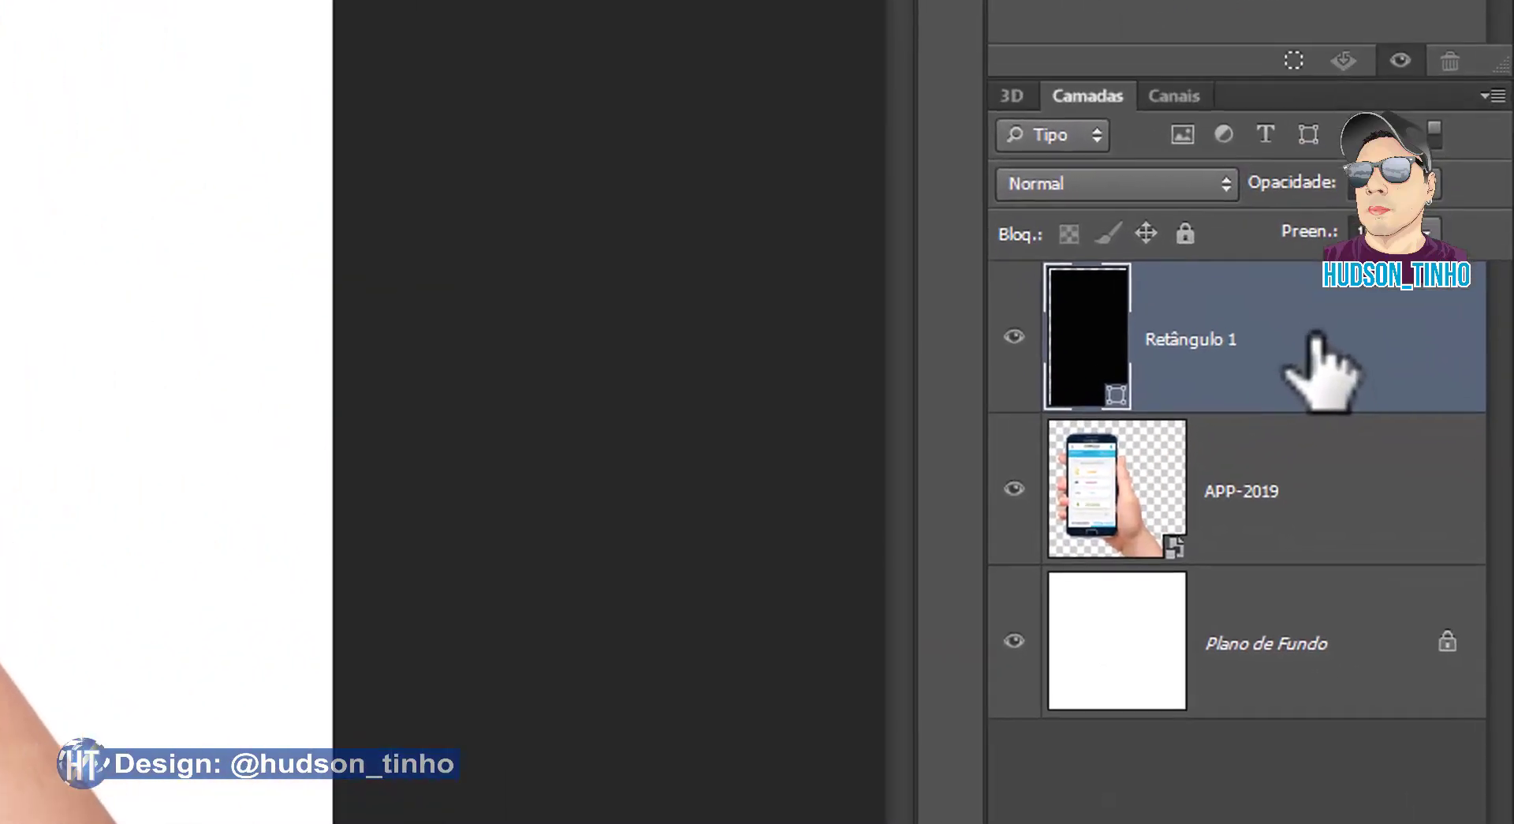
{"action": "right_click", "coordinate": [1424, 555]}
{"action": "left_click", "coordinate": [1313, 481]}
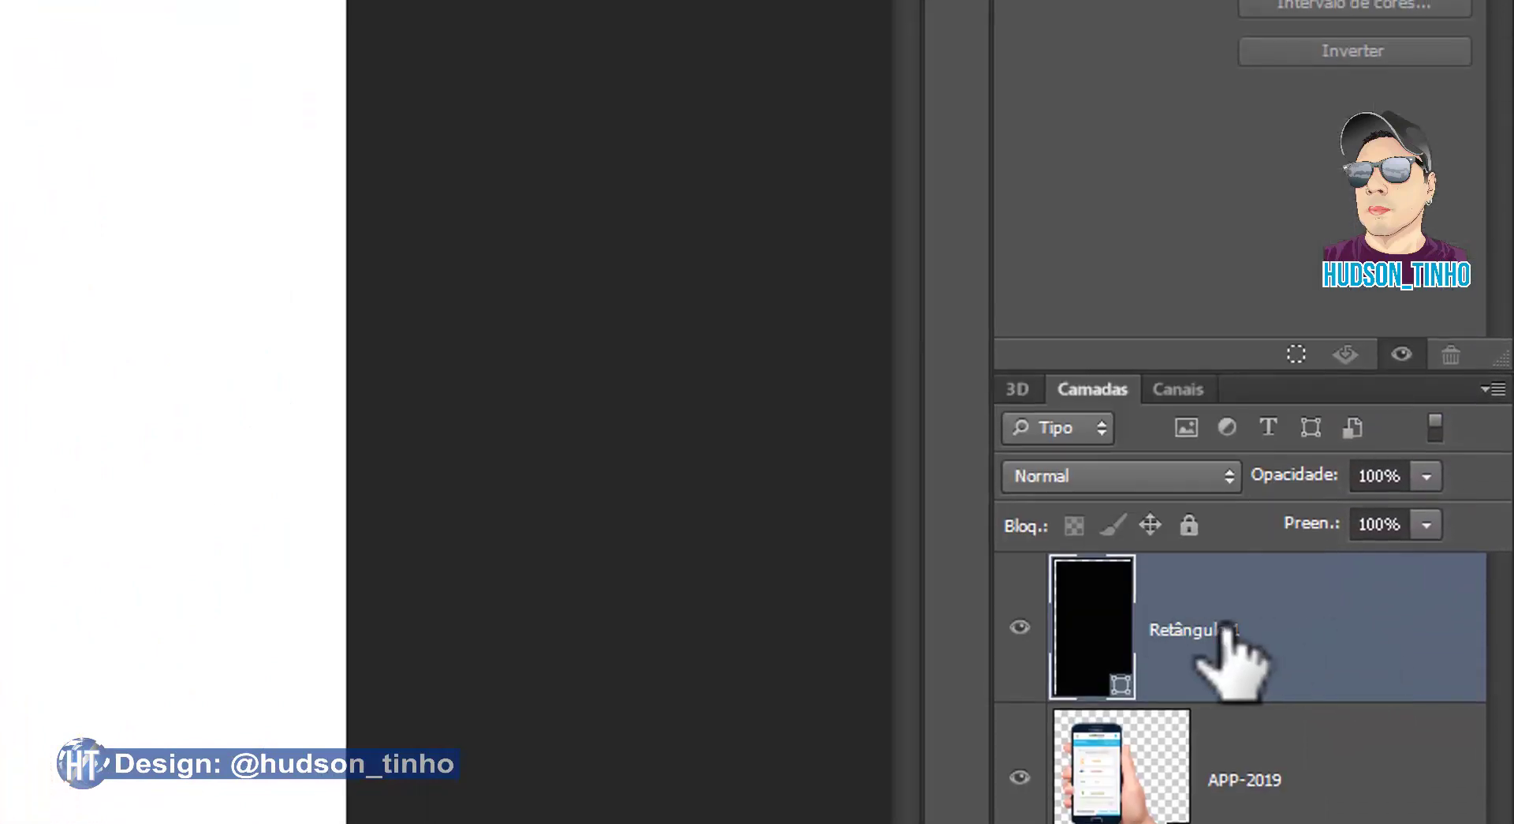
{"action": "right_click", "coordinate": [1279, 625]}
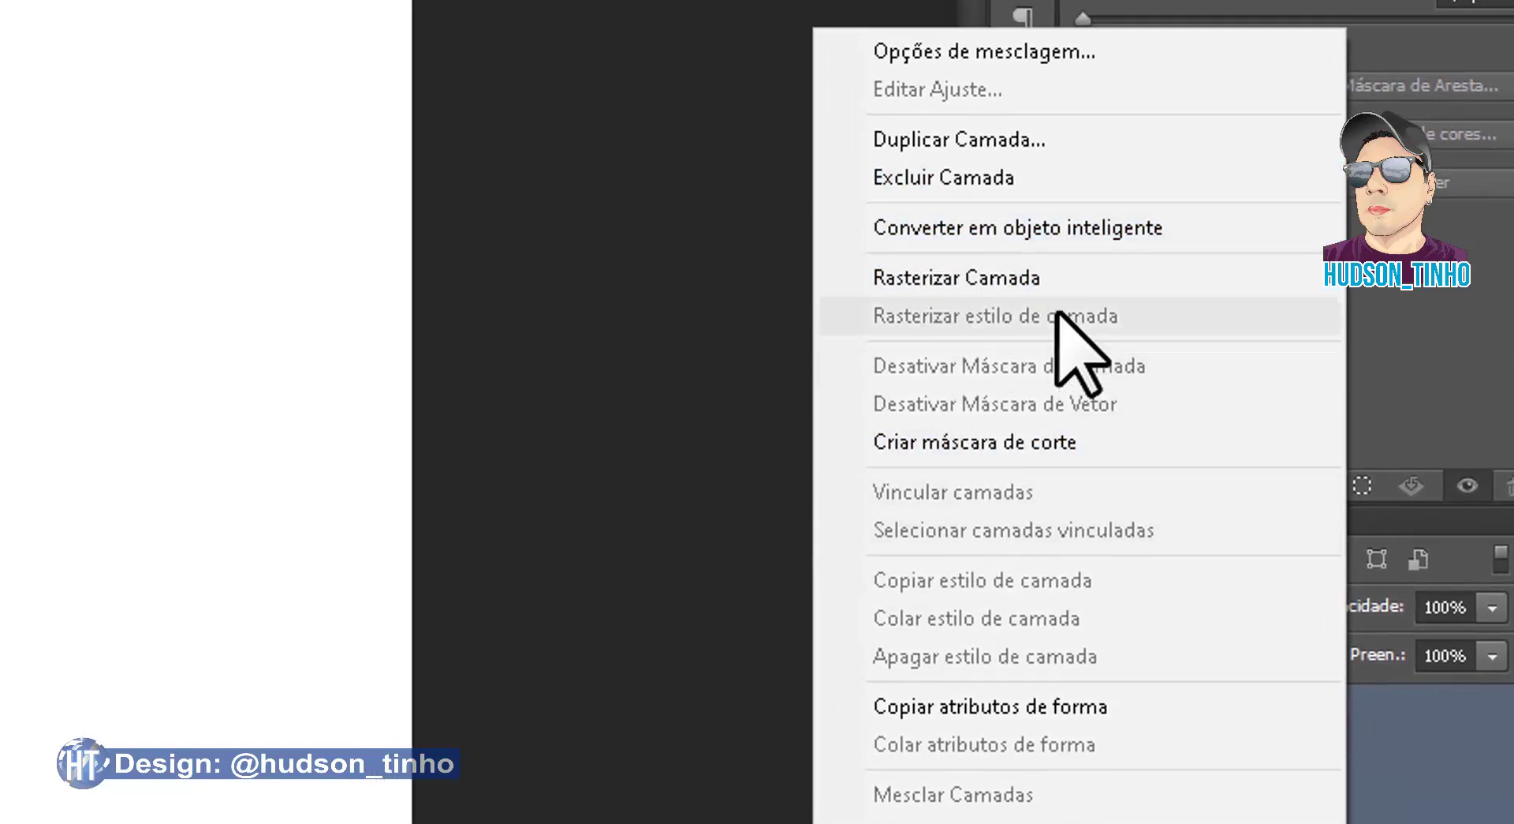
{"action": "left_click", "coordinate": [1104, 228]}
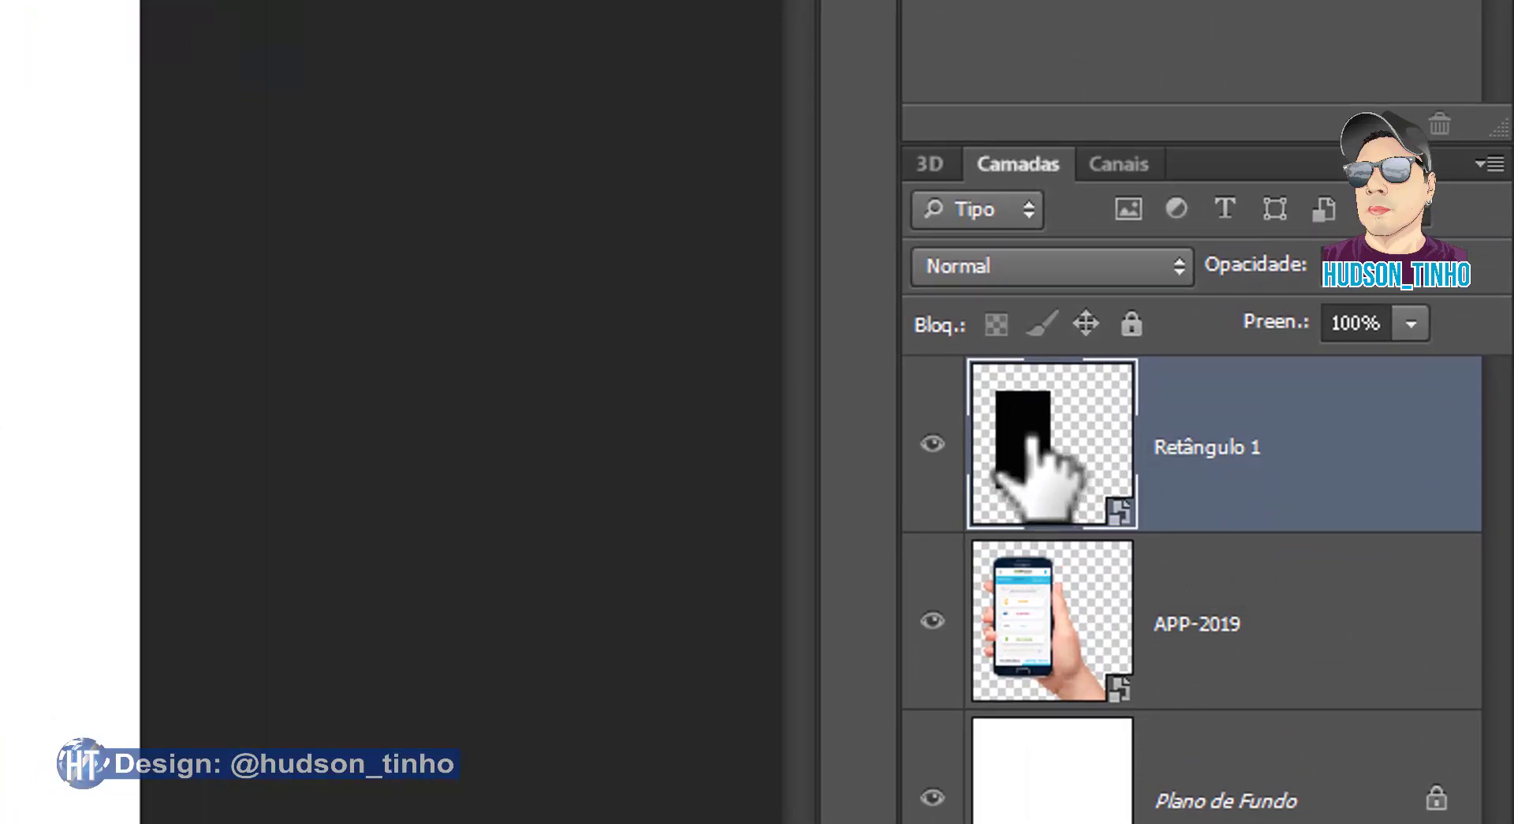
{"action": "double_click", "coordinate": [1032, 436]}
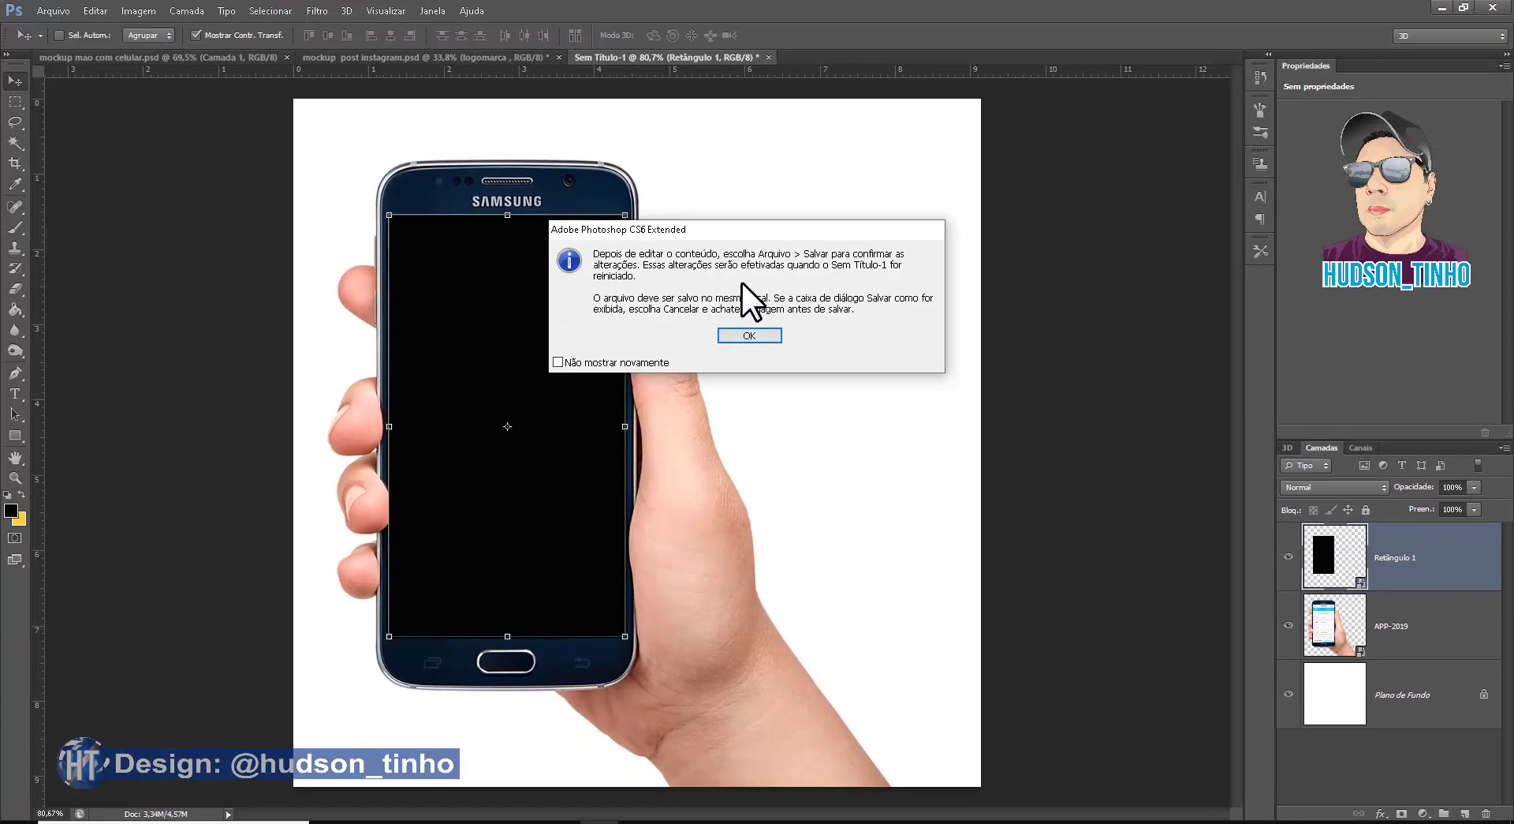
{"action": "left_click", "coordinate": [750, 336]}
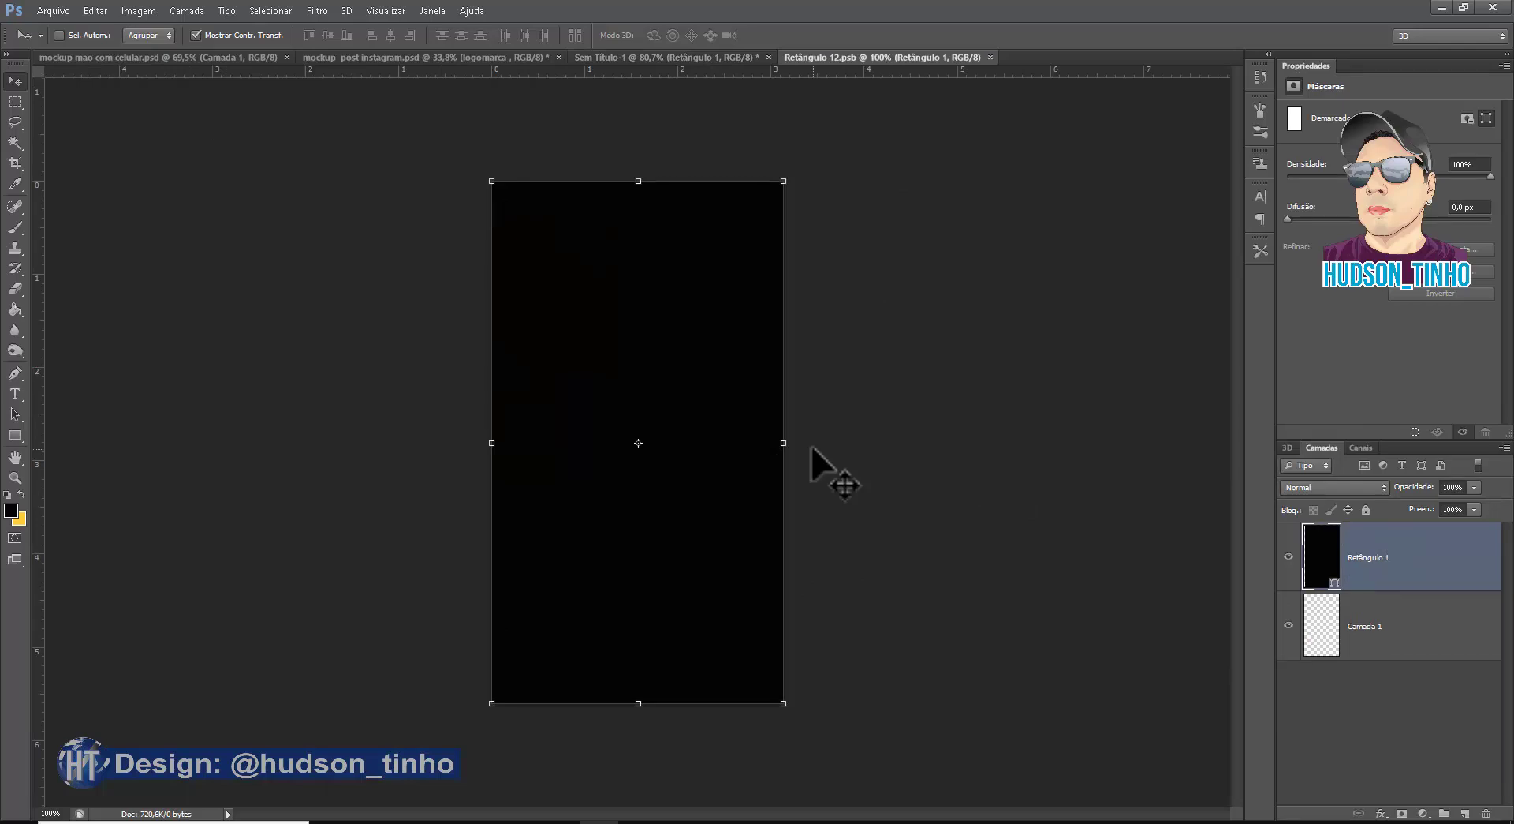
Place histories.png into the Retângulo 12 smart object and hide the black Retângulo 1 layer.
{"action": "left_click", "coordinate": [57, 13]}
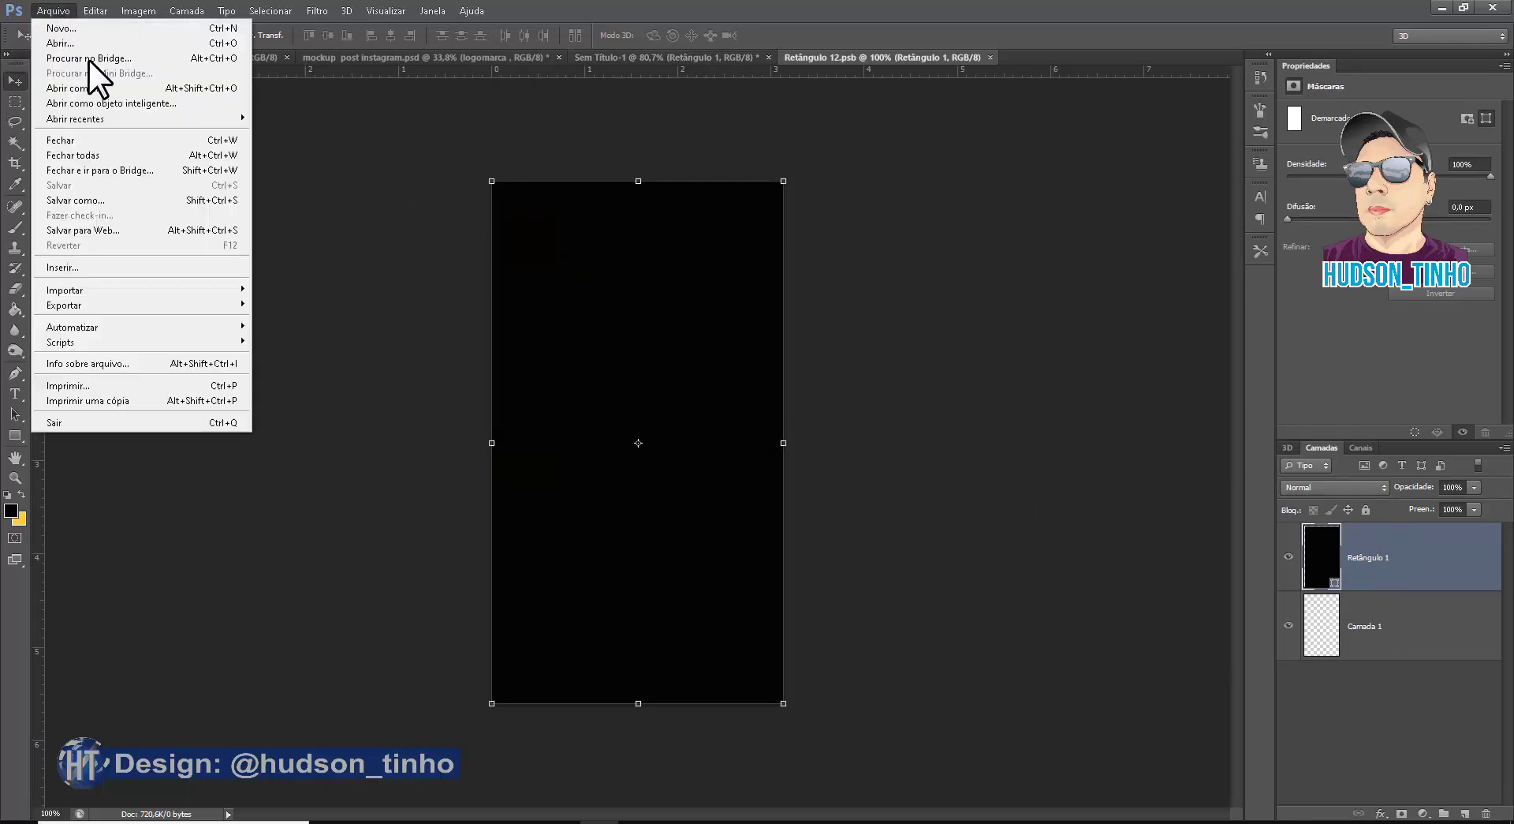
{"action": "left_click", "coordinate": [108, 266]}
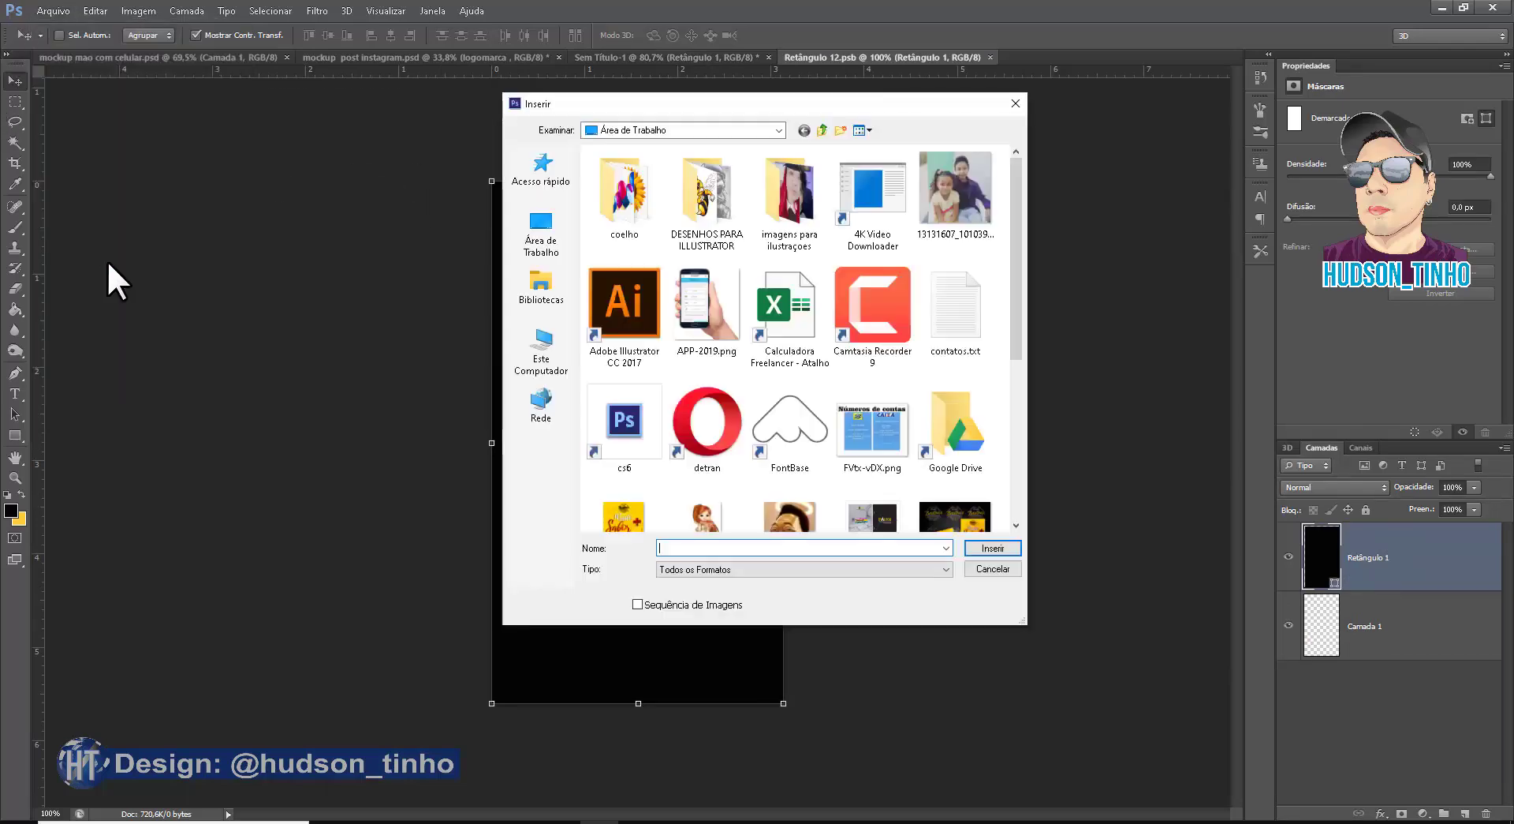
{"action": "left_click_drag", "start_coordinate": [1019, 294], "coordinate": [1017, 369]}
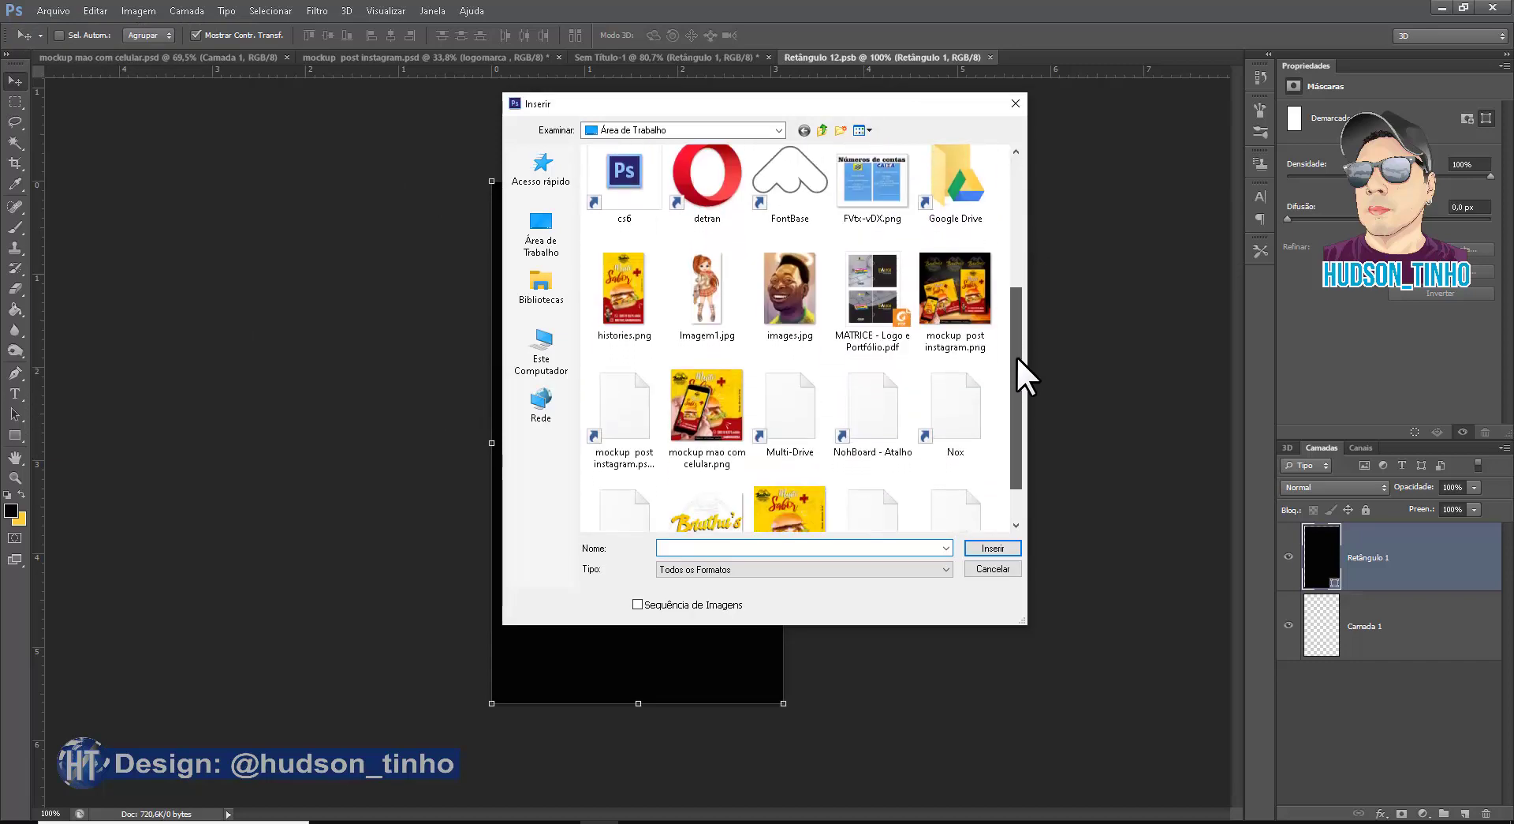
{"action": "left_click", "coordinate": [643, 285]}
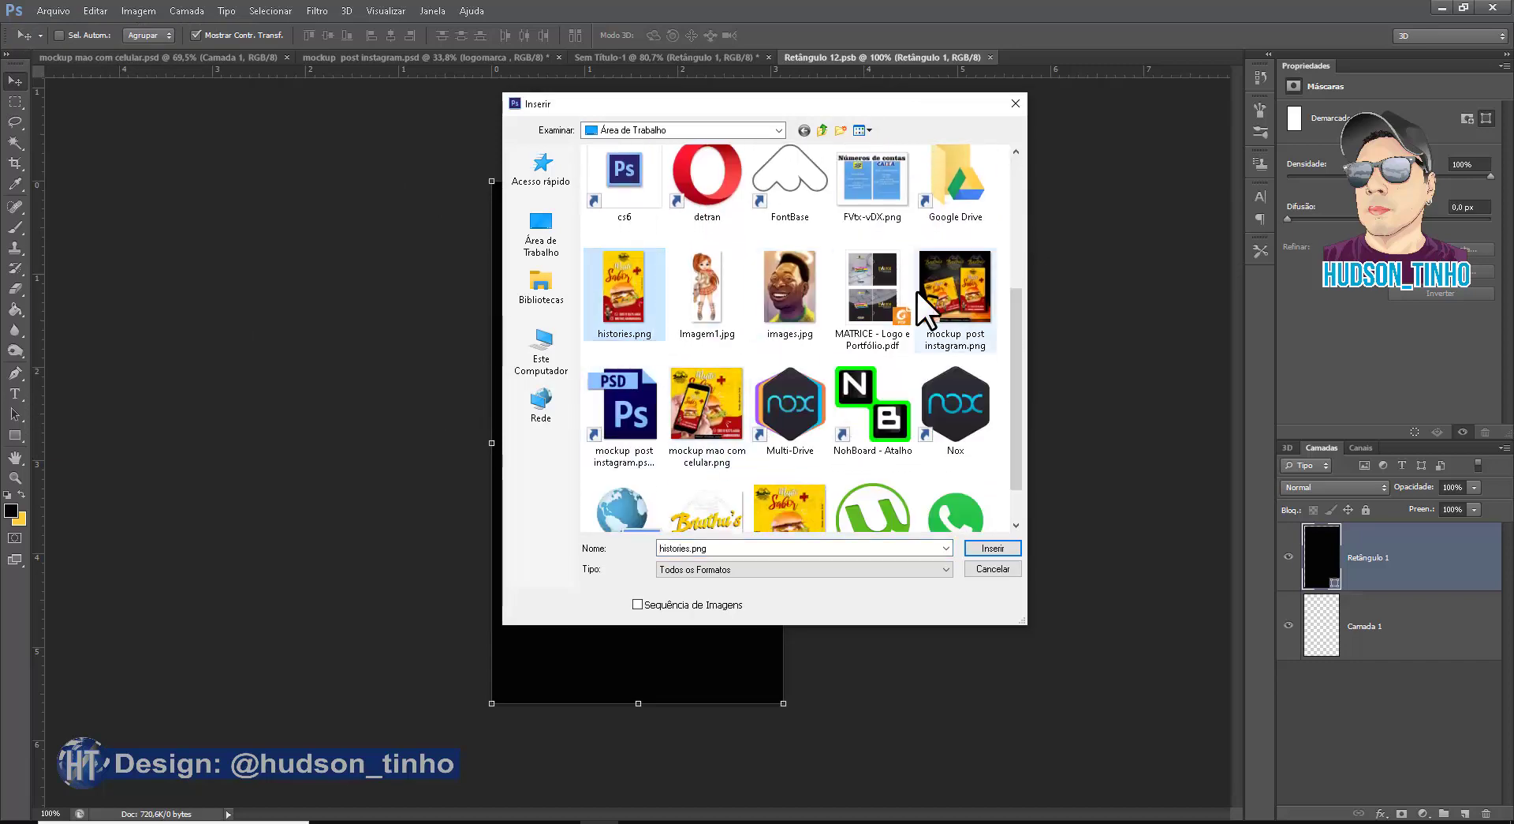
{"action": "left_click", "coordinate": [991, 549]}
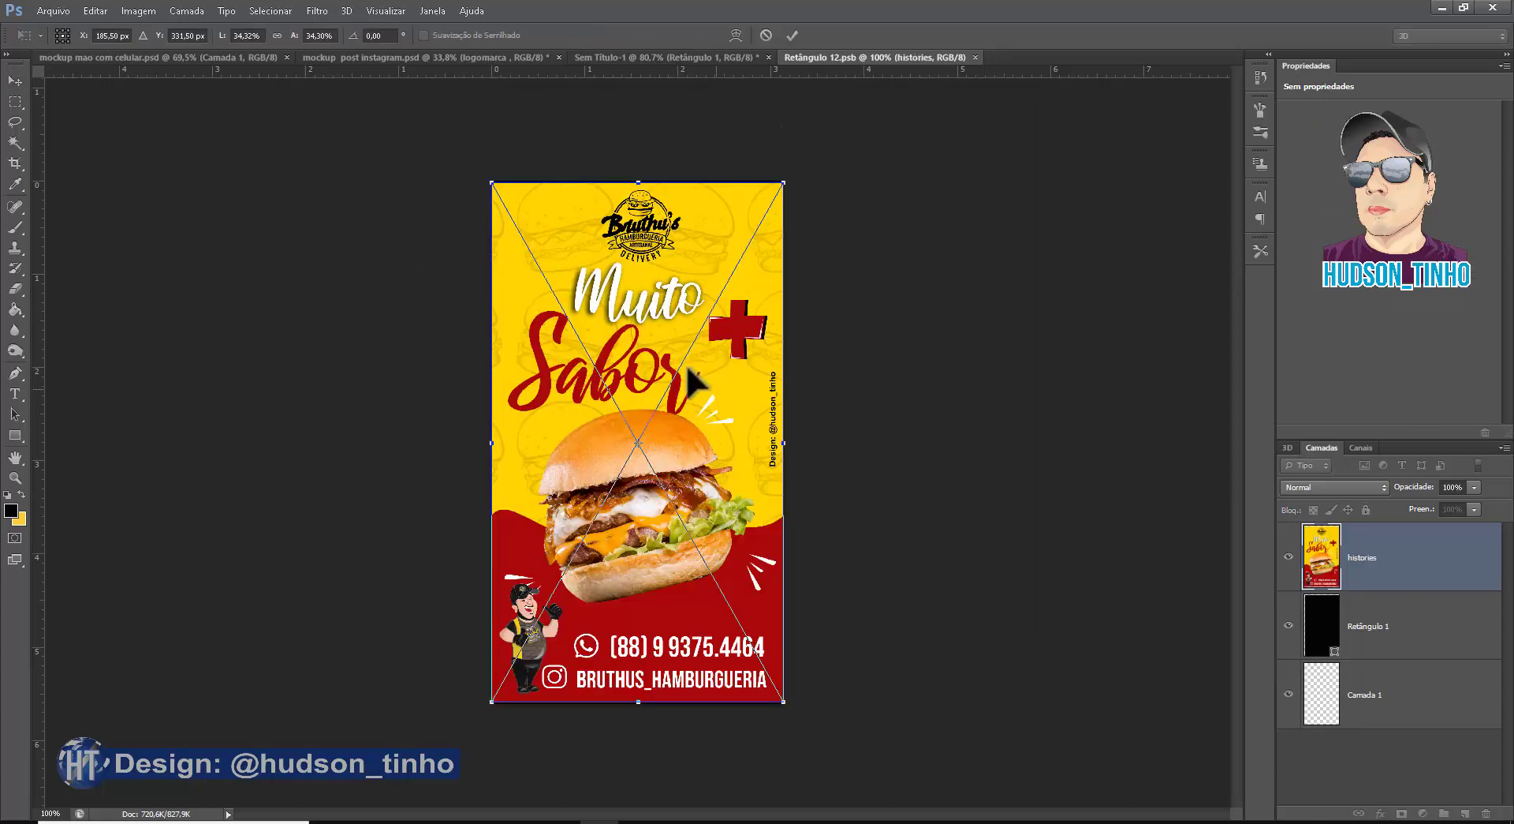
{"action": "left_click", "coordinate": [793, 35]}
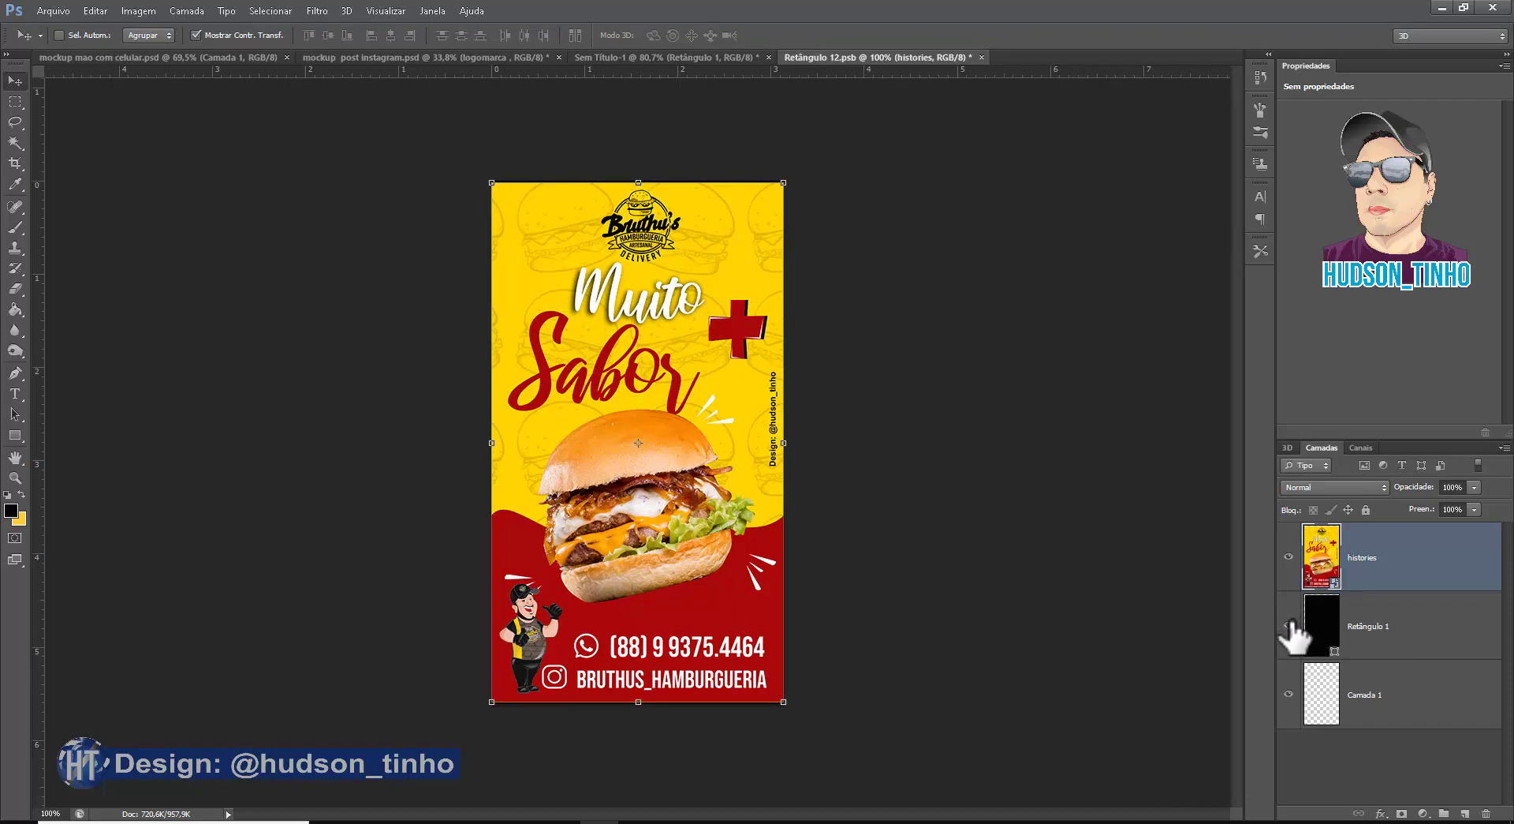
{"action": "left_click", "coordinate": [1289, 625]}
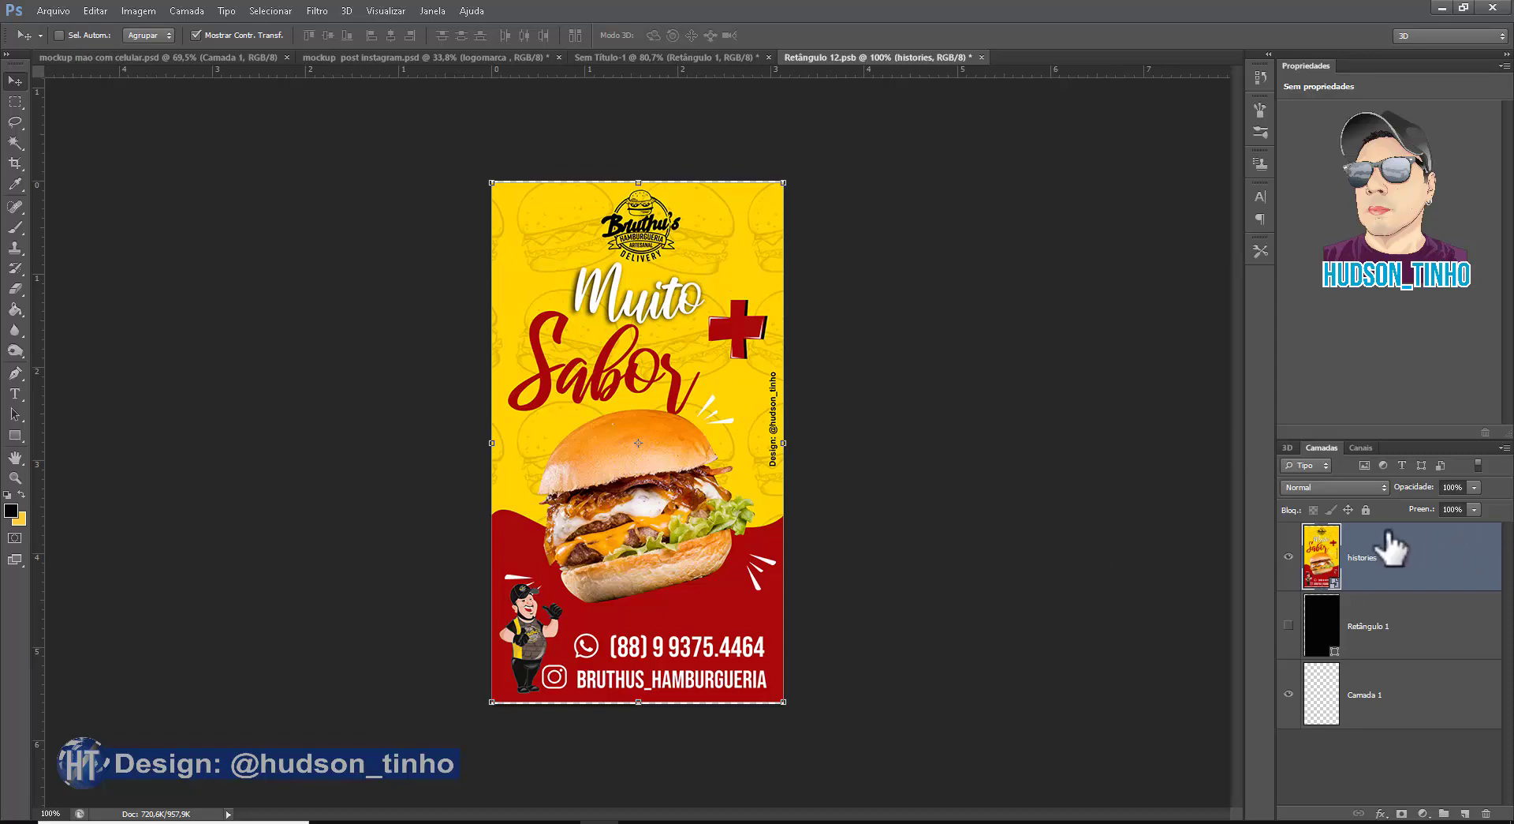
Stretch the histories artwork slightly taller to fill the screen, then save and close Retângulo 12.psb.
{"action": "left_click", "coordinate": [640, 182]}
{"action": "left_click_drag", "start_coordinate": [641, 172], "coordinate": [640, 170]}
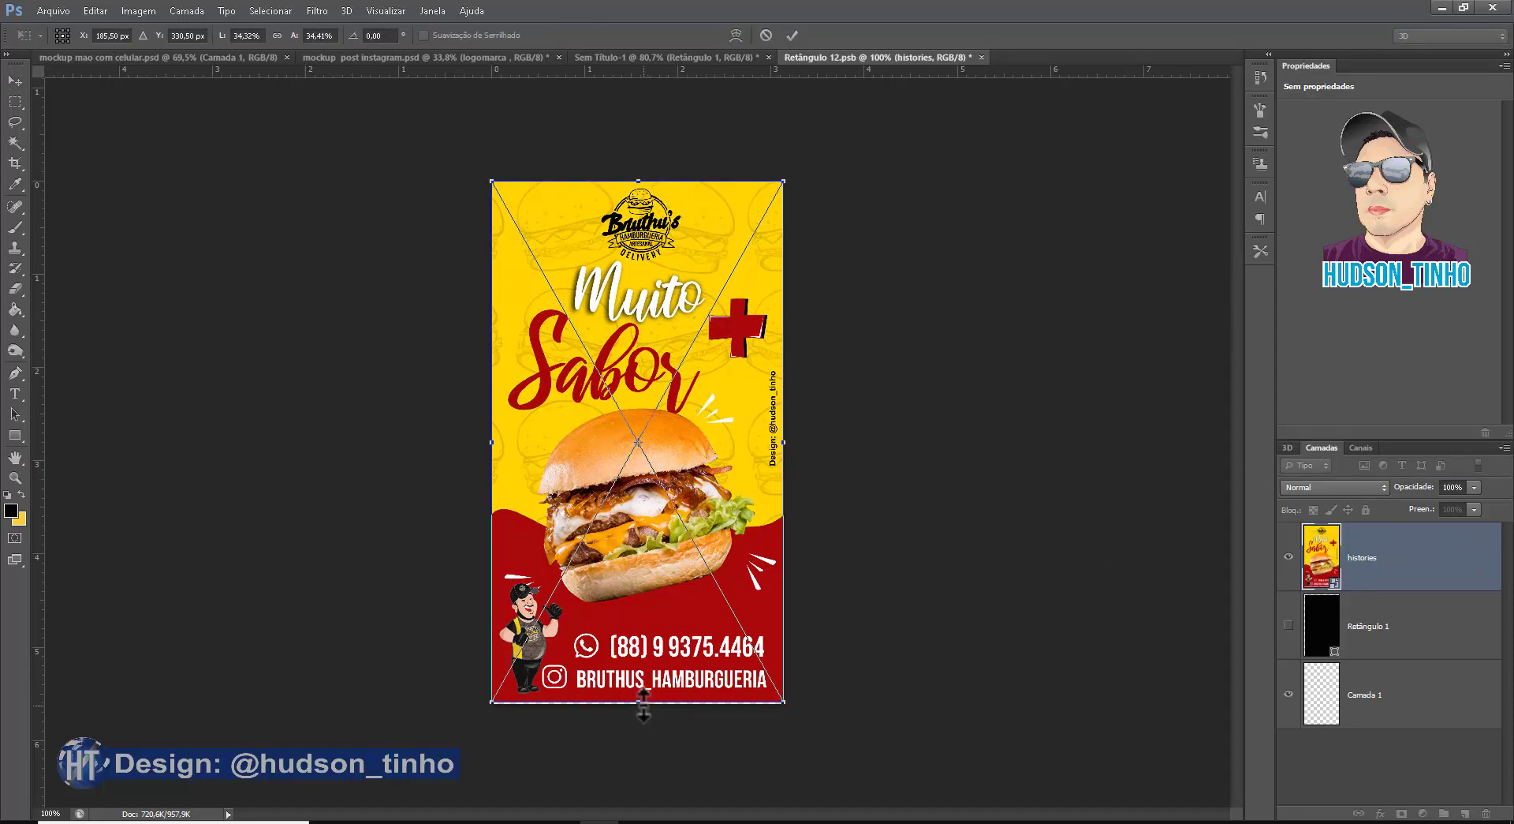
{"action": "left_click_drag", "start_coordinate": [644, 704], "coordinate": [644, 706]}
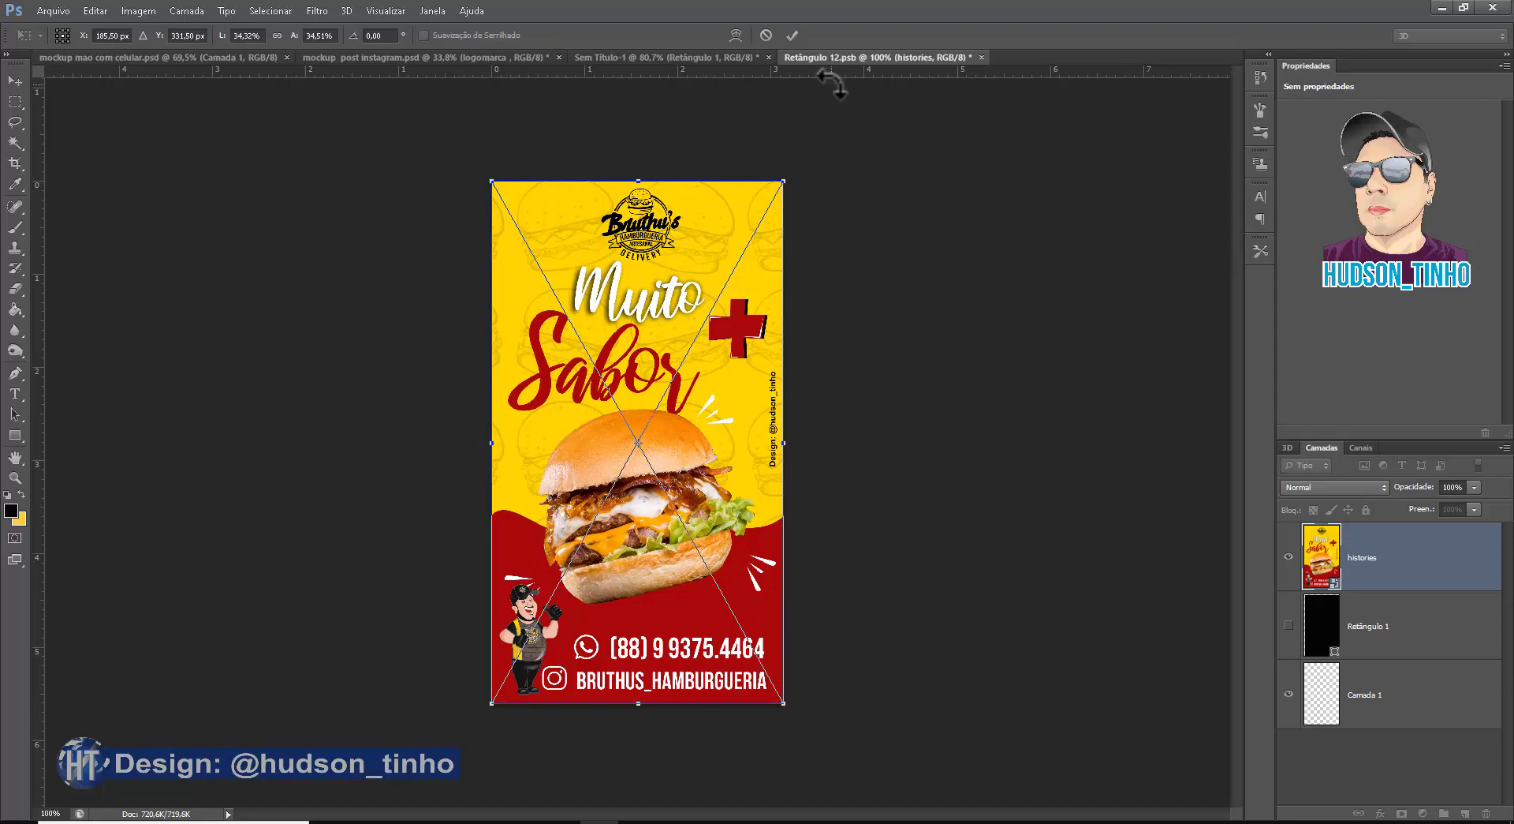
{"action": "key", "text": "Return"}
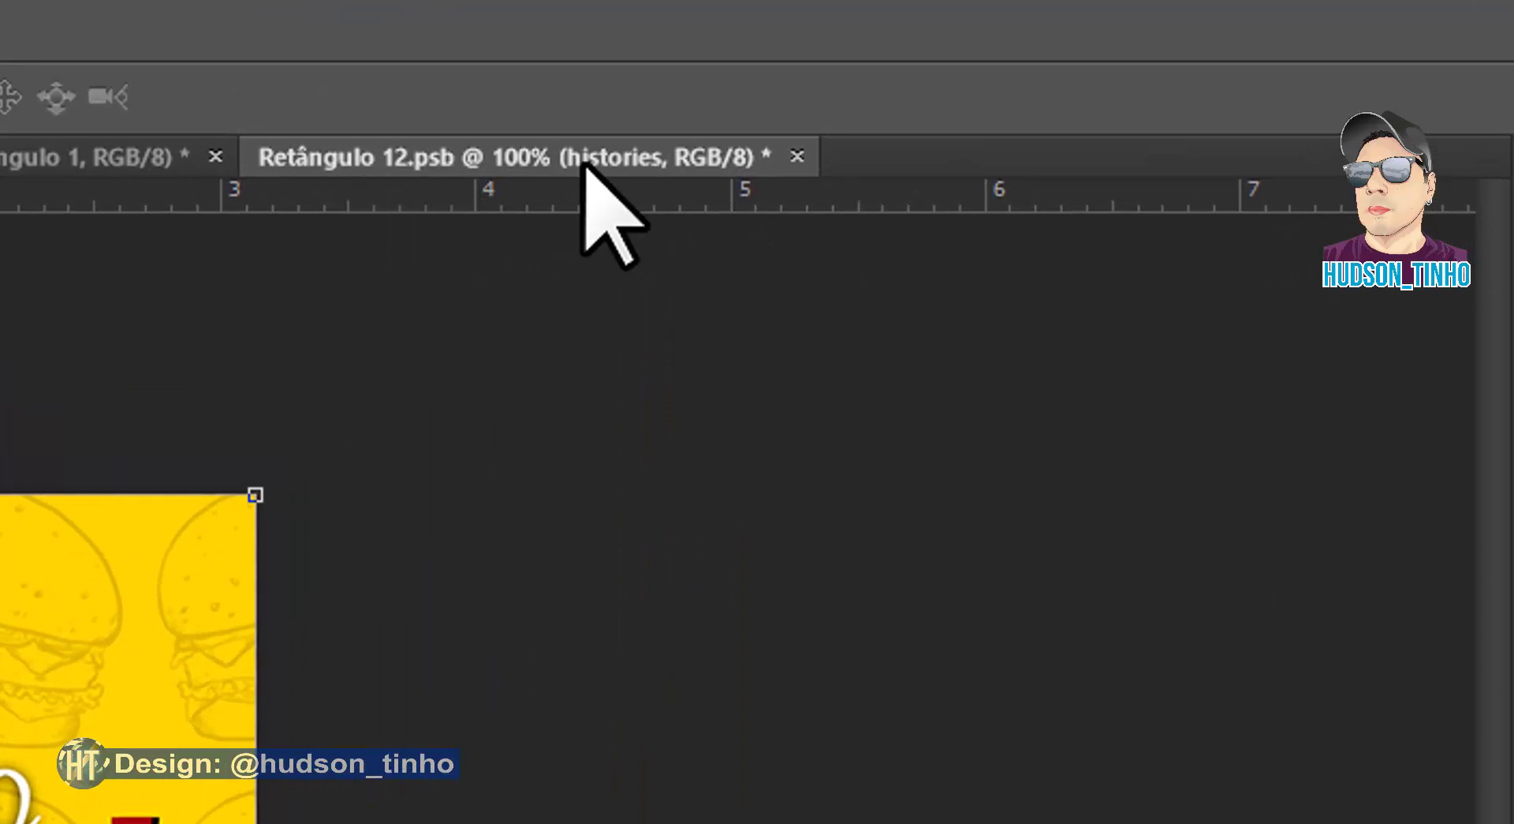
{"action": "left_click", "coordinate": [796, 155]}
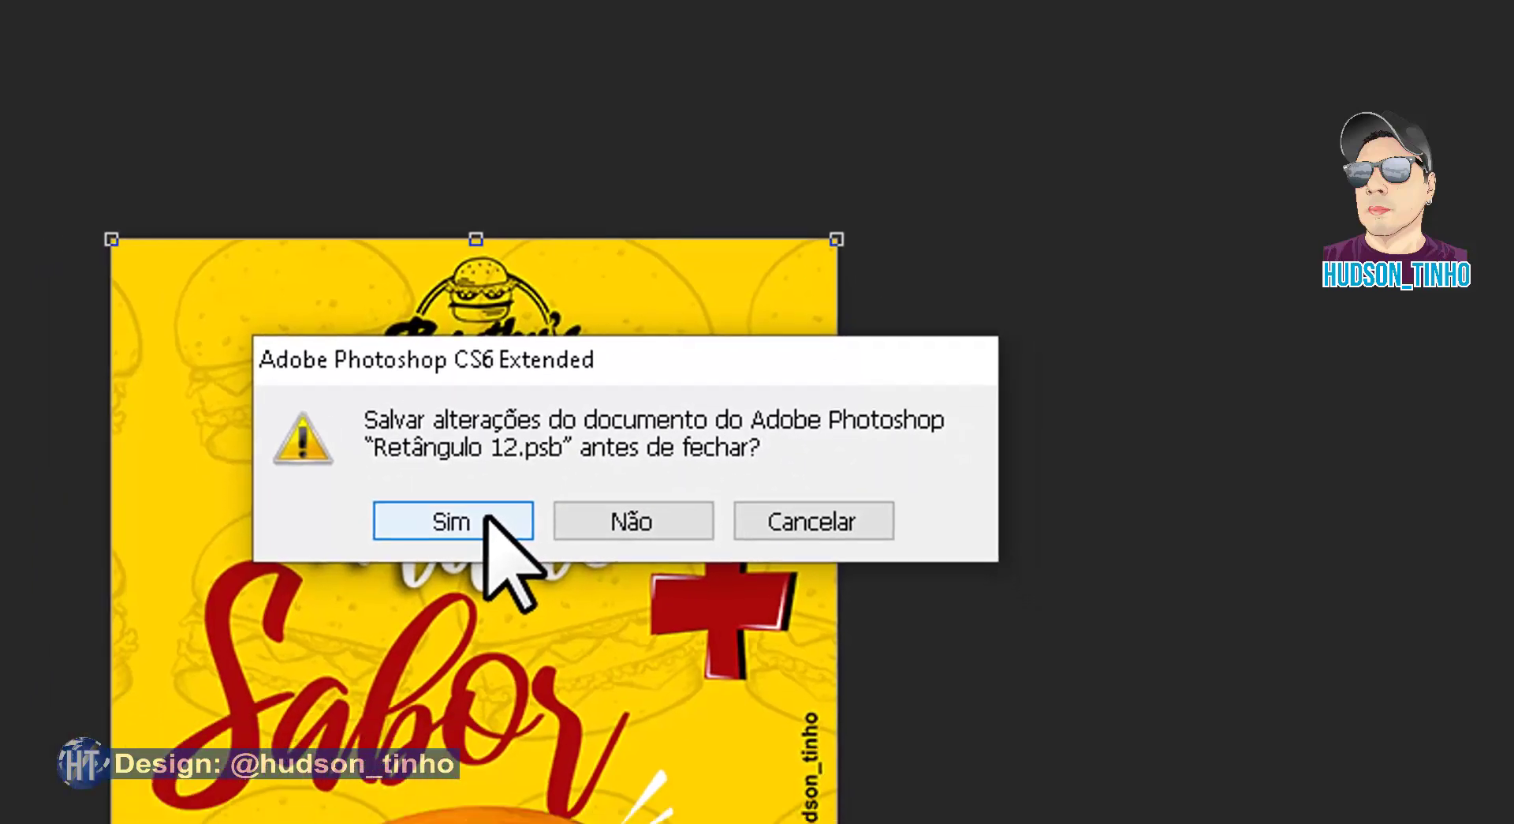
{"action": "left_click", "coordinate": [477, 556]}
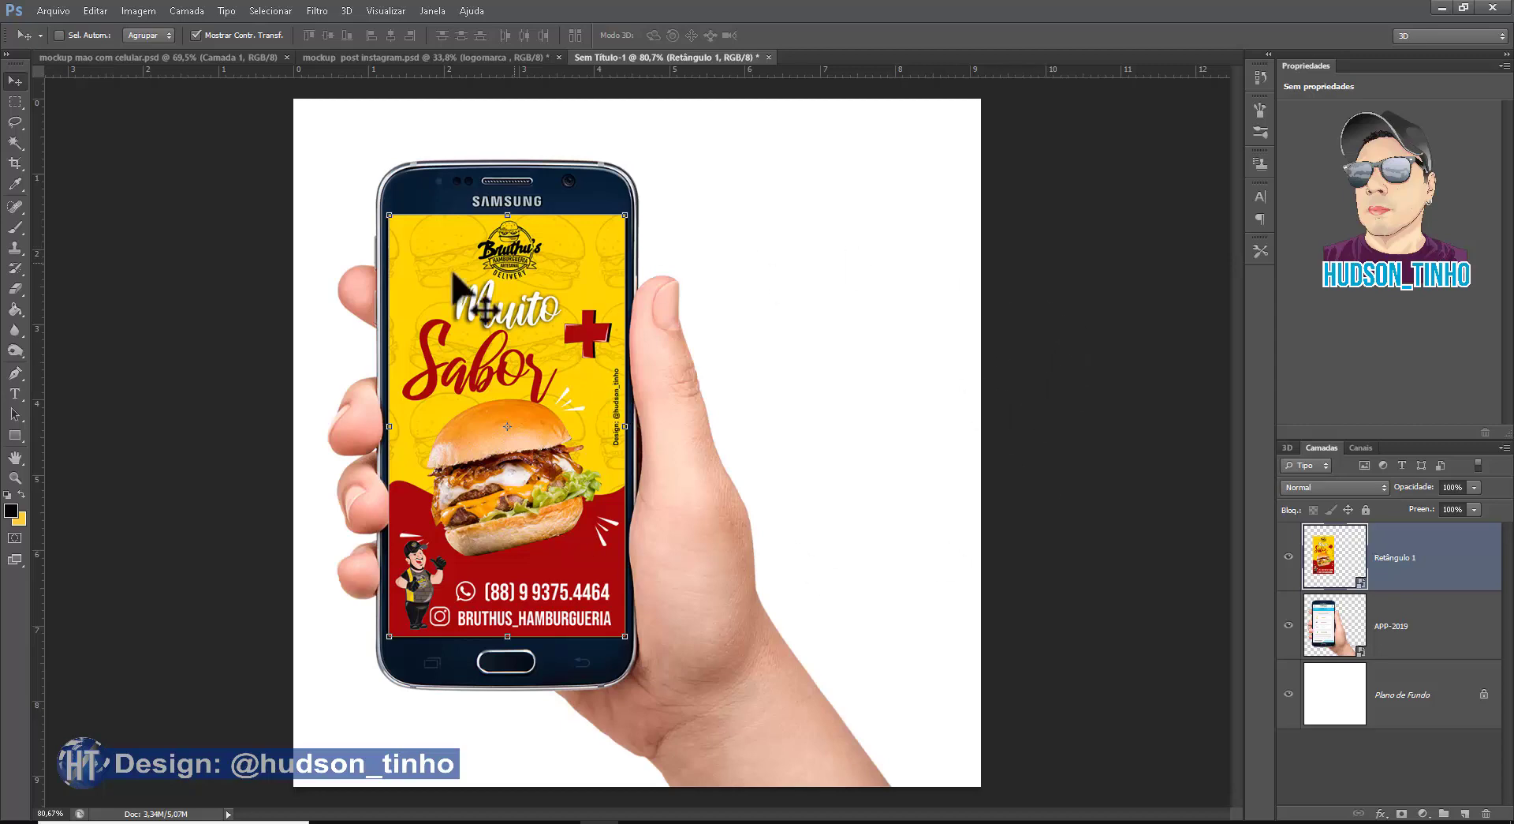
Place post.png above the Plano de Fundo layer as the mockup's burger backdrop.
{"action": "scroll", "coordinate": [781, 421], "scroll_direction": "down", "scroll_amount": 1}
{"action": "scroll", "coordinate": [780, 419], "scroll_direction": "down", "scroll_amount": 1}
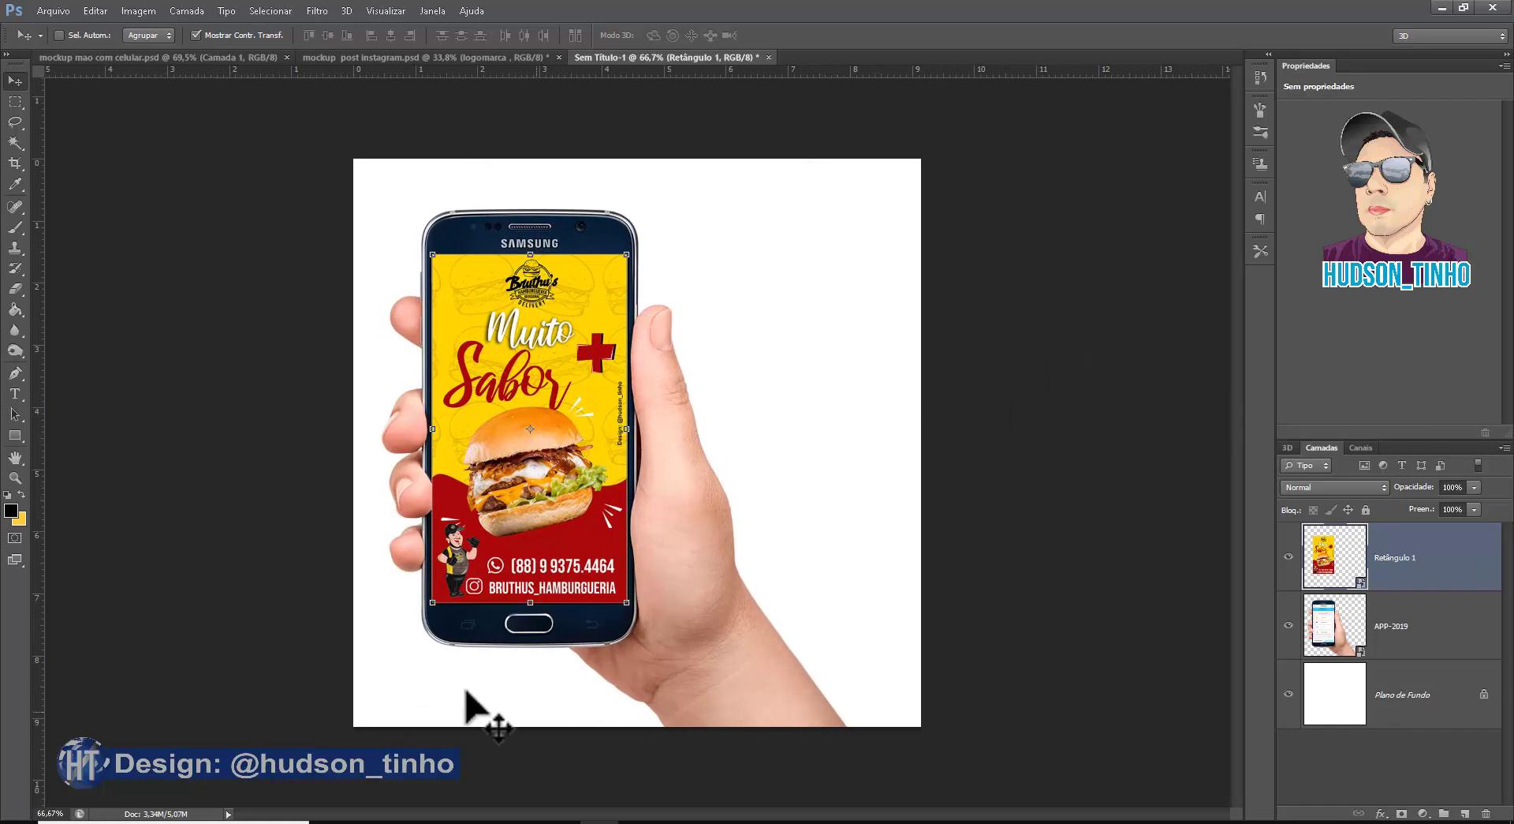
{"action": "left_click", "coordinate": [1408, 698]}
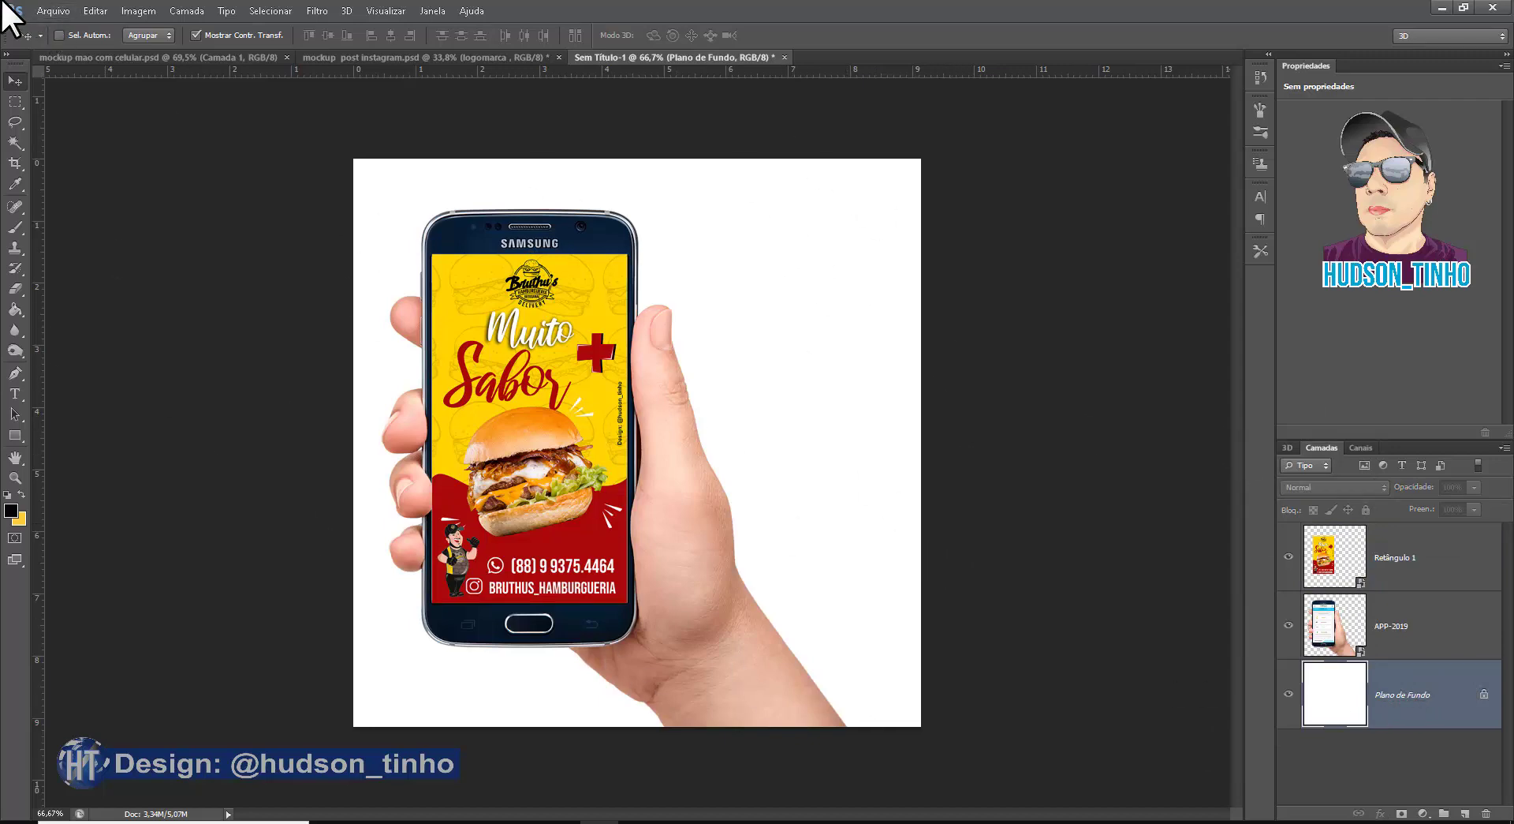
{"action": "left_click", "coordinate": [53, 11]}
{"action": "left_click", "coordinate": [92, 267]}
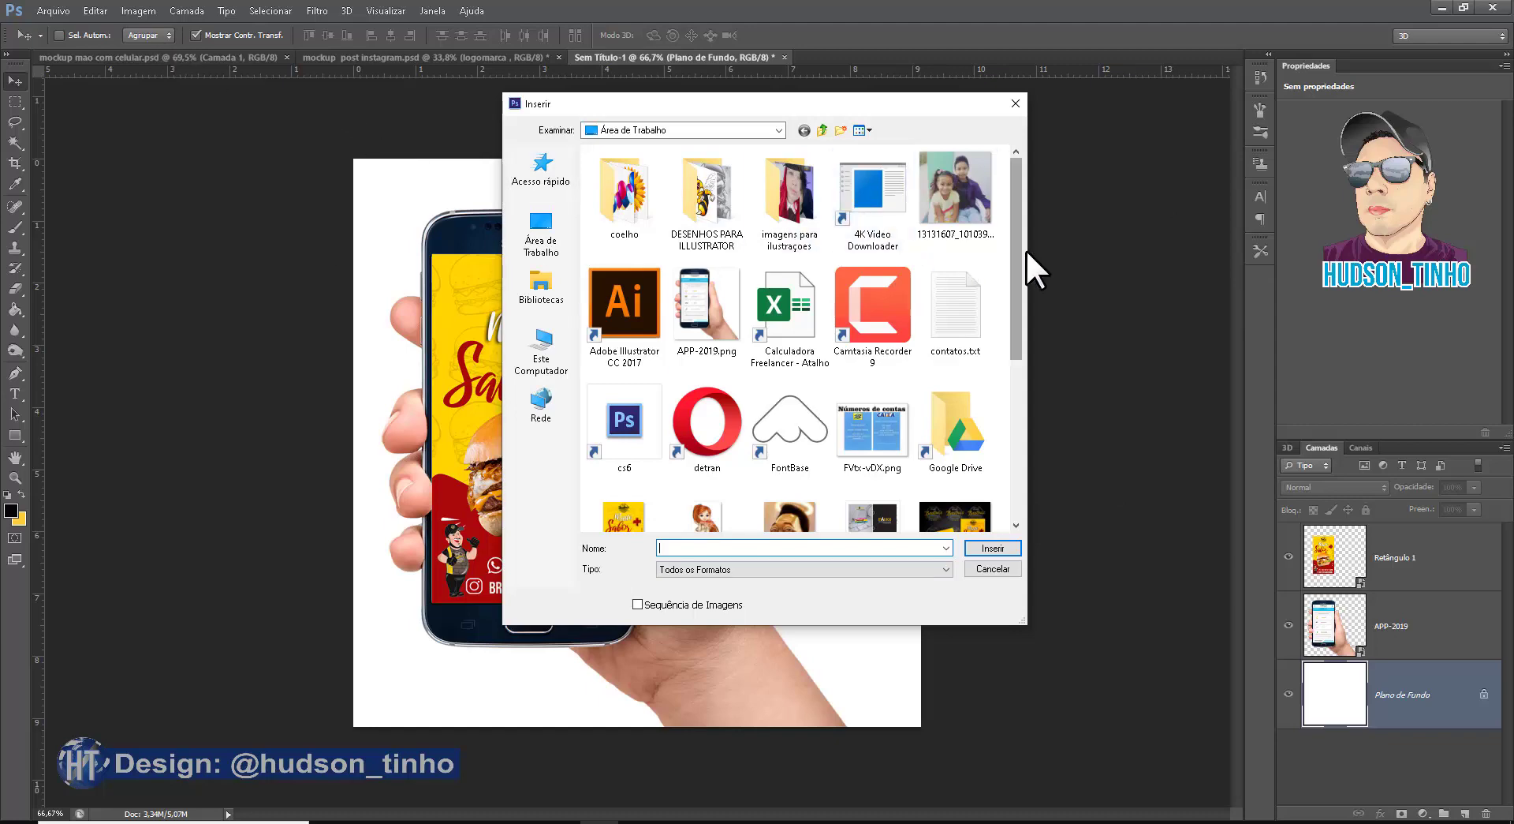
{"action": "left_click_drag", "start_coordinate": [1022, 208], "coordinate": [1022, 372]}
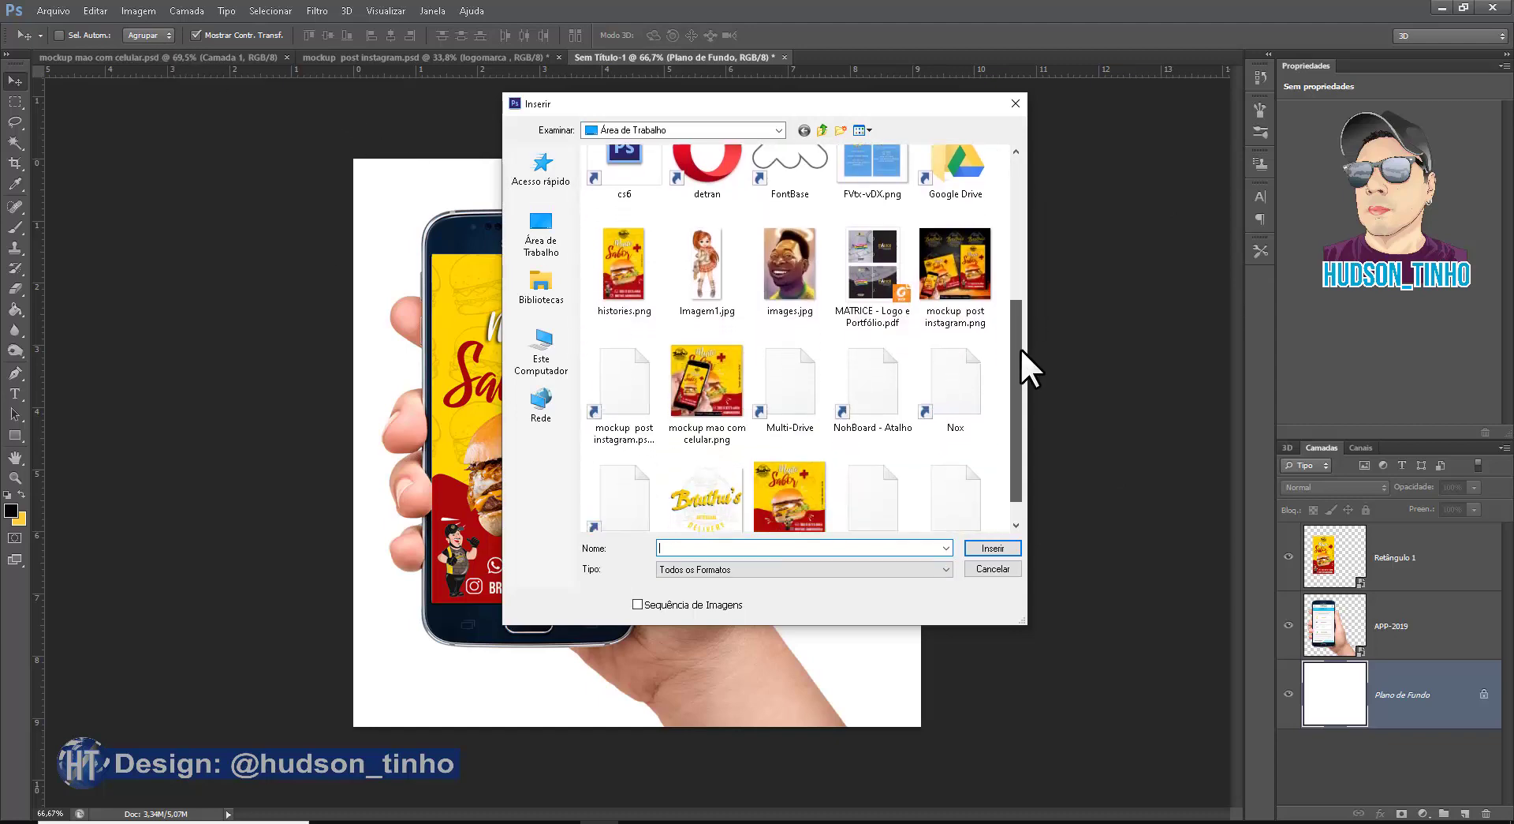
{"action": "left_click", "coordinate": [784, 459]}
{"action": "left_click", "coordinate": [1005, 550]}
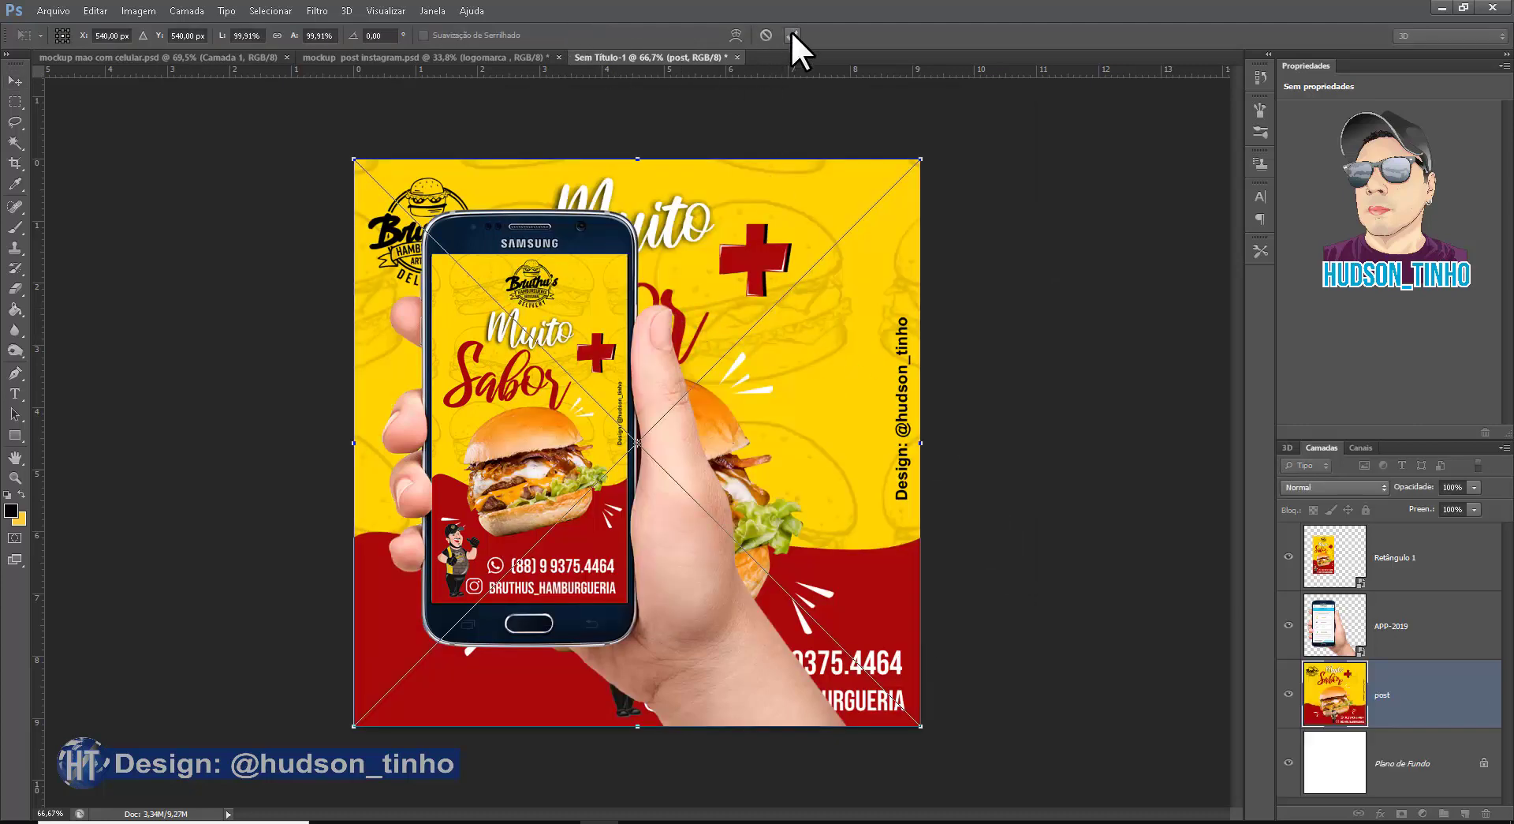
{"action": "left_click", "coordinate": [793, 35]}
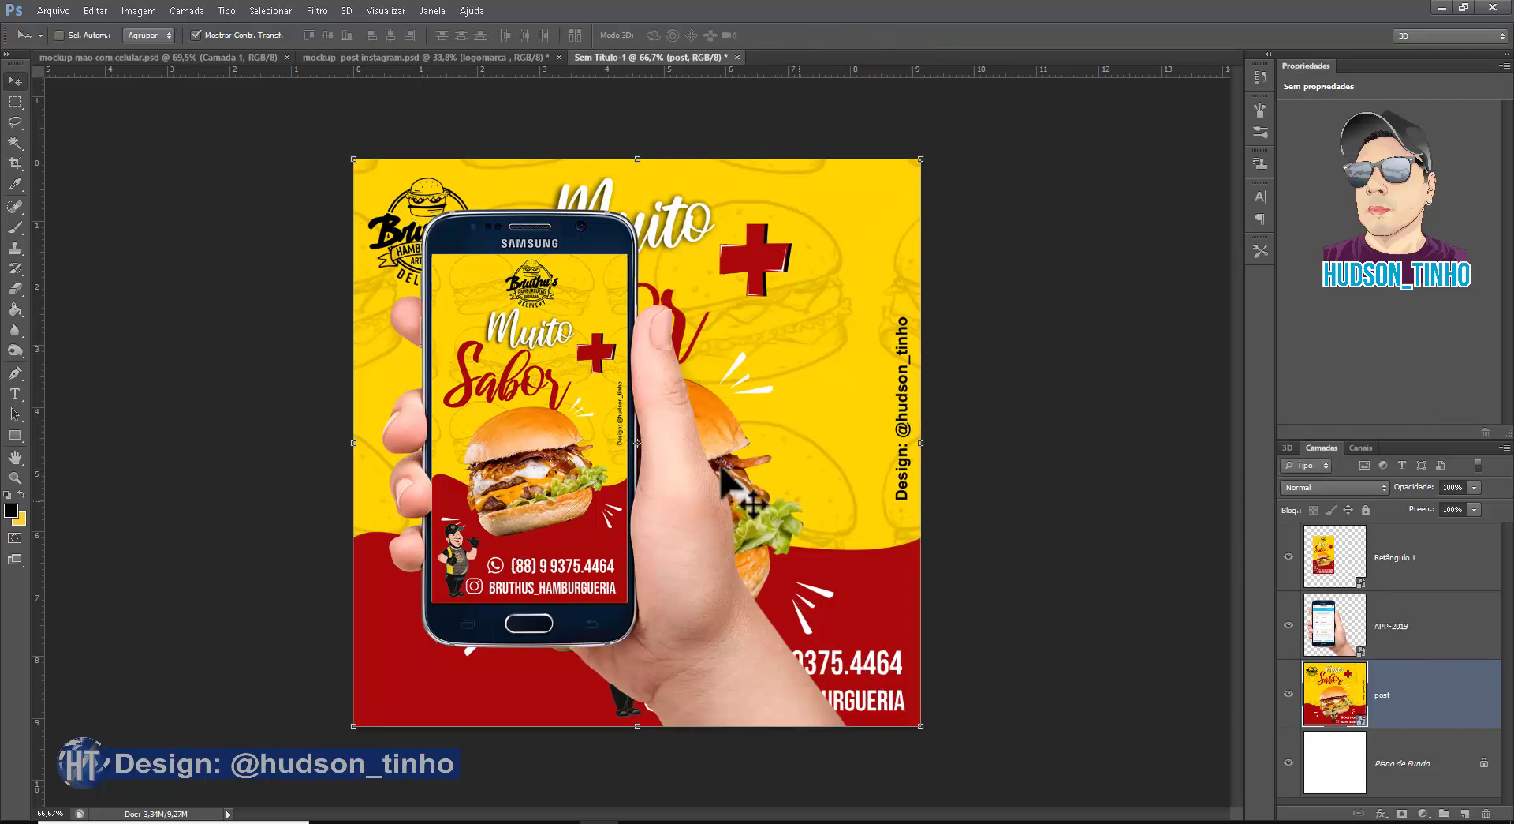
Give the APP-2019 hand-and-phone layer a drop shadow at 100% opacity with greater distance and size.
{"action": "left_click", "coordinate": [1424, 635]}
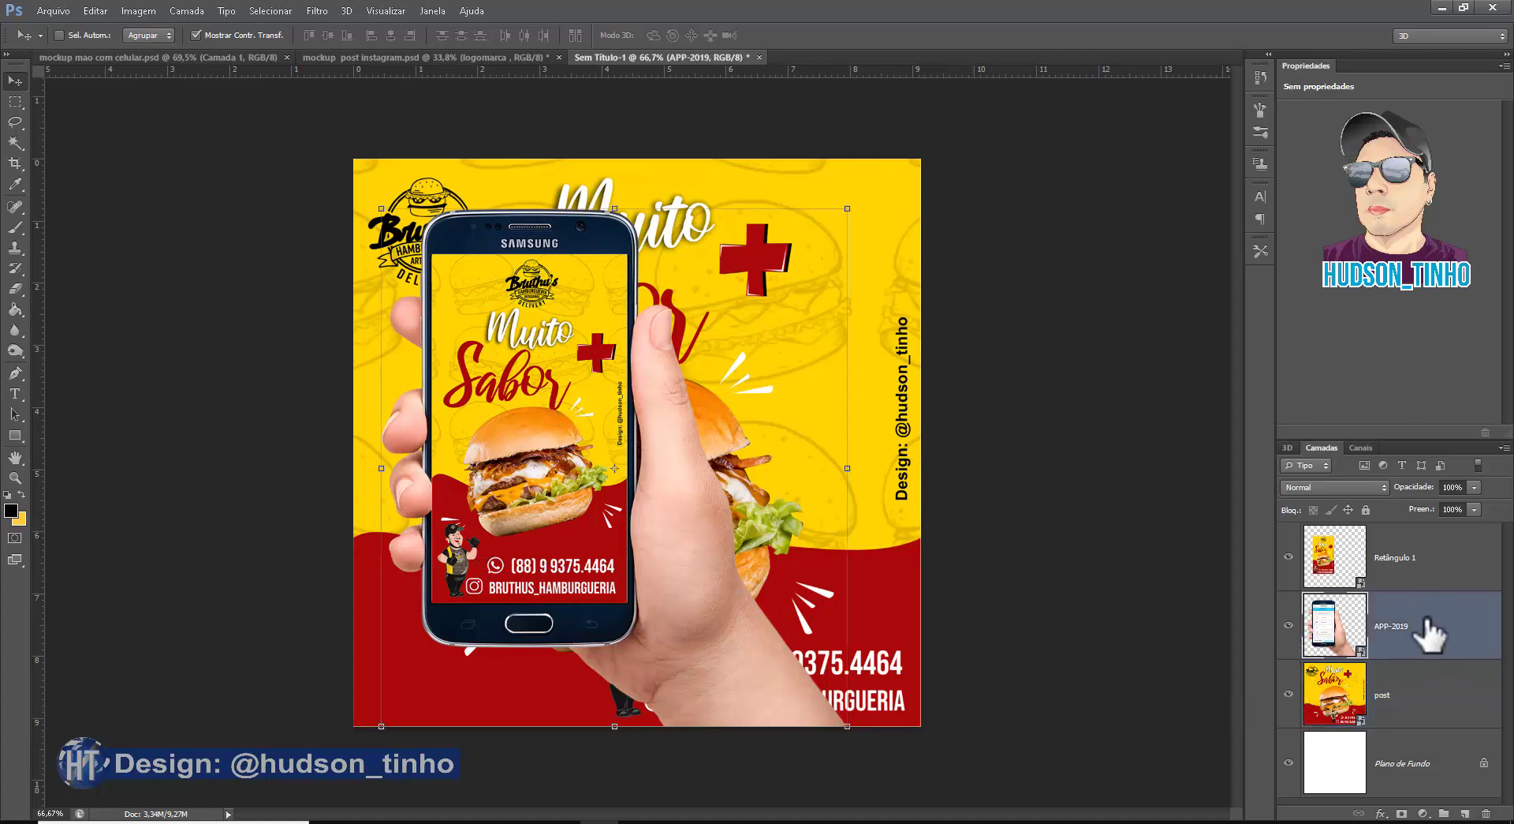
{"action": "right_click", "coordinate": [1425, 623]}
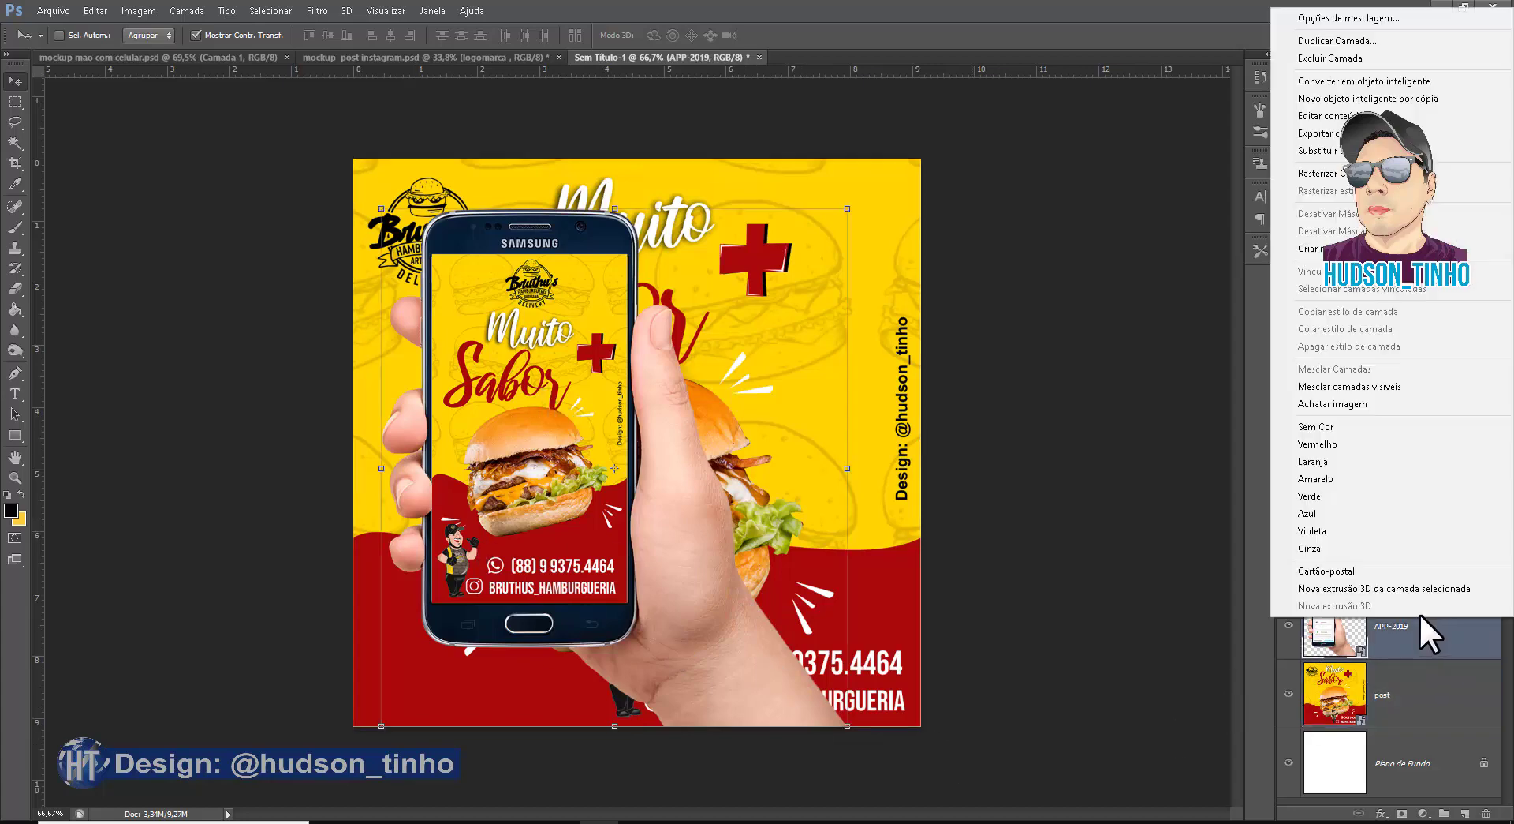
{"action": "left_click", "coordinate": [1355, 18]}
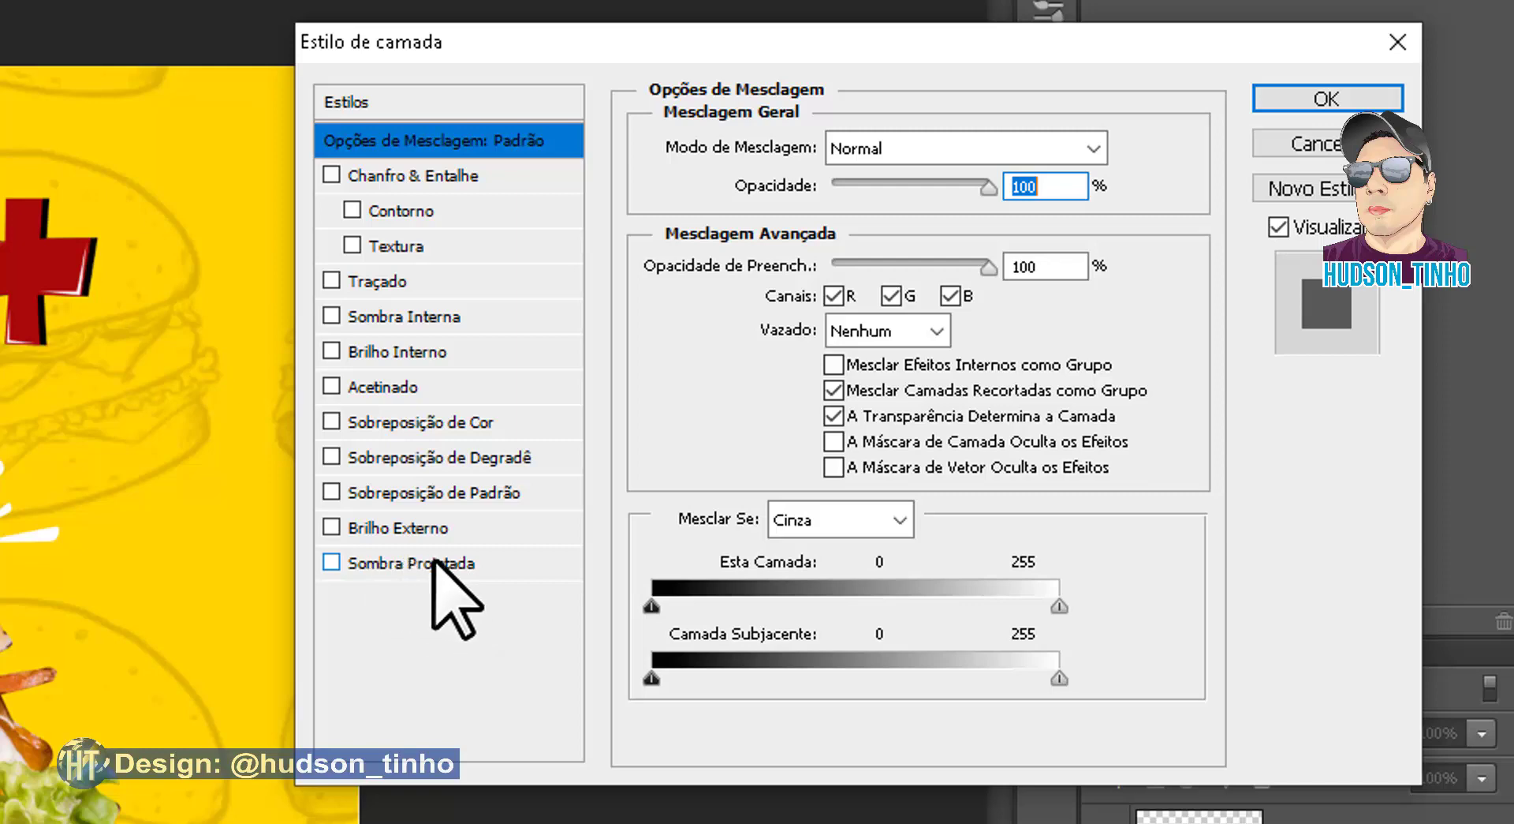
{"action": "left_click", "coordinate": [406, 561]}
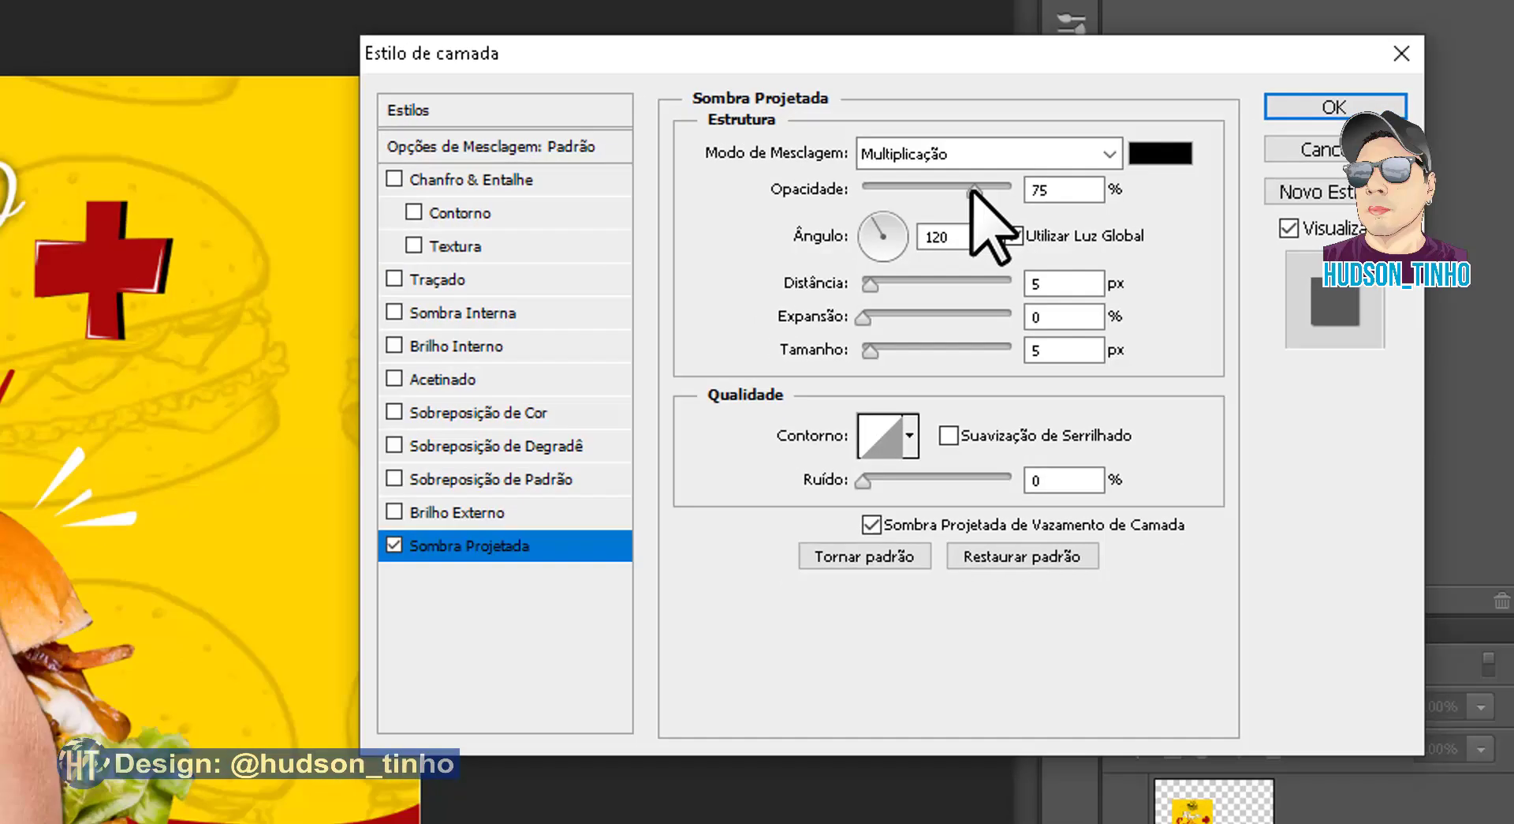
{"action": "left_click_drag", "start_coordinate": [974, 188], "coordinate": [1014, 188]}
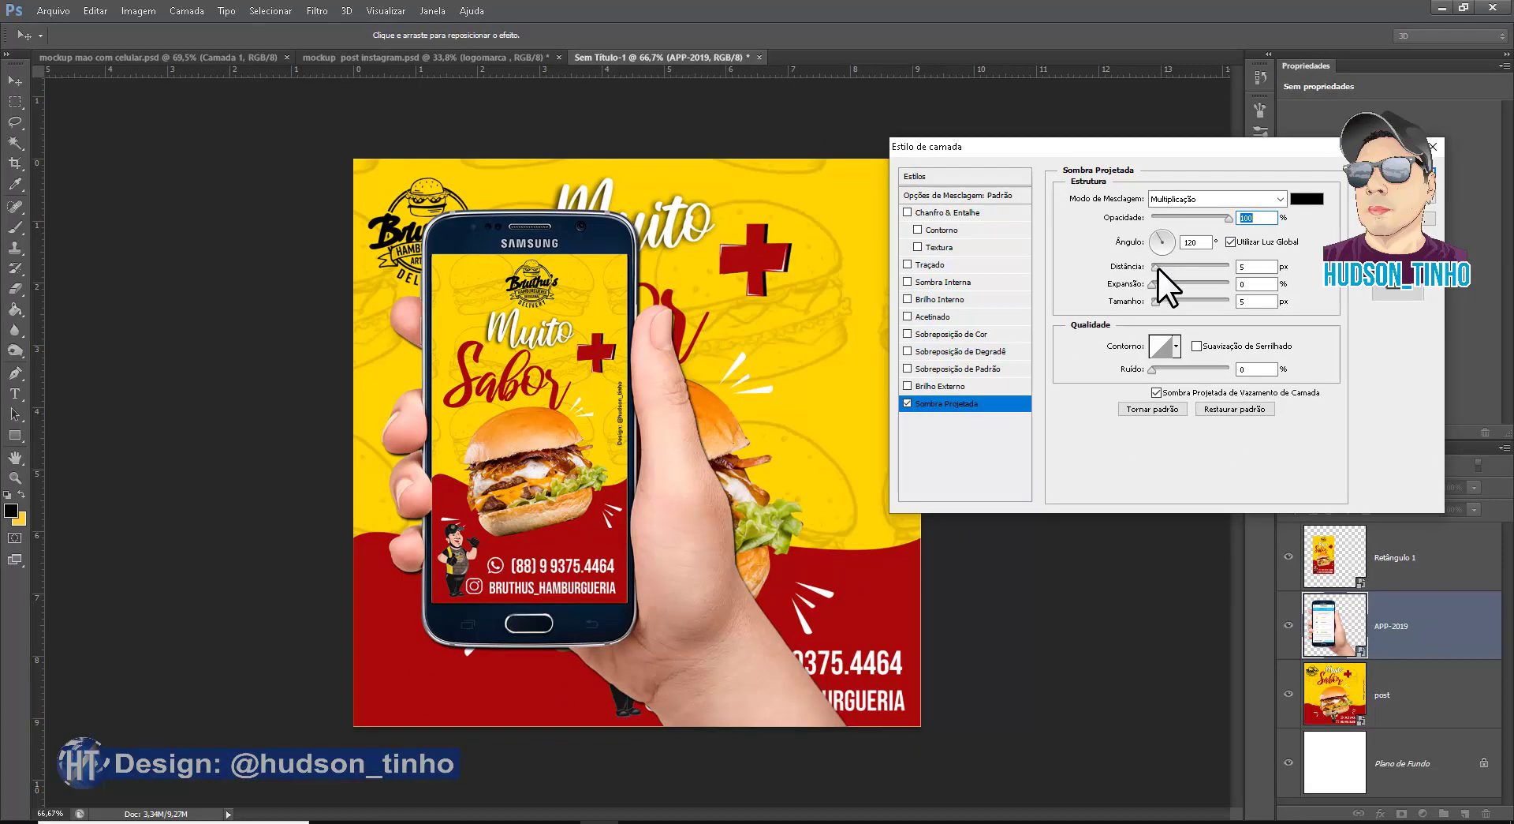
{"action": "left_click_drag", "start_coordinate": [1156, 268], "coordinate": [1179, 269]}
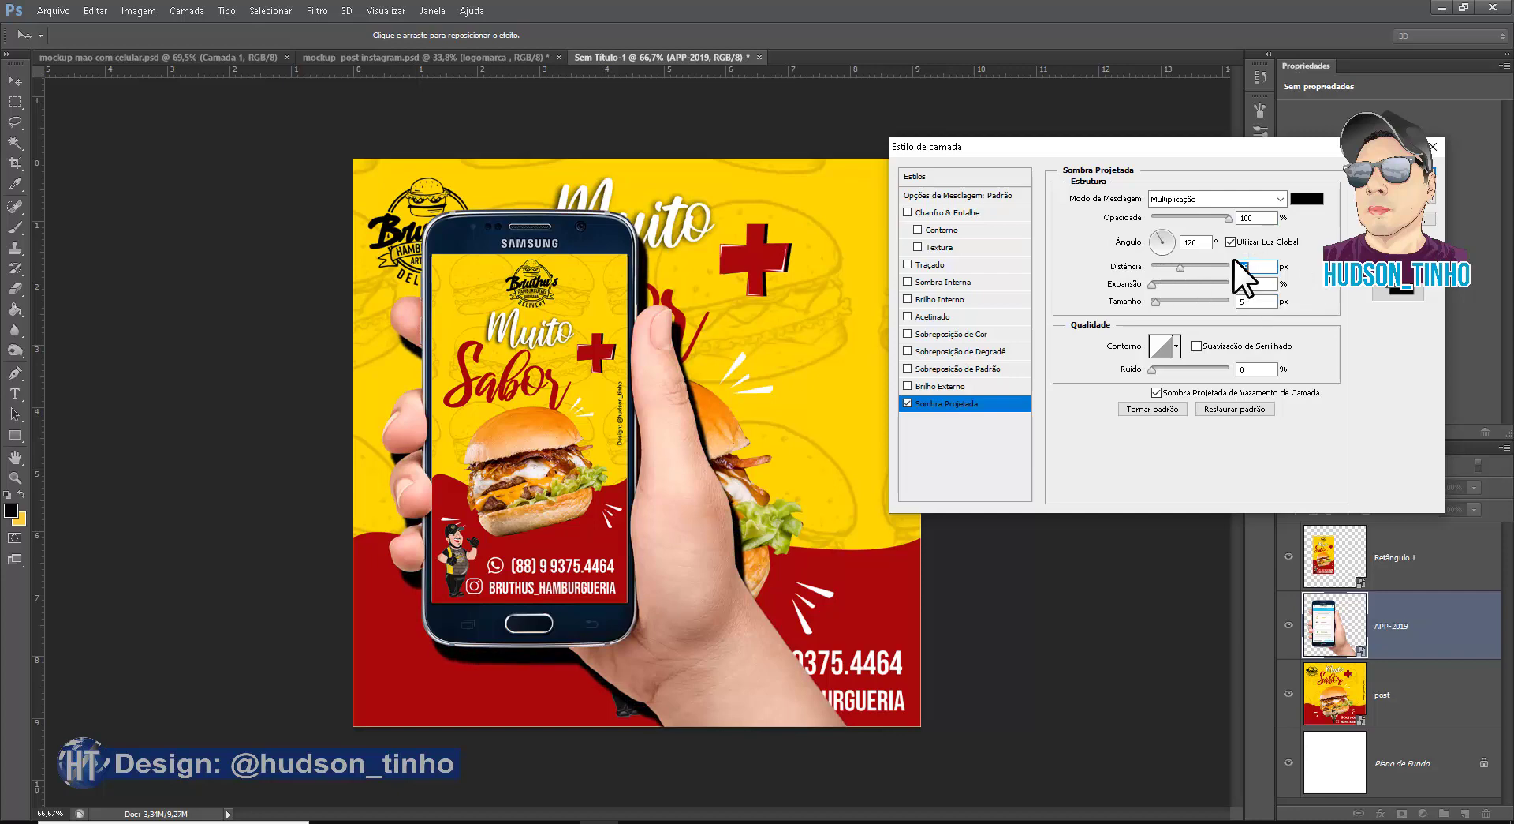
{"action": "left_click_drag", "start_coordinate": [1155, 299], "coordinate": [1175, 299]}
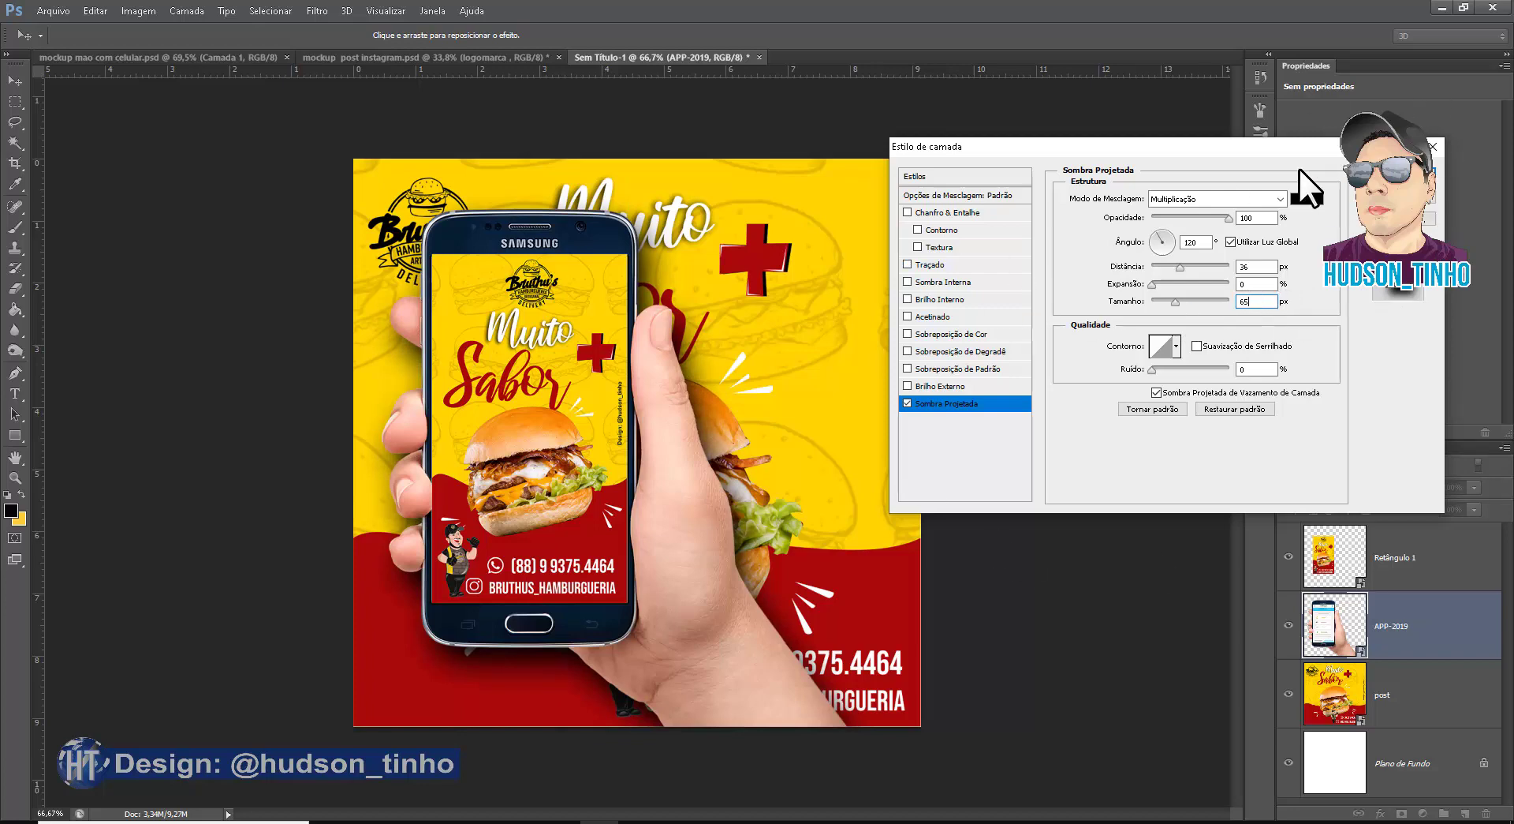
{"action": "key", "text": "Return"}
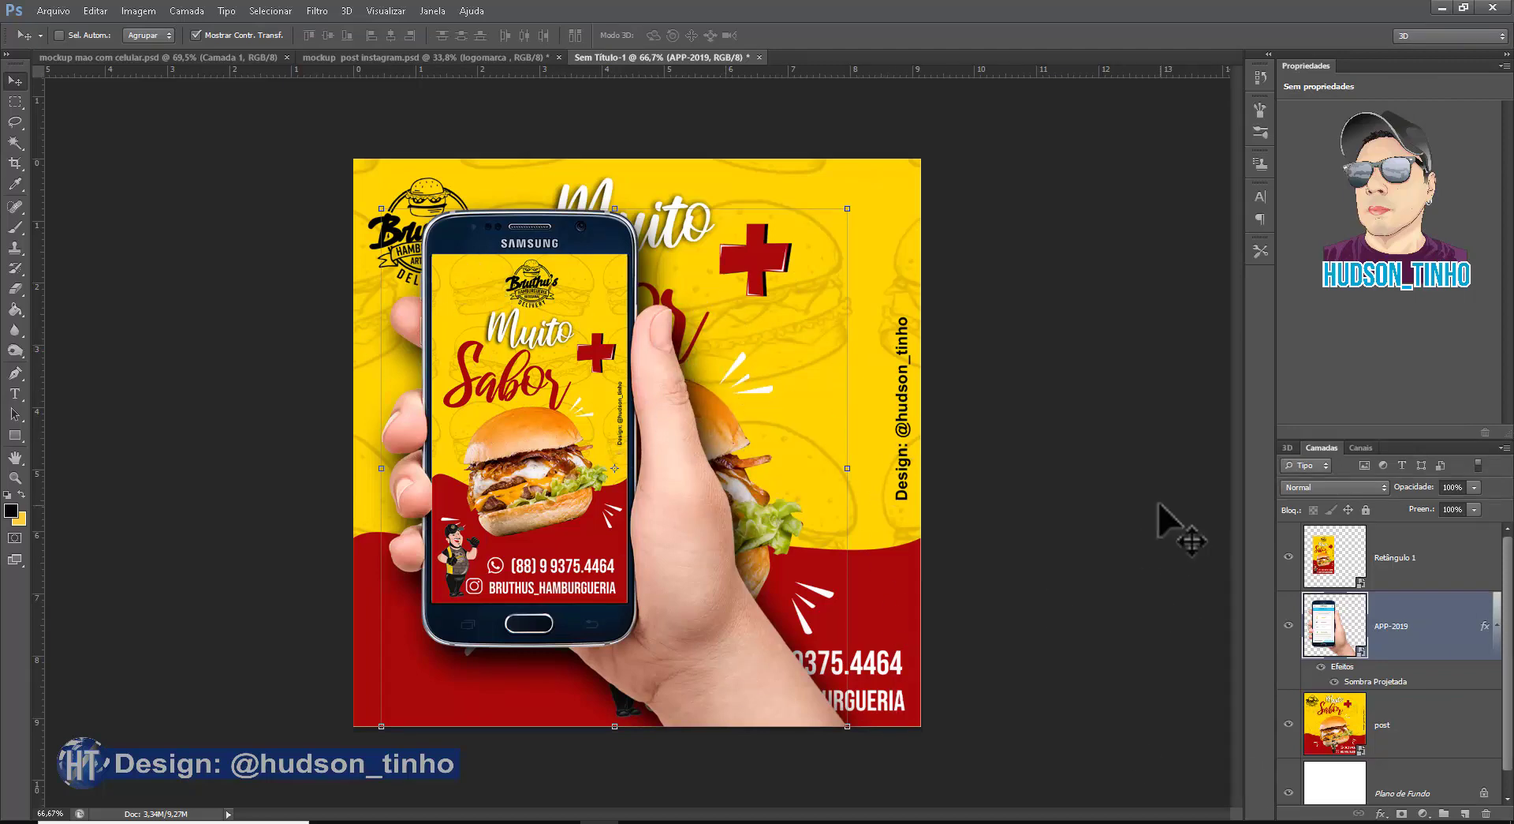
Rename the Retângulo 1 phone-screen layer to 'mockup'.
{"action": "left_click", "coordinate": [1388, 565]}
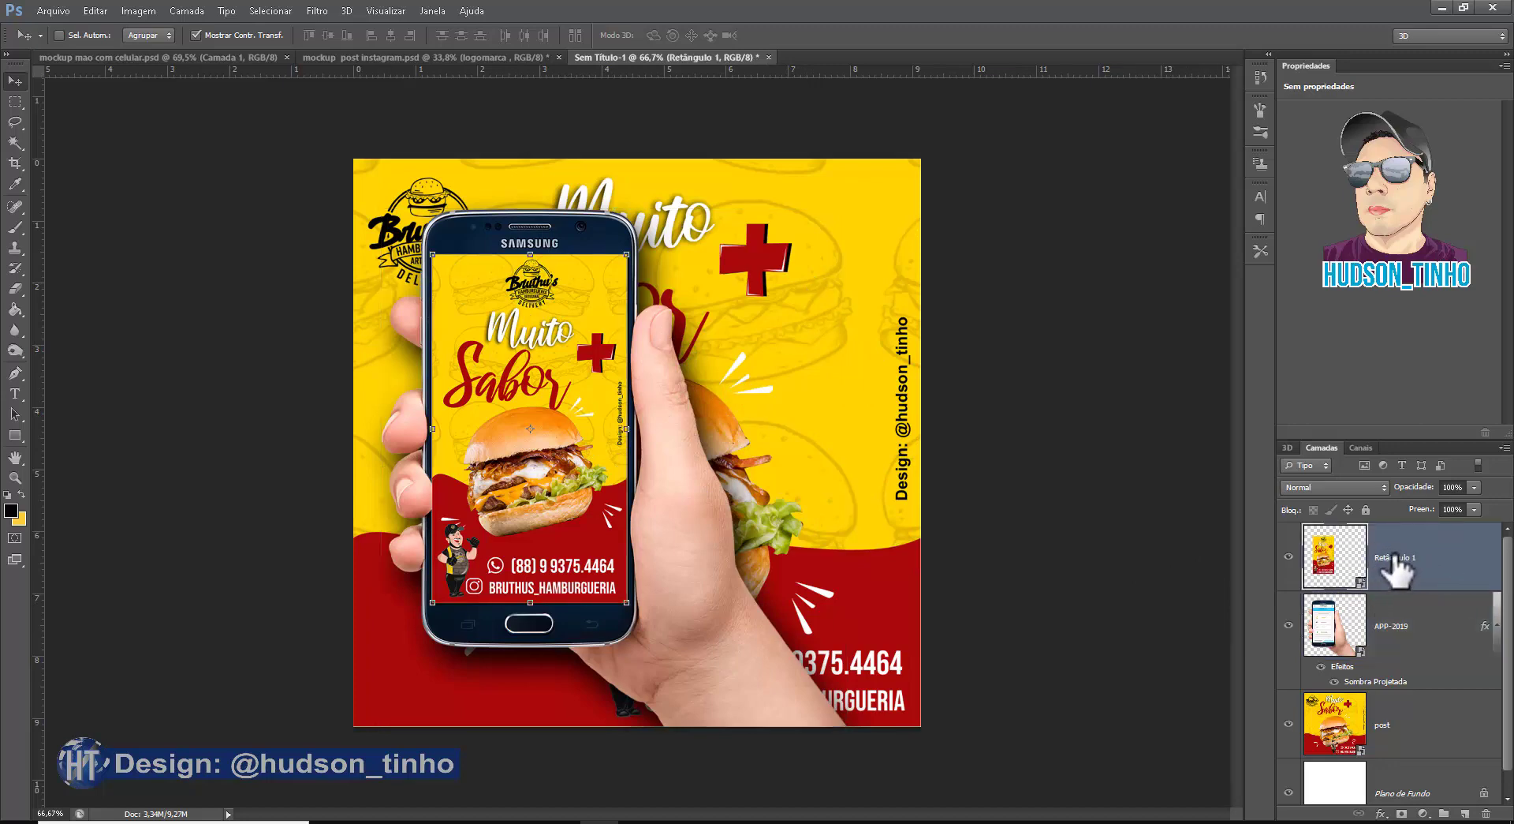
{"action": "double_click", "coordinate": [1396, 557]}
{"action": "type", "text": "mockup"}
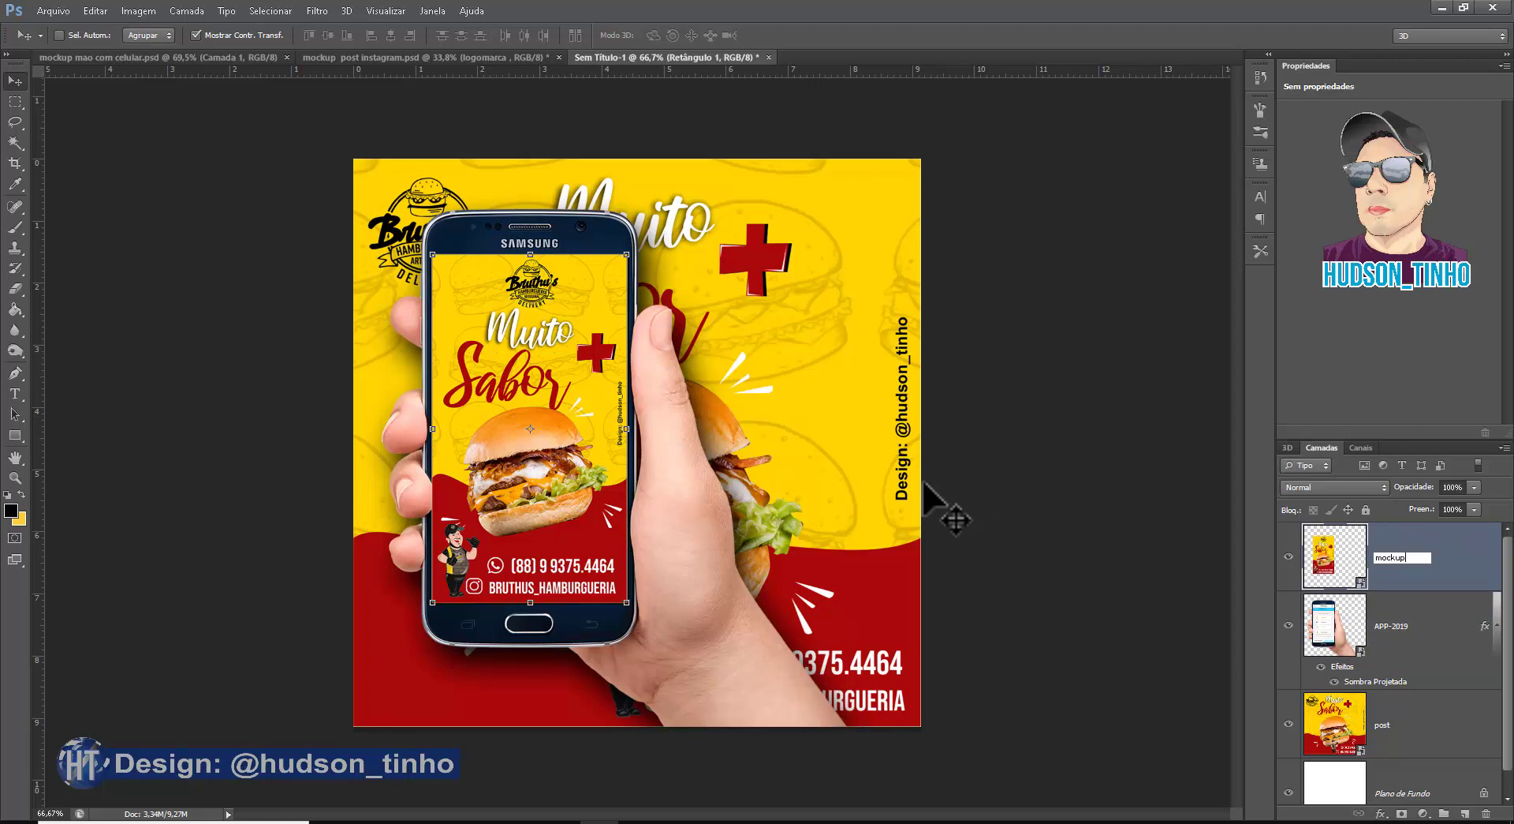
{"action": "left_click", "coordinate": [1439, 556]}
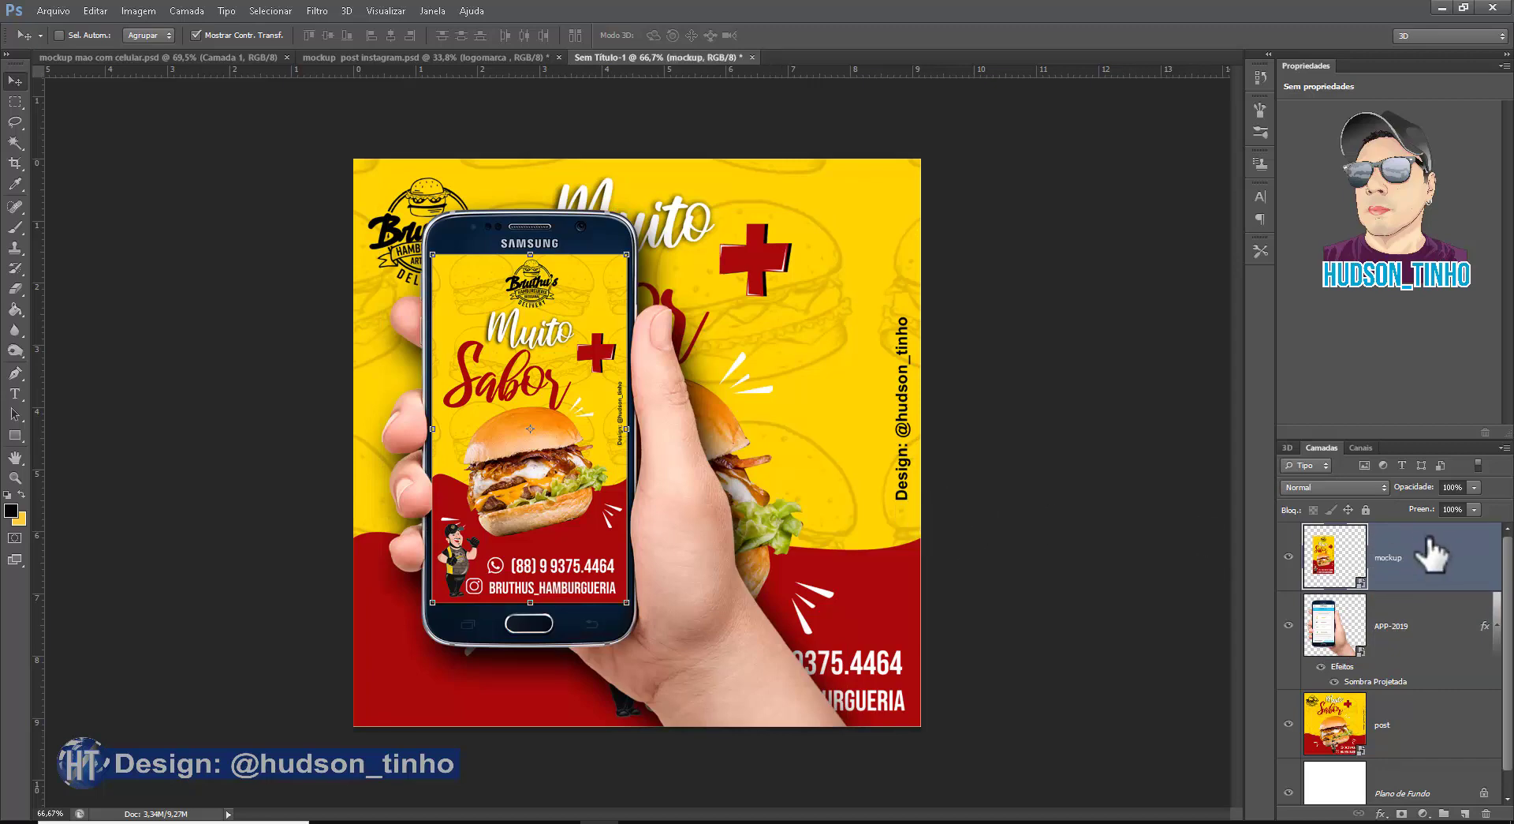
Open the mockup layer's smart object and hide the histories artwork layer.
{"action": "double_click", "coordinate": [1328, 561]}
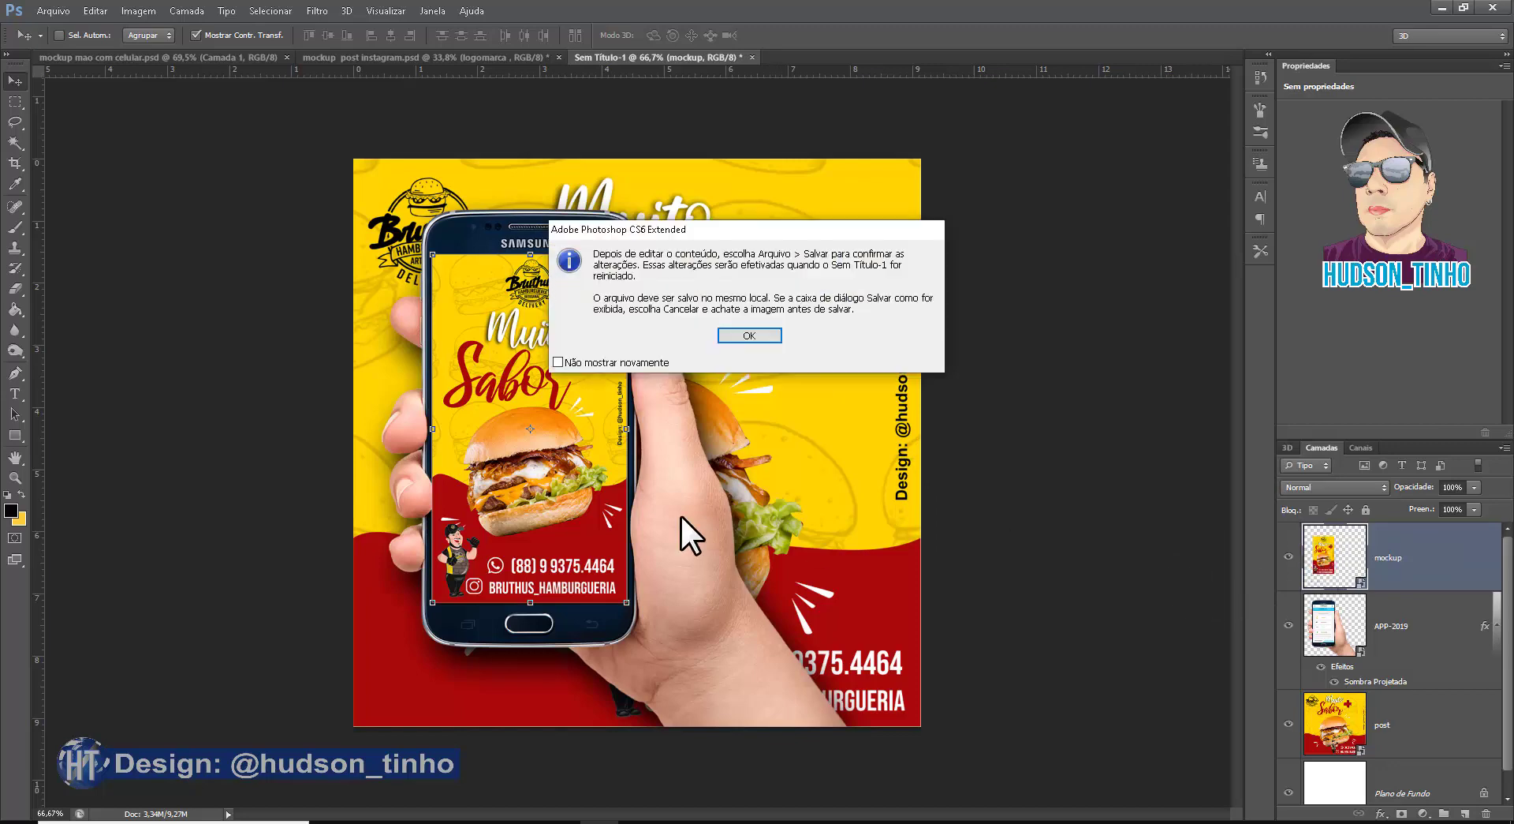
{"action": "left_click", "coordinate": [768, 339]}
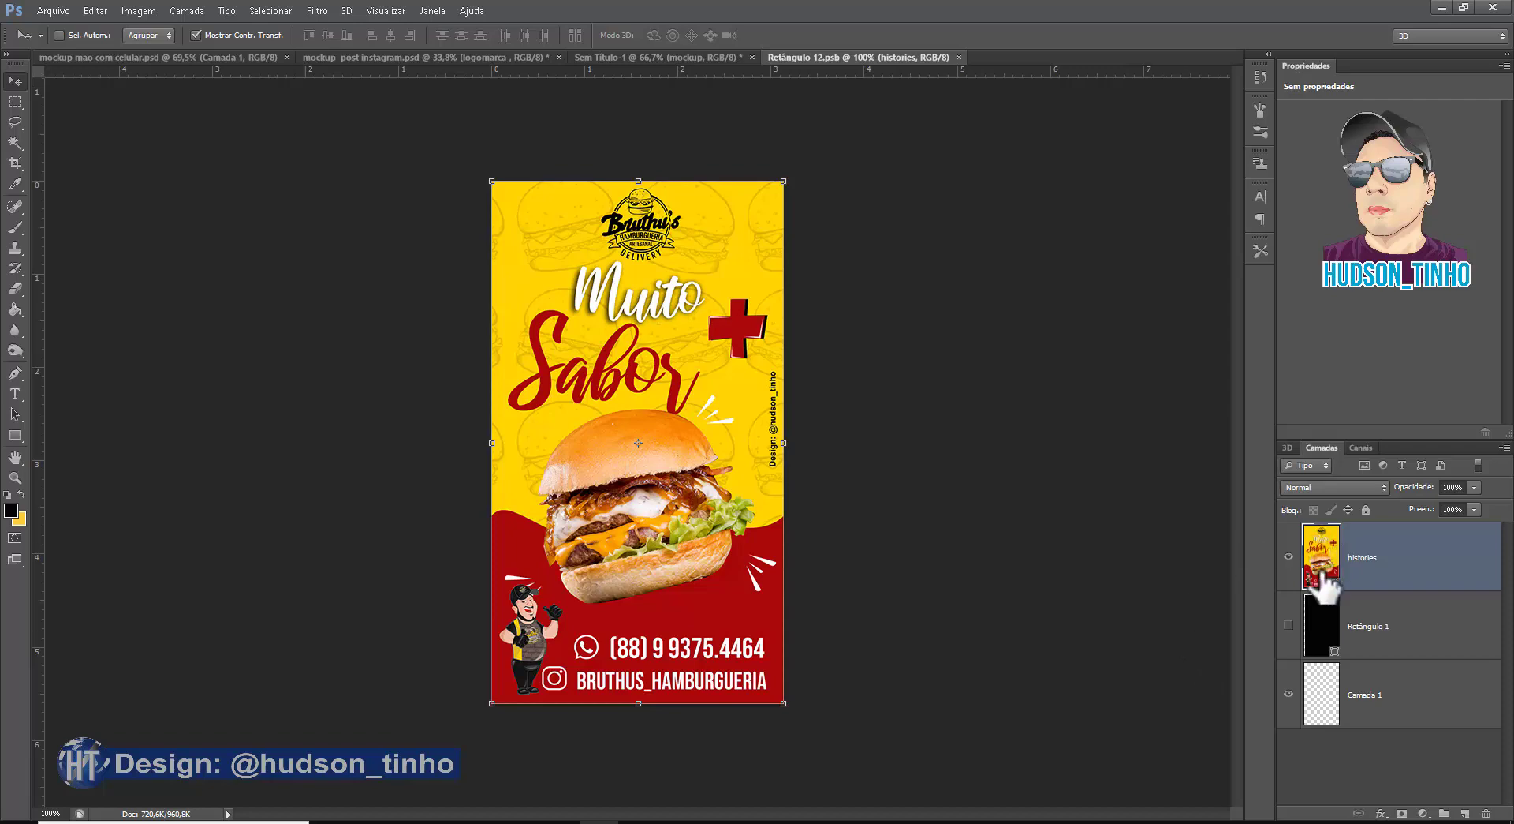
{"action": "left_click", "coordinate": [1289, 556]}
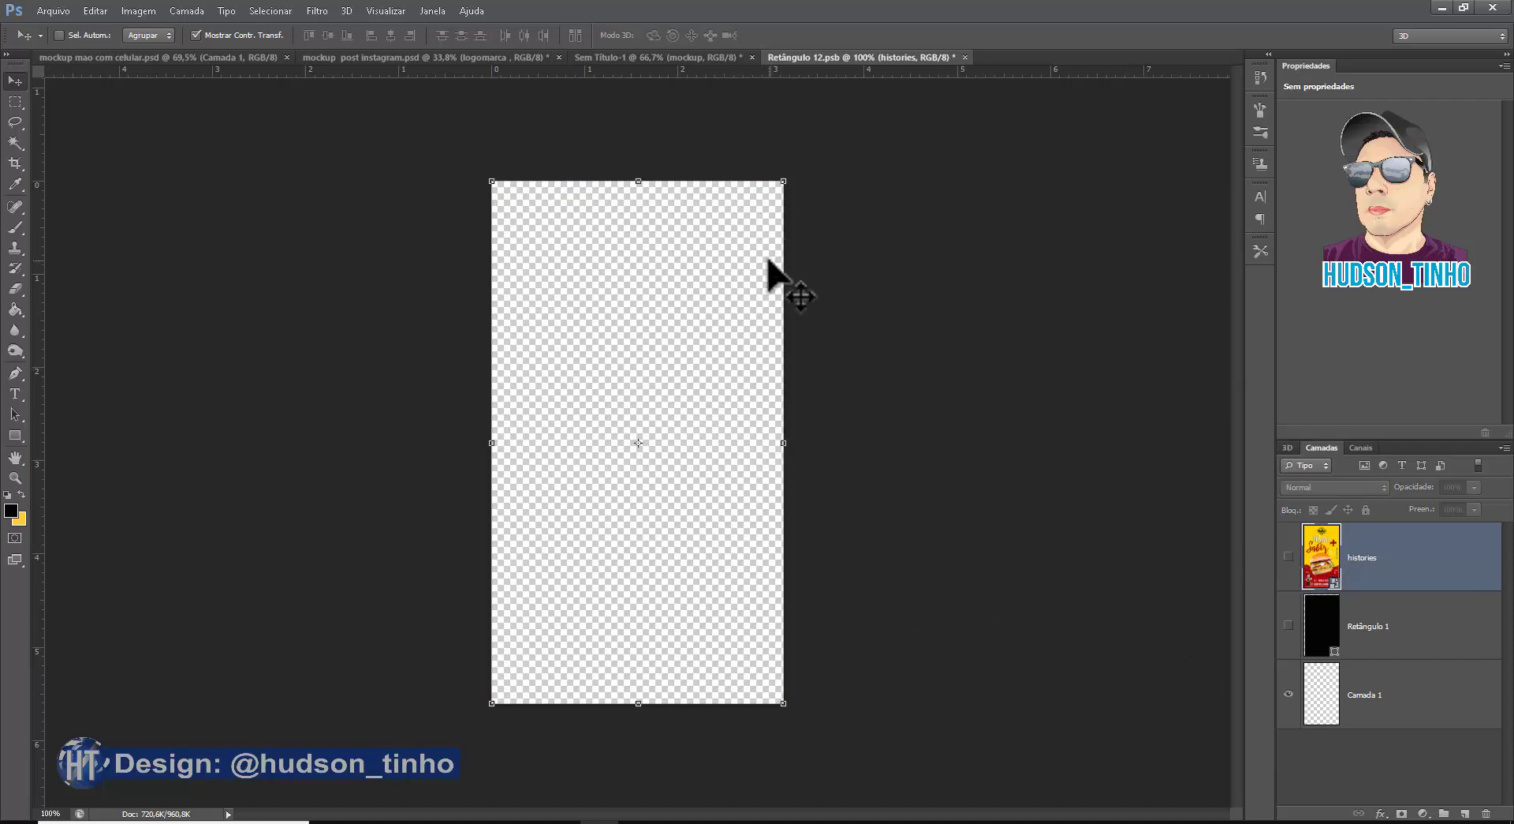
Place the Bruthu's logo PNG into the smart object and close its document.
{"action": "left_click", "coordinate": [41, 9]}
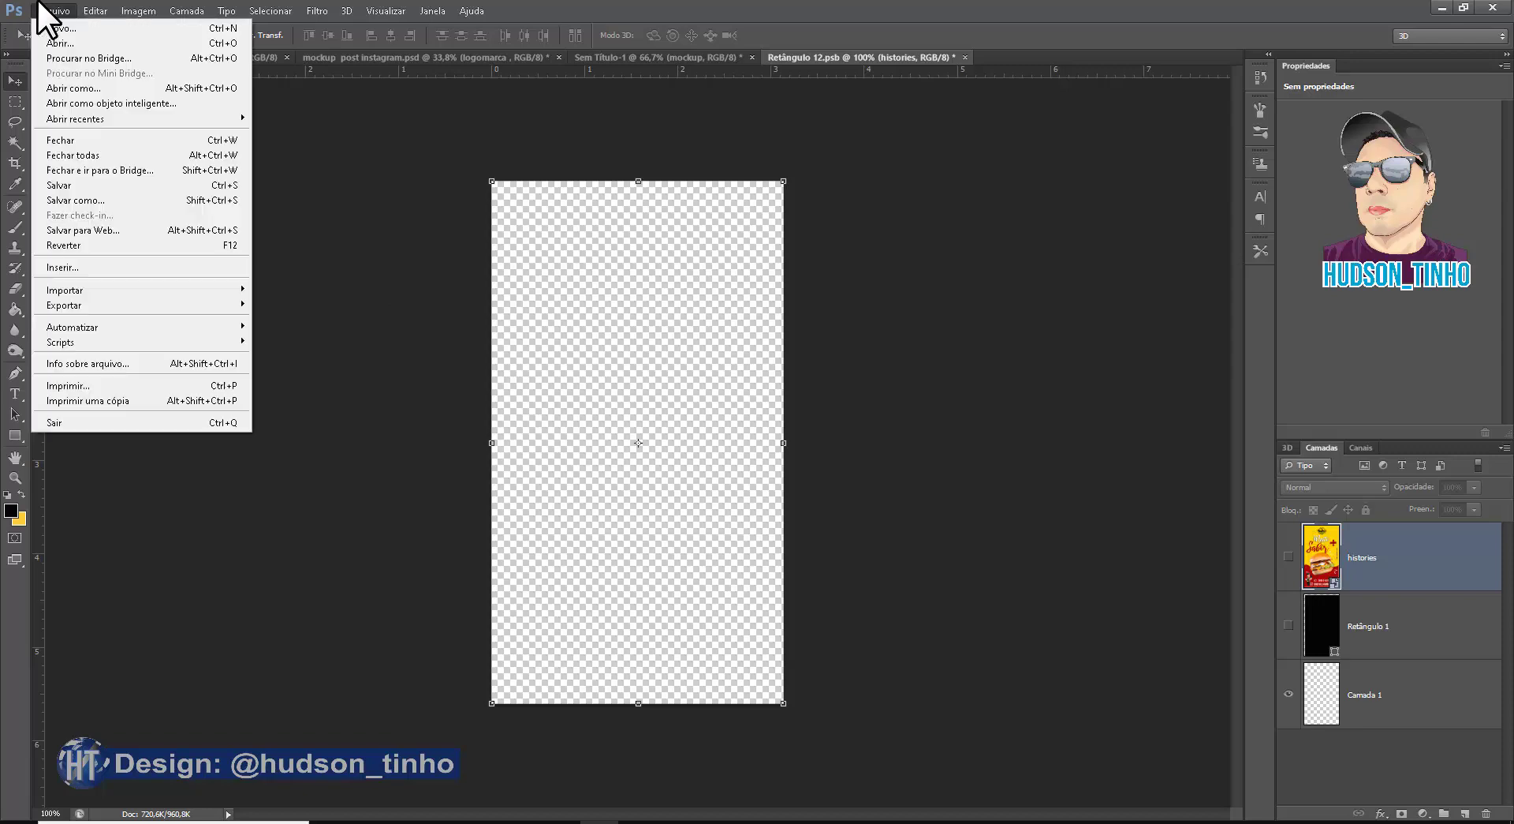
{"action": "left_click", "coordinate": [95, 269]}
{"action": "left_click_drag", "start_coordinate": [1018, 254], "coordinate": [1021, 385]}
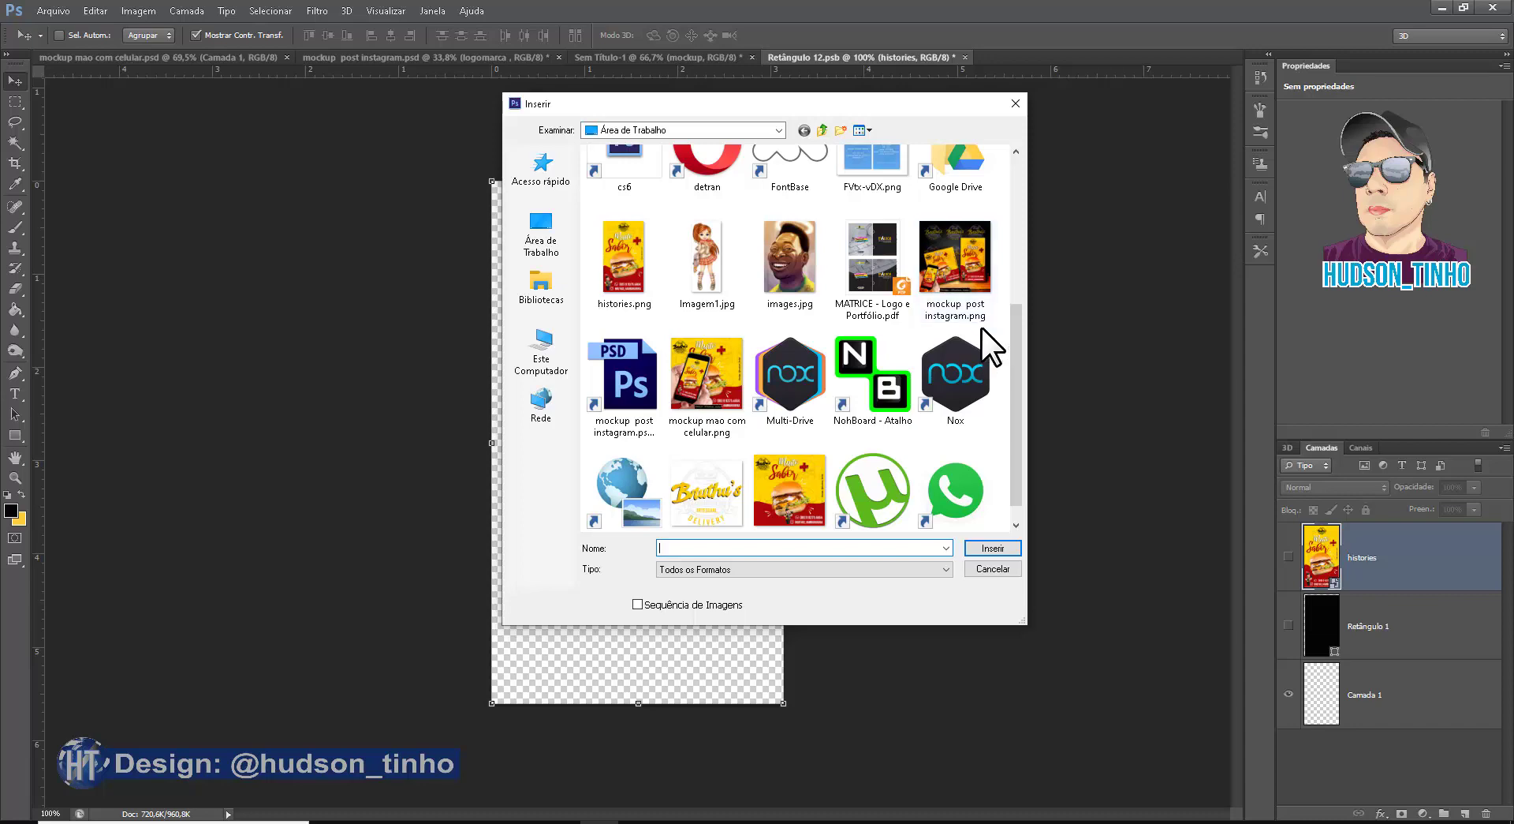
{"action": "left_click", "coordinate": [706, 497]}
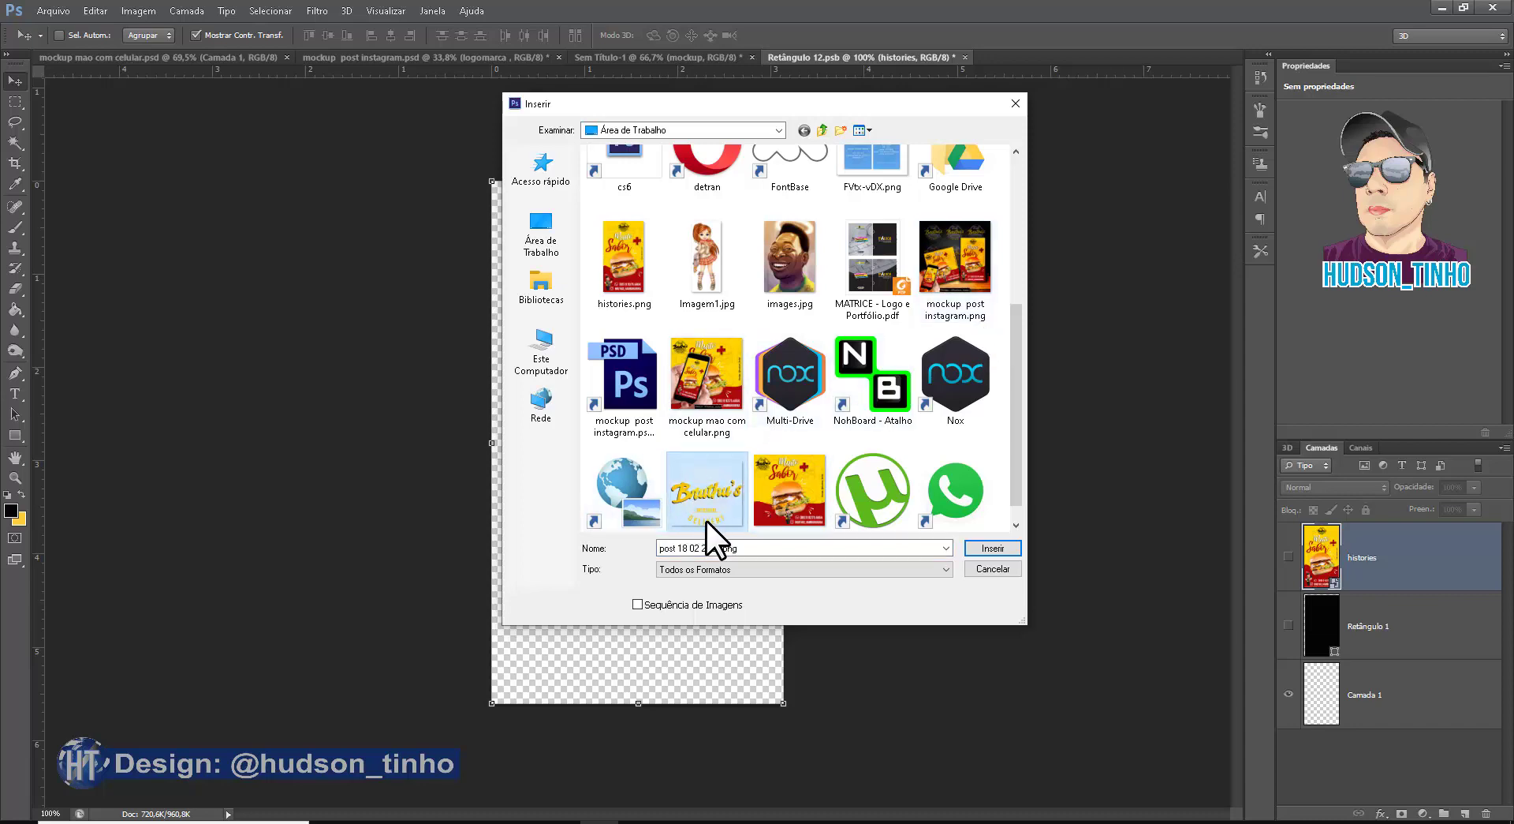
{"action": "left_click", "coordinate": [984, 547]}
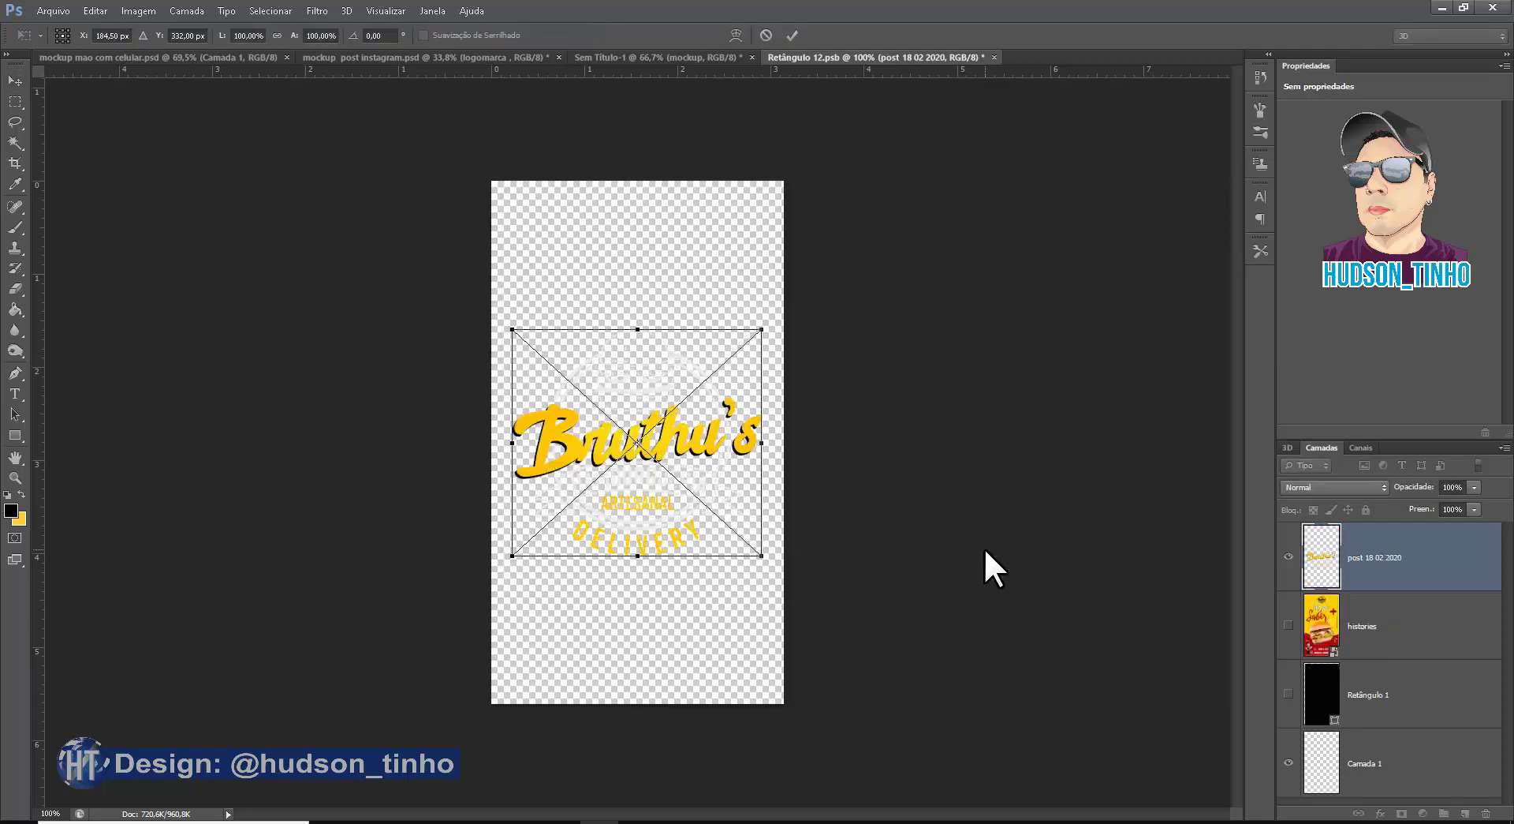
{"action": "left_click", "coordinate": [793, 36]}
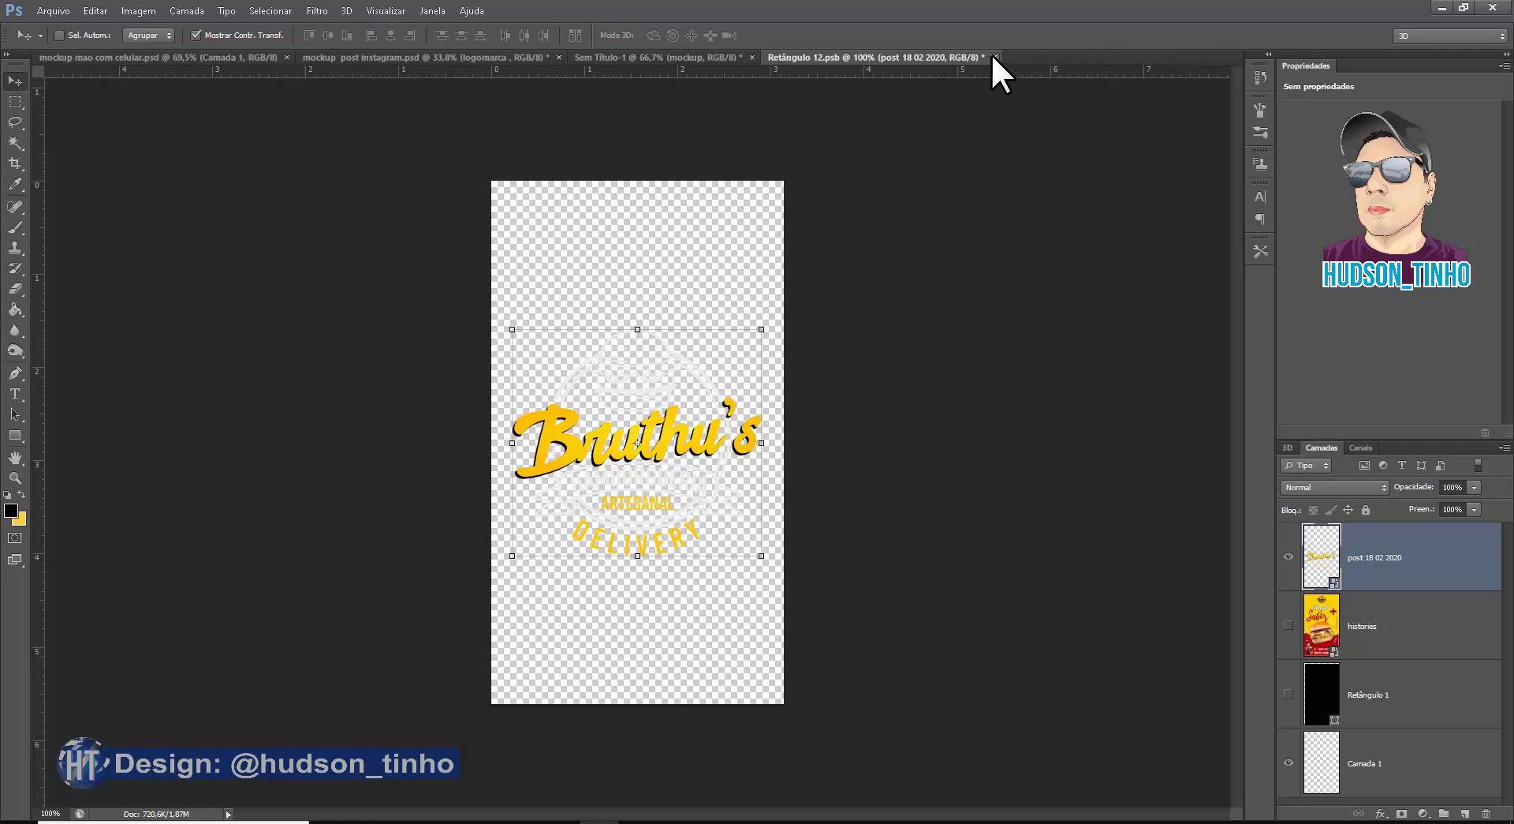
{"action": "left_click", "coordinate": [994, 56]}
Save the logo into the mockup, reopen the smart object and show the black Retângulo 1 background.
{"action": "left_click", "coordinate": [630, 294]}
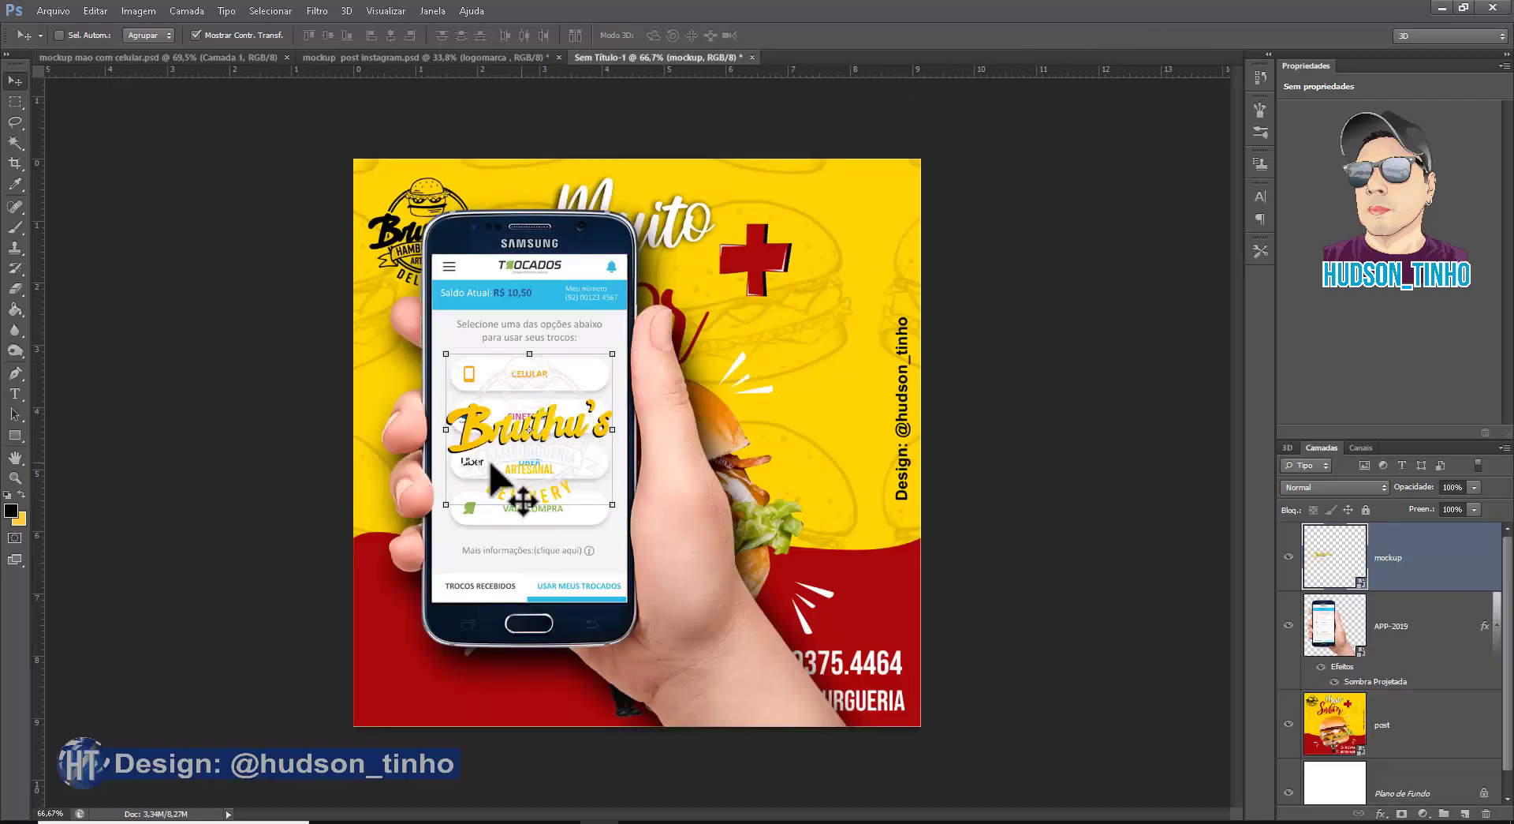
{"action": "double_click", "coordinate": [1335, 556]}
{"action": "left_click", "coordinate": [747, 337]}
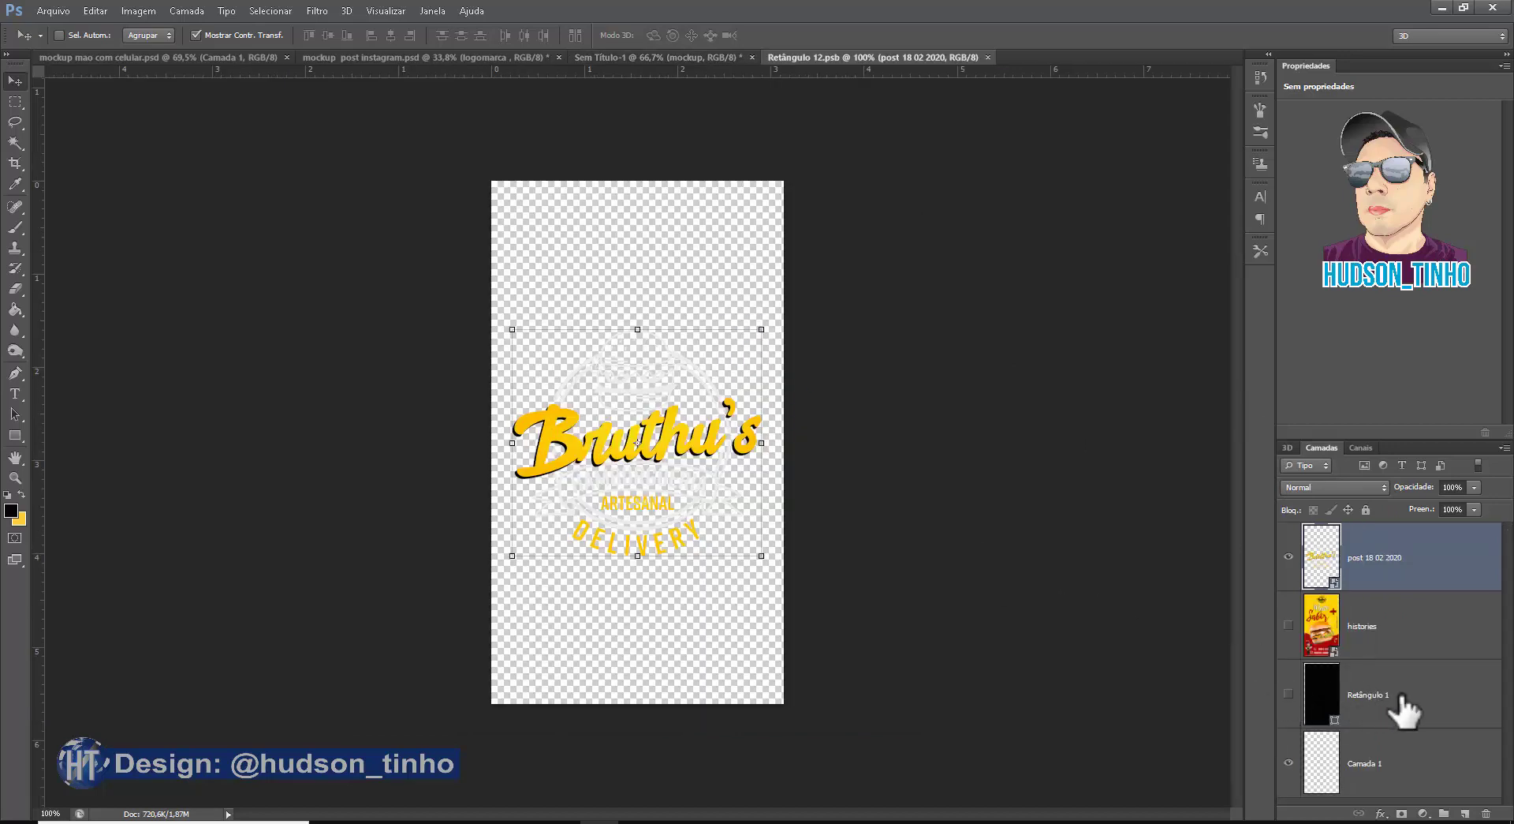
{"action": "left_click", "coordinate": [1289, 694]}
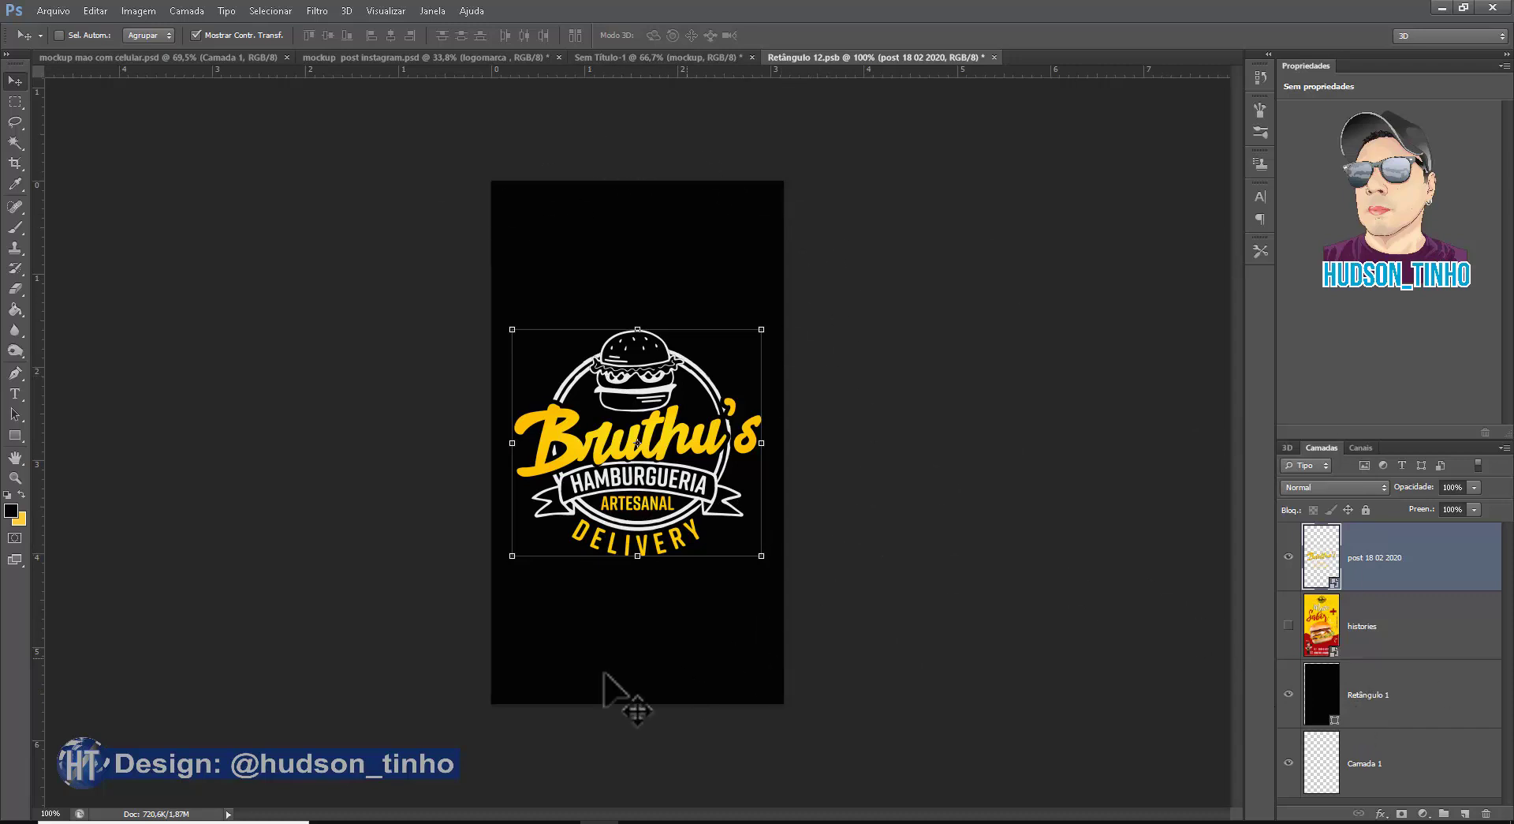
Save and close the smart object again, then check the hand-with-phone mockup document.
{"action": "left_click", "coordinate": [994, 57]}
{"action": "left_click", "coordinate": [640, 294]}
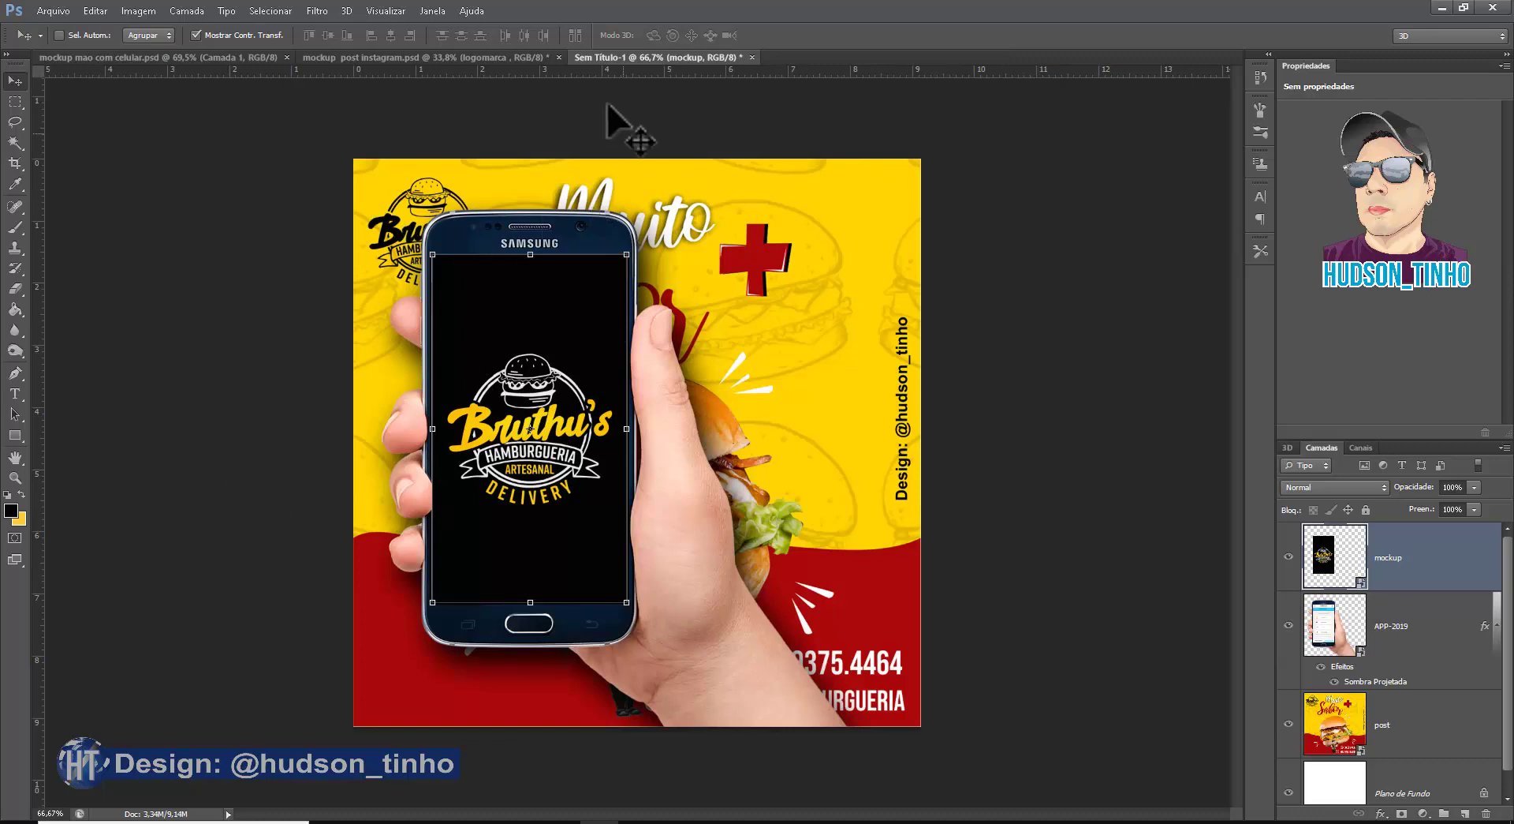
{"action": "left_click", "coordinate": [205, 59]}
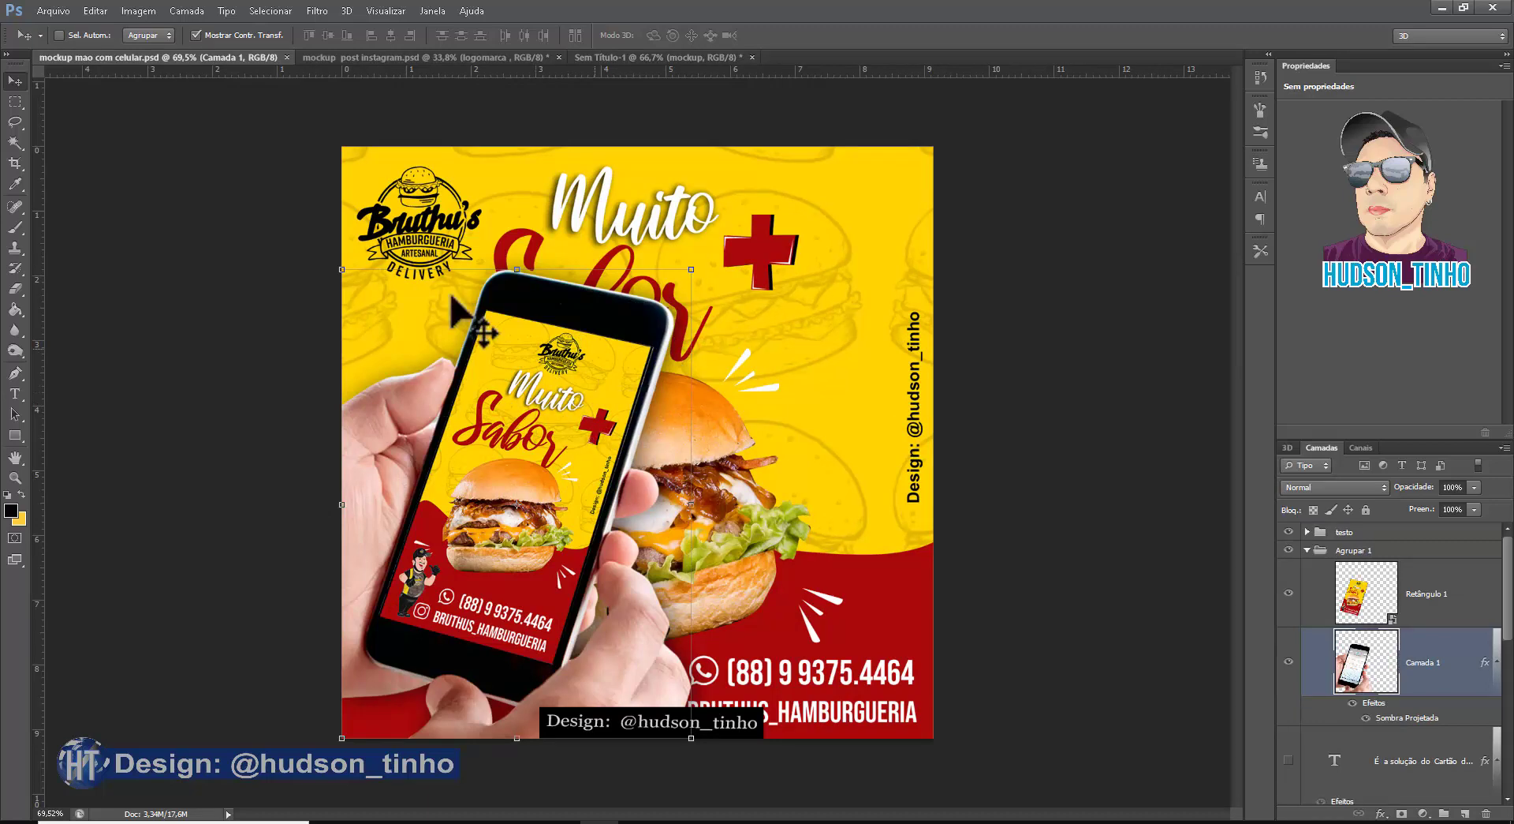
{"action": "left_click", "coordinate": [620, 54]}
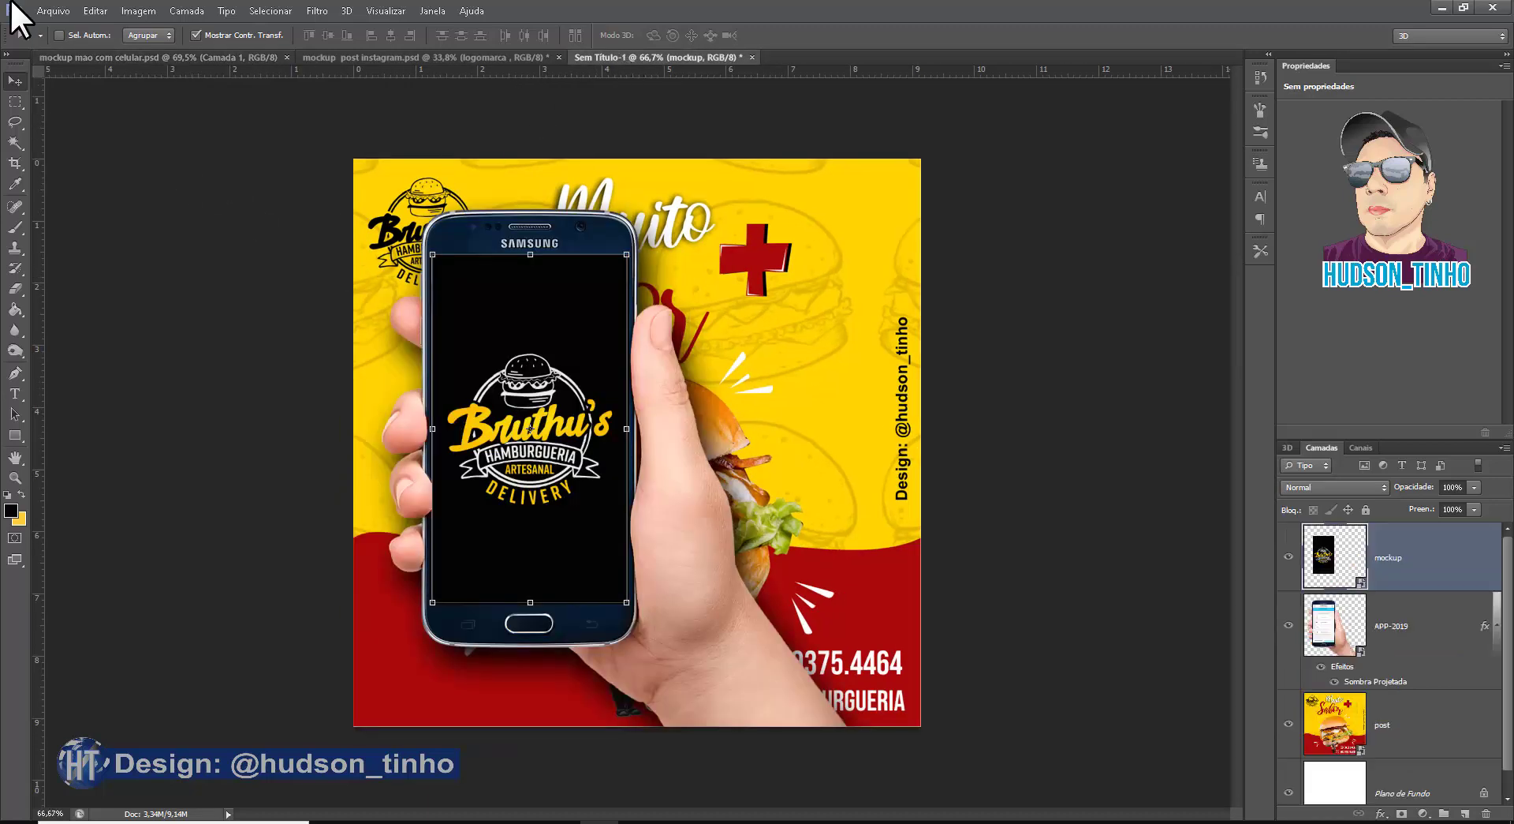
Create a new 1080×1080 px, 300 ppi RGB document.
{"action": "left_click", "coordinate": [38, 5]}
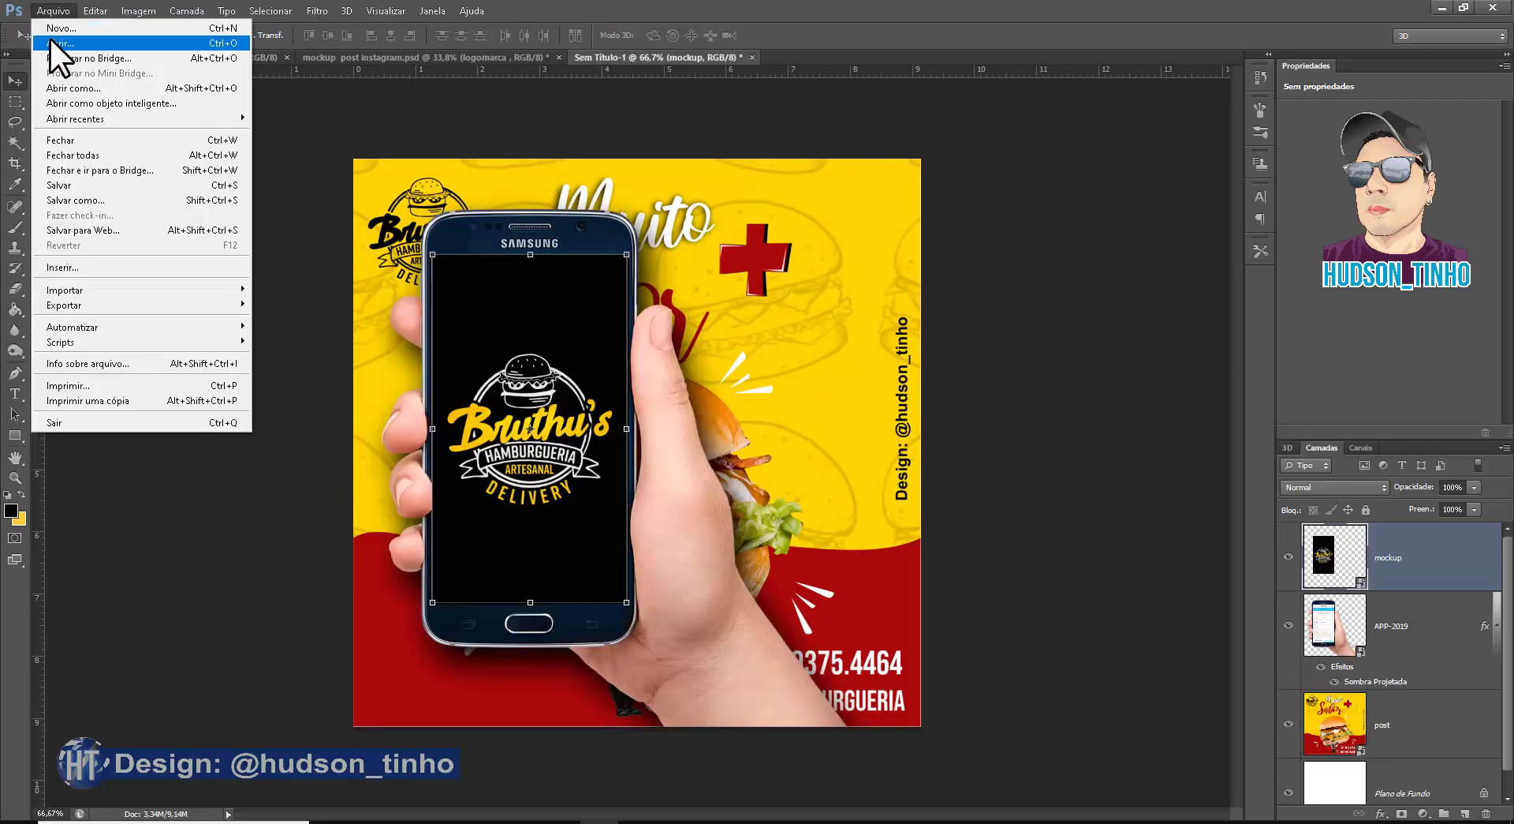
{"action": "key", "text": "Escape"}
{"action": "key", "text": "ctrl+n"}
{"action": "left_click", "coordinate": [683, 421]}
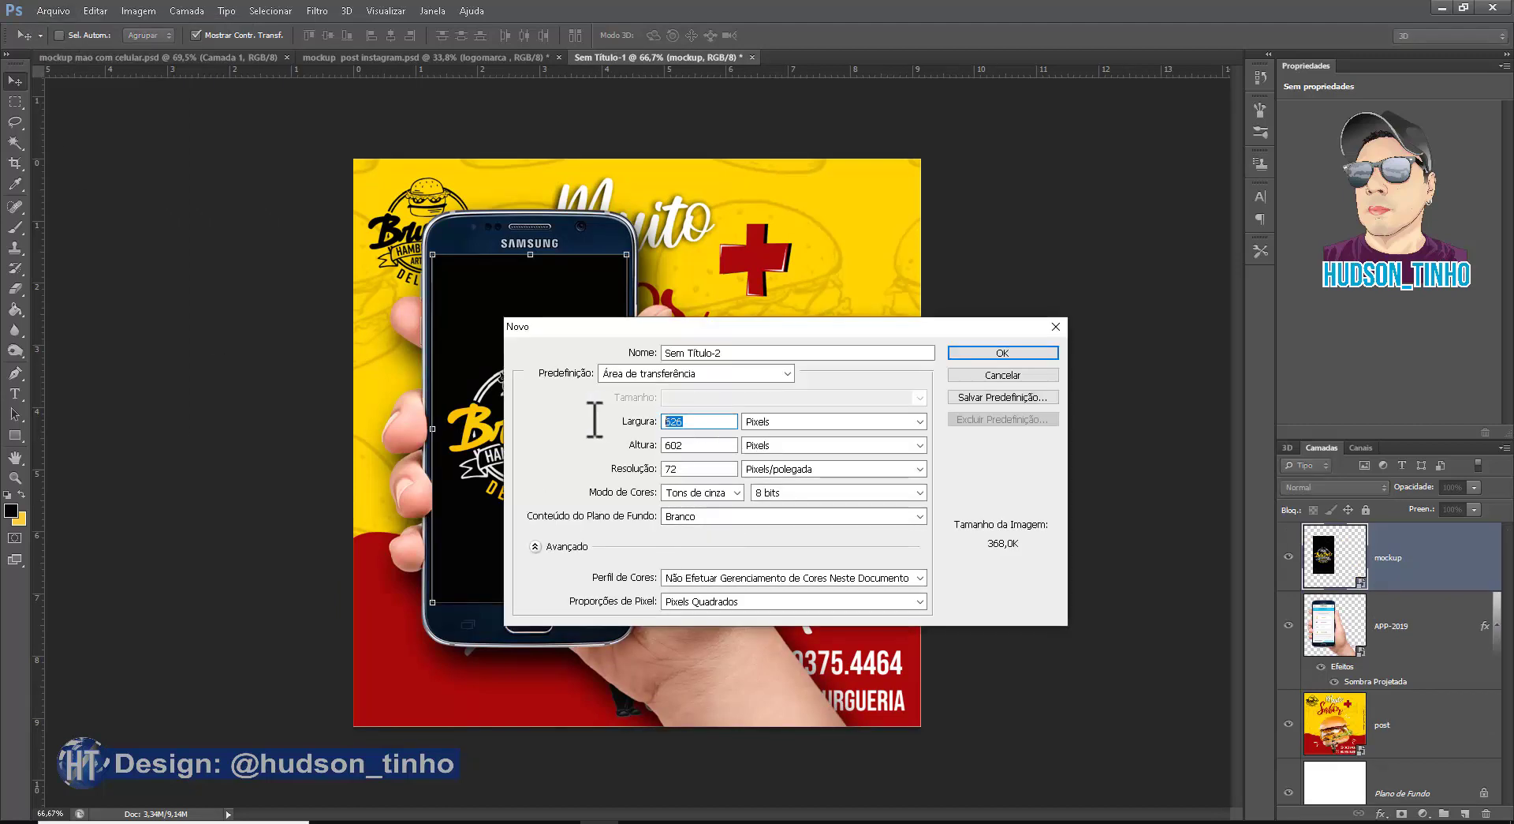
{"action": "type", "text": "080"}
{"action": "double_click", "coordinate": [689, 445]}
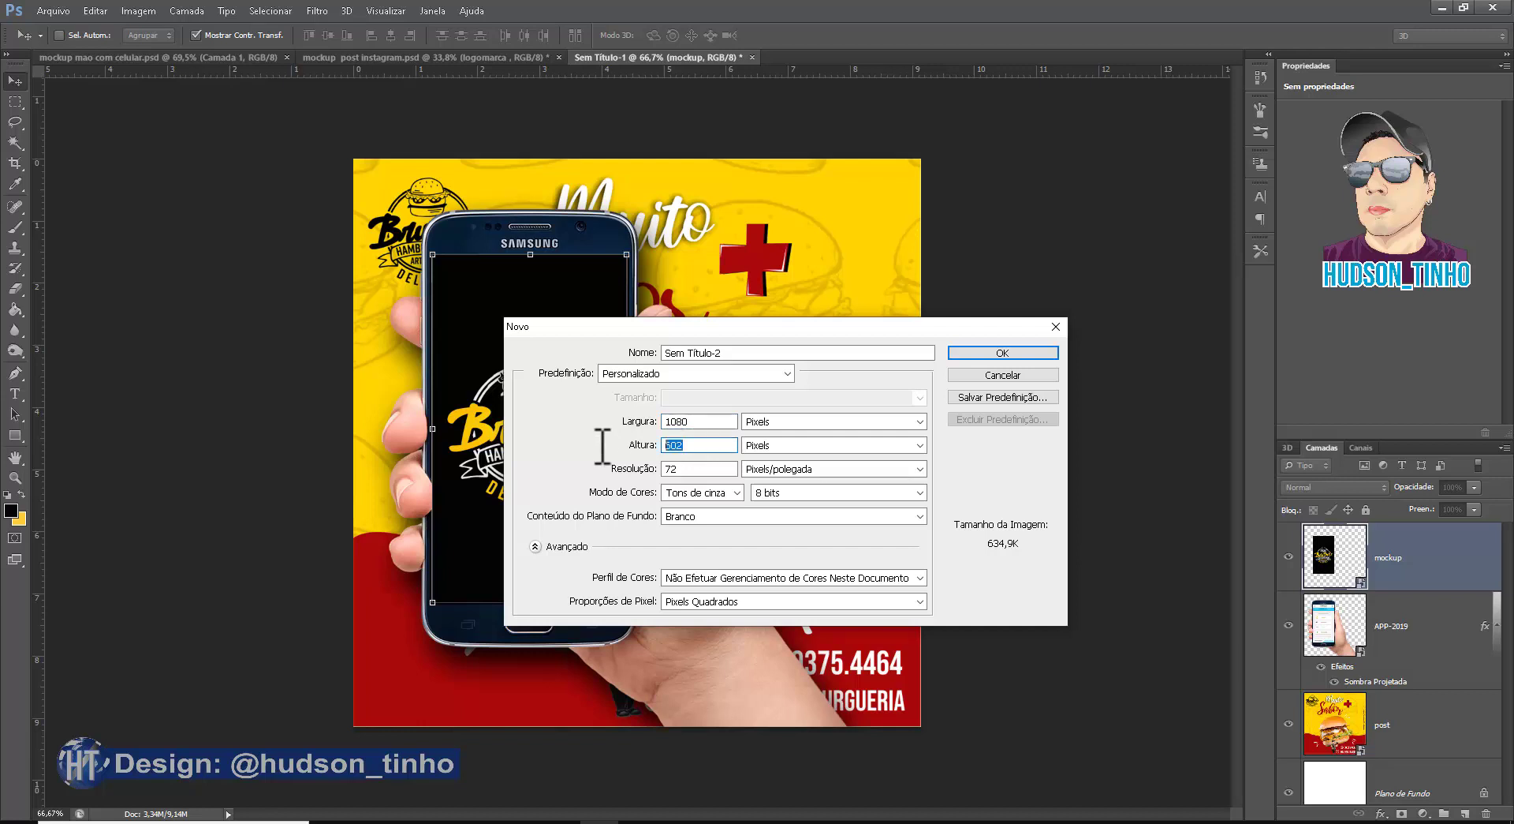
{"action": "type", "text": "1080"}
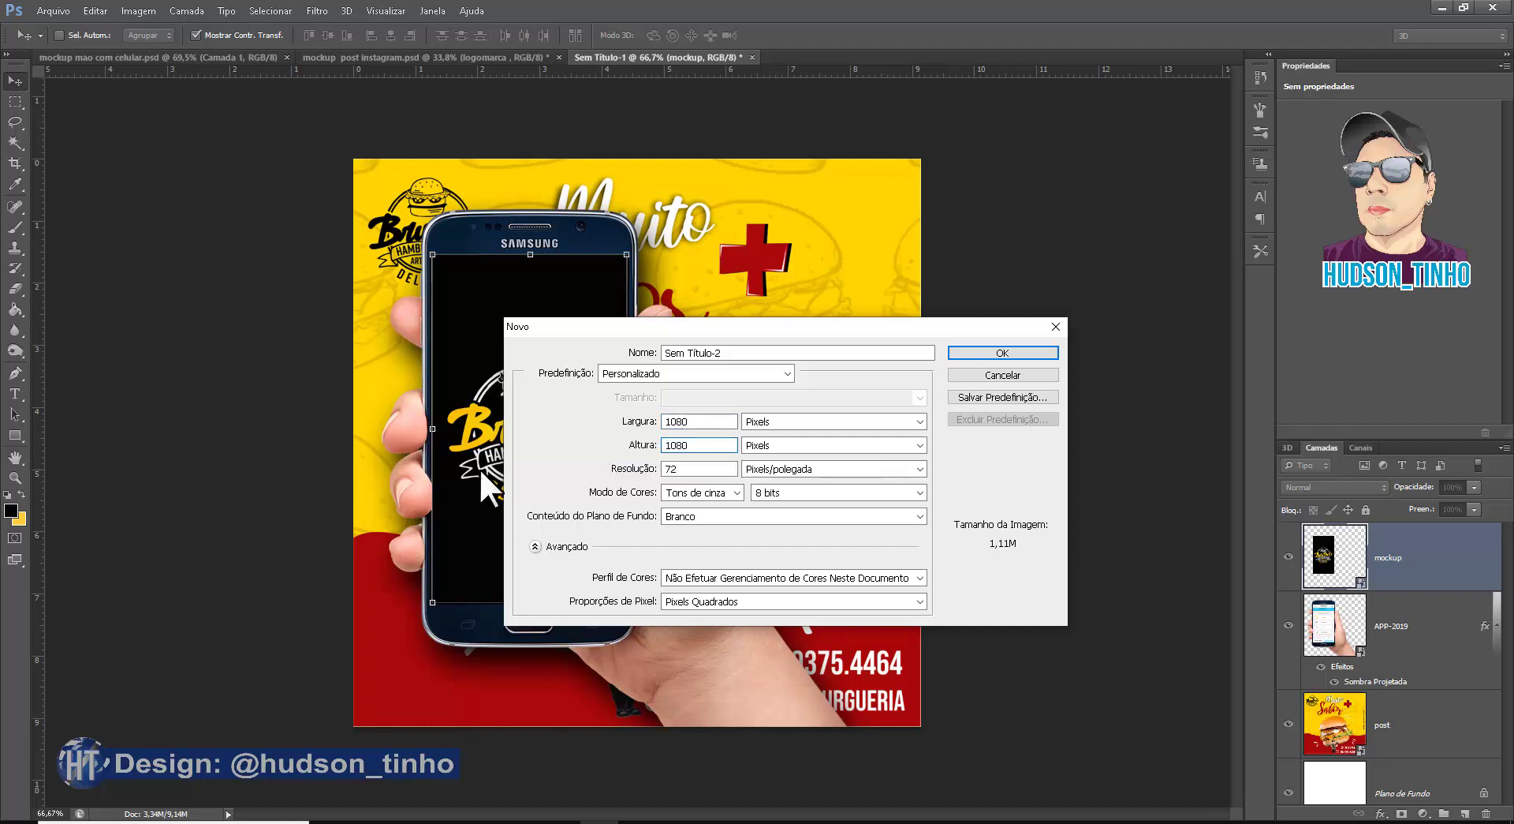
{"action": "double_click", "coordinate": [689, 468]}
{"action": "type", "text": "300"}
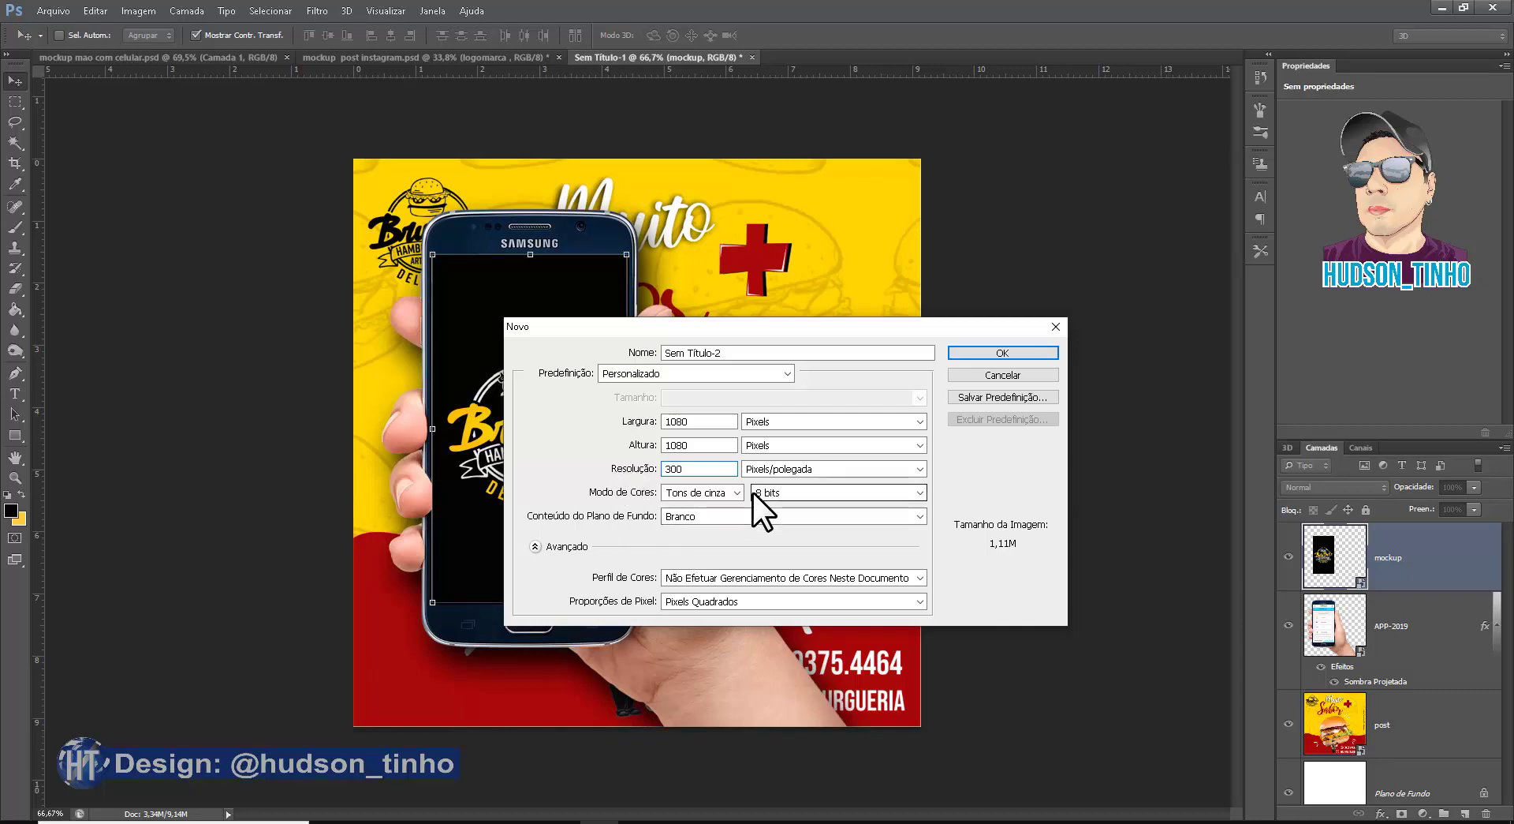
{"action": "left_click", "coordinate": [731, 491]}
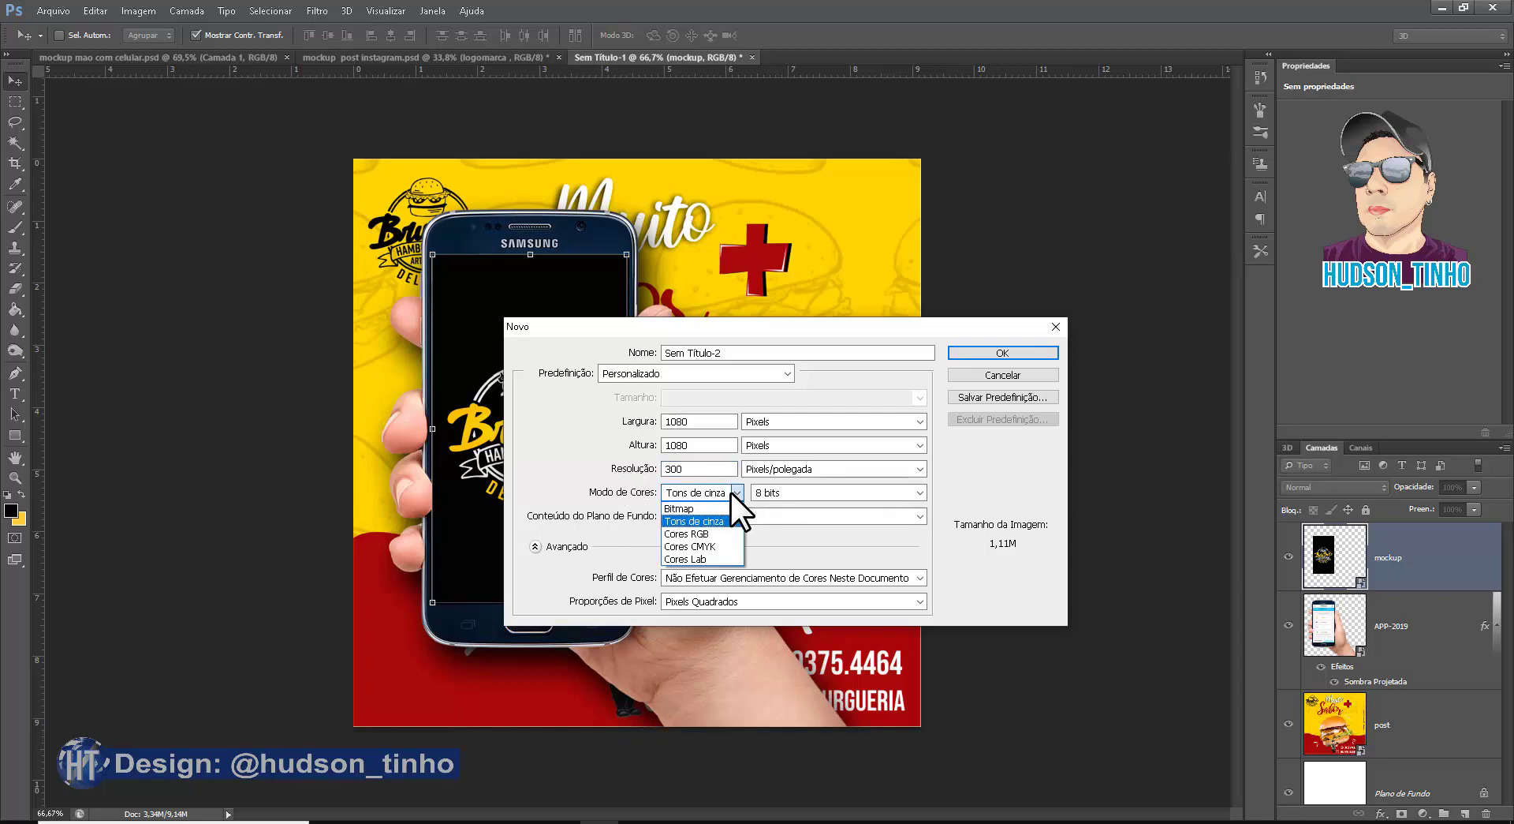
{"action": "left_click", "coordinate": [698, 527]}
{"action": "left_click", "coordinate": [968, 348]}
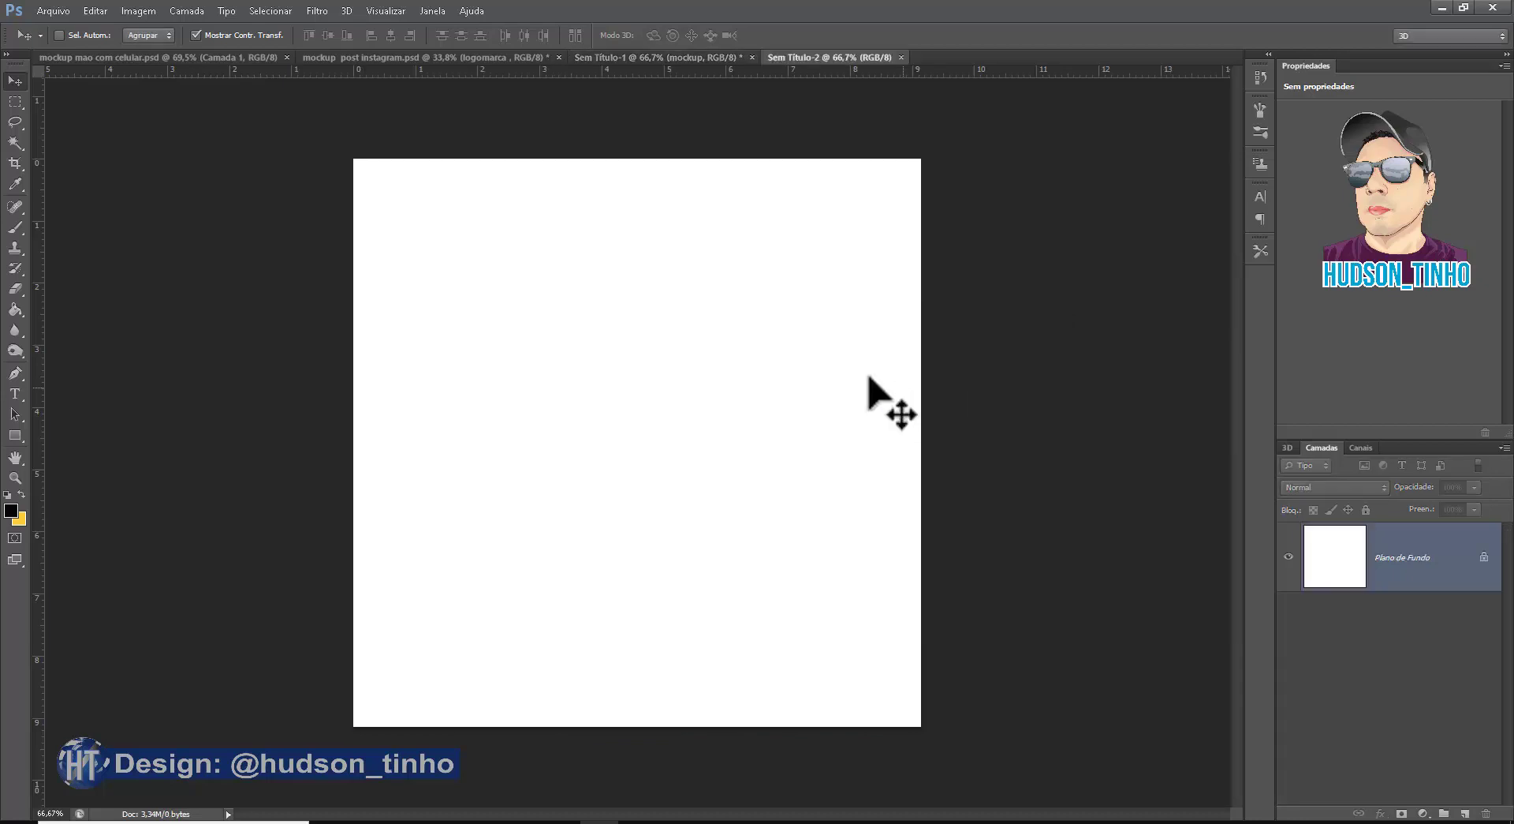
{"action": "left_click", "coordinate": [489, 55]}
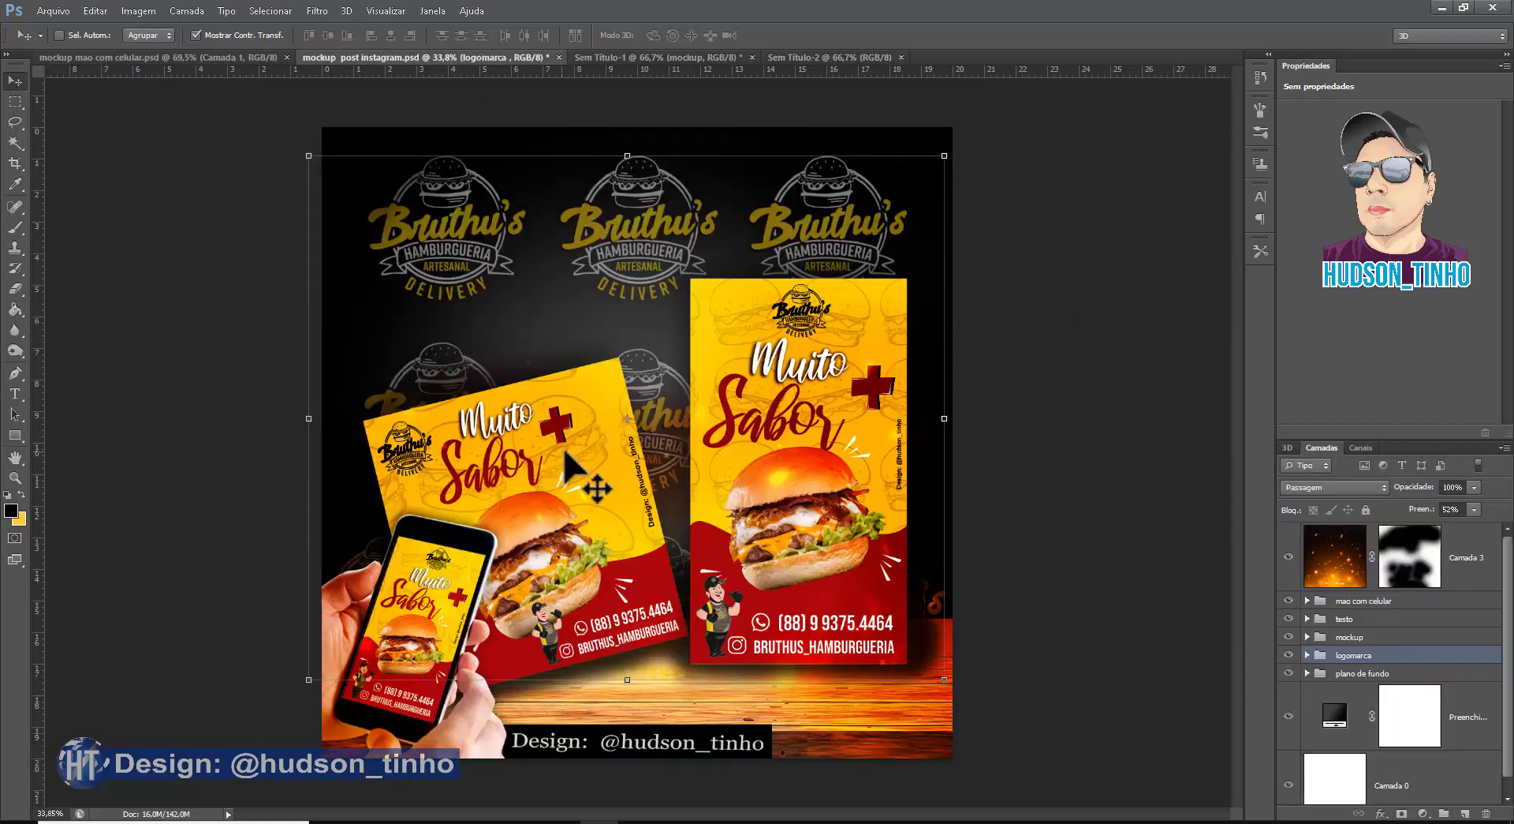
Copy the hand-and-phone image into the new document and scale it up to about 118.6%.
{"action": "left_click", "coordinate": [181, 57]}
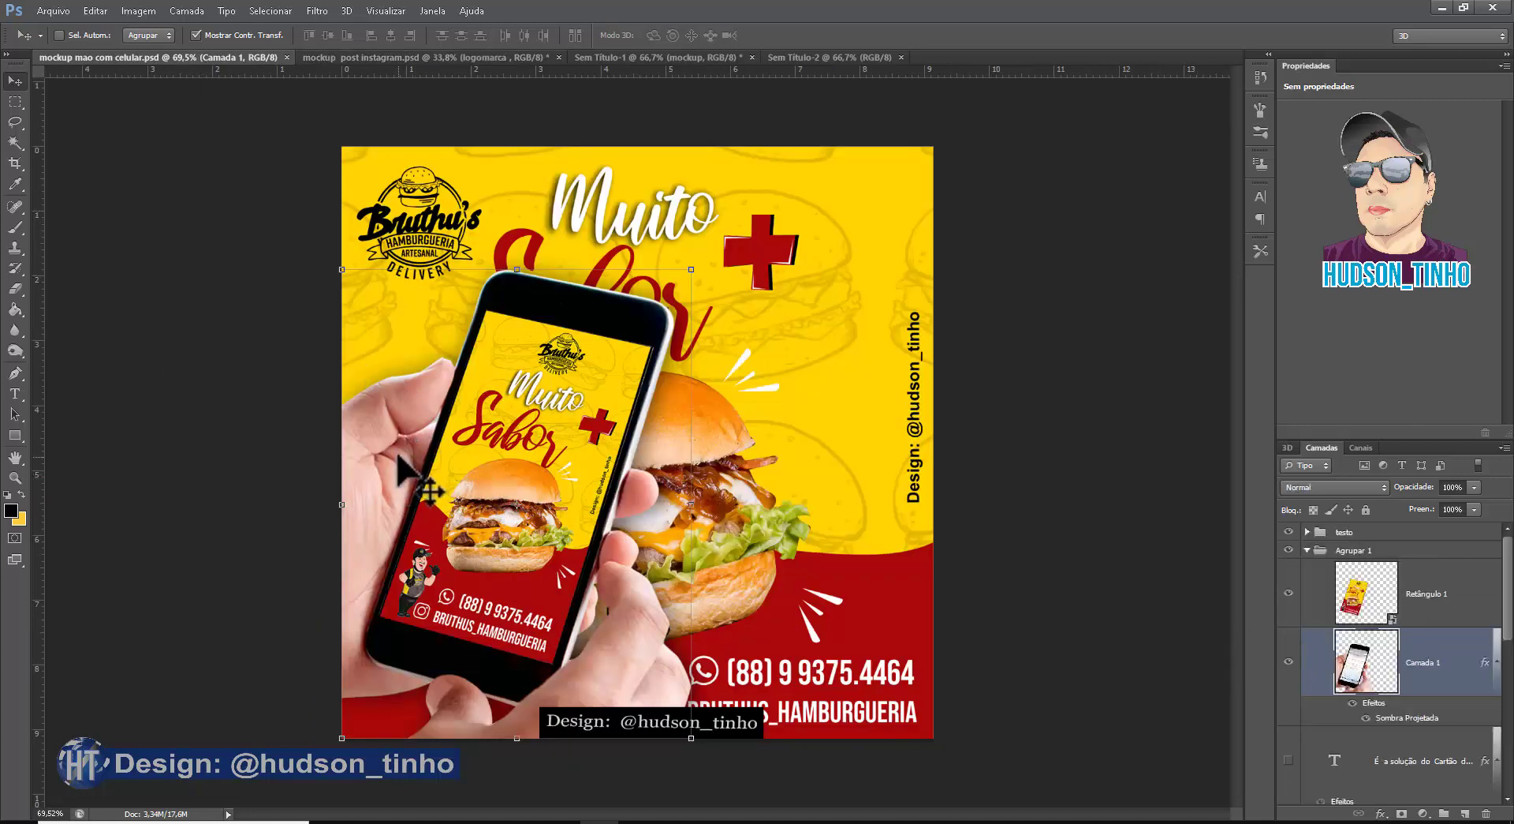
{"action": "mouse_move", "coordinate": [418, 482]}
{"action": "left_mouse_down"}
{"action": "mouse_move", "coordinate": [820, 67]}
{"action": "mouse_move", "coordinate": [631, 429]}
{"action": "mouse_move", "coordinate": [413, 438]}
{"action": "left_mouse_up"}
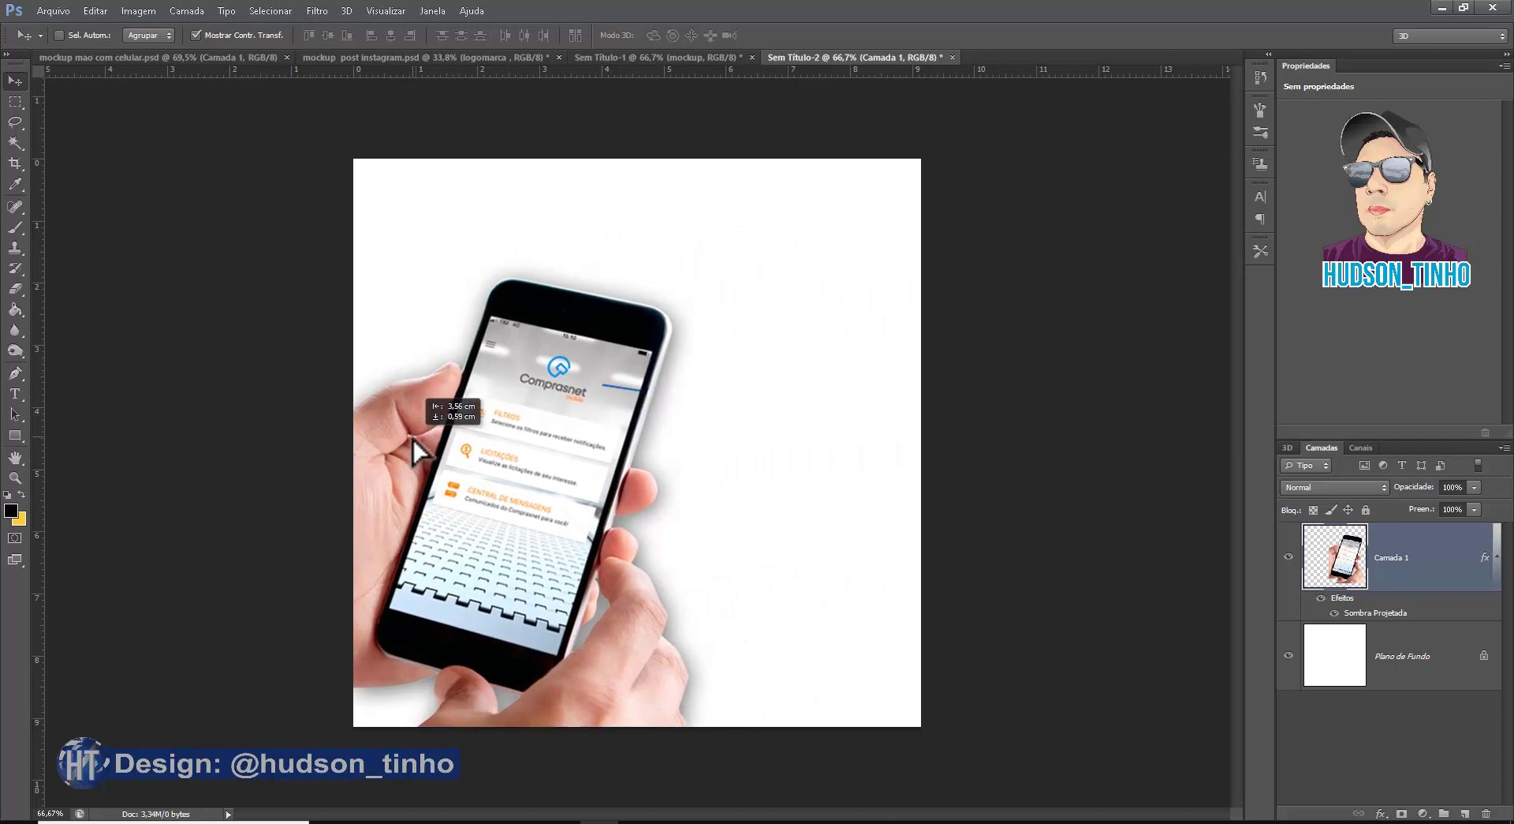
{"action": "key", "text": "ctrl+t"}
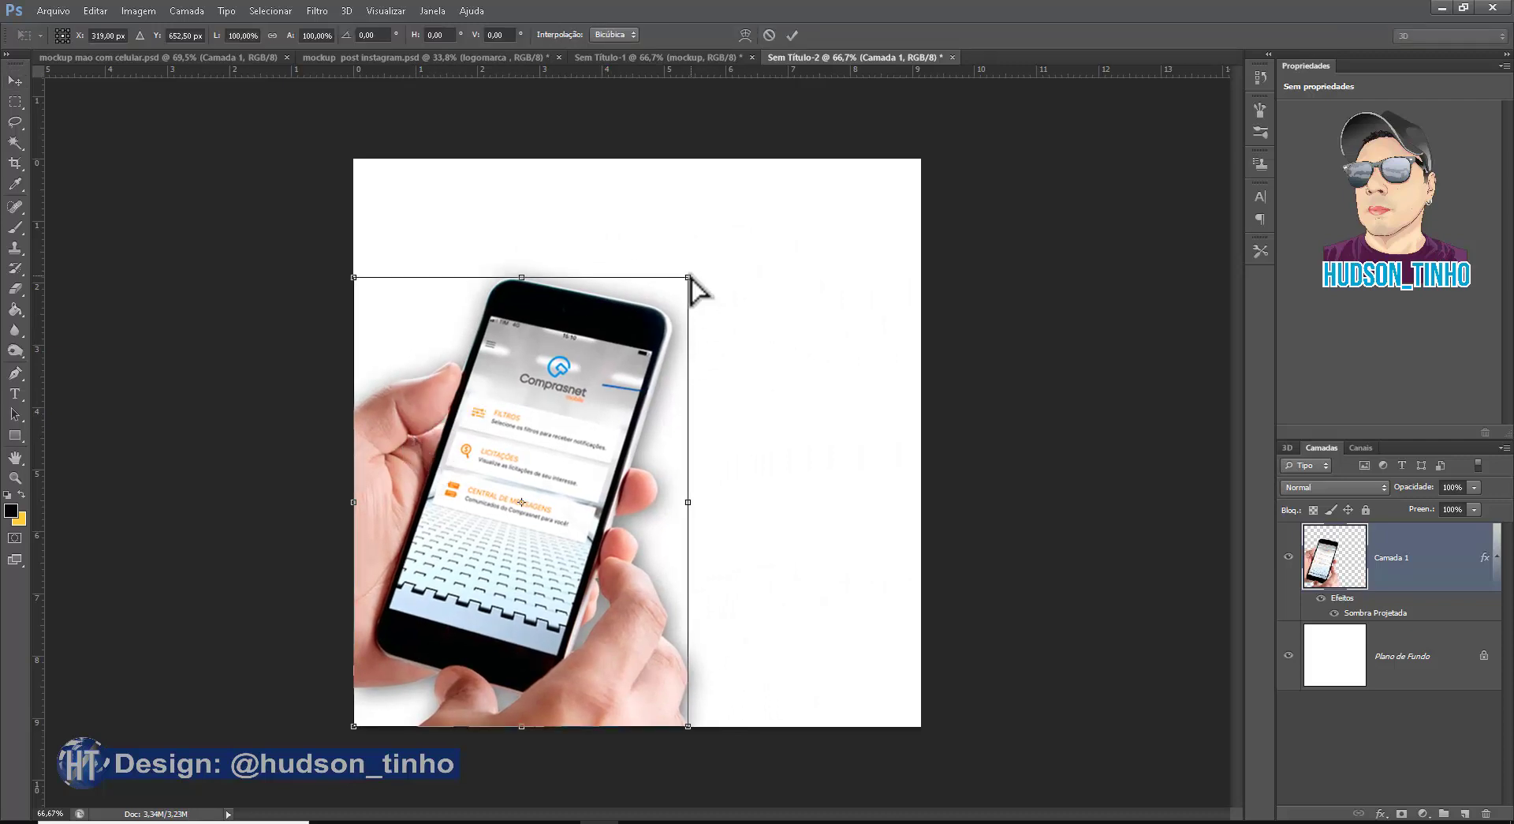
{"action": "left_click_drag", "start_coordinate": [689, 277], "coordinate": [751, 194]}
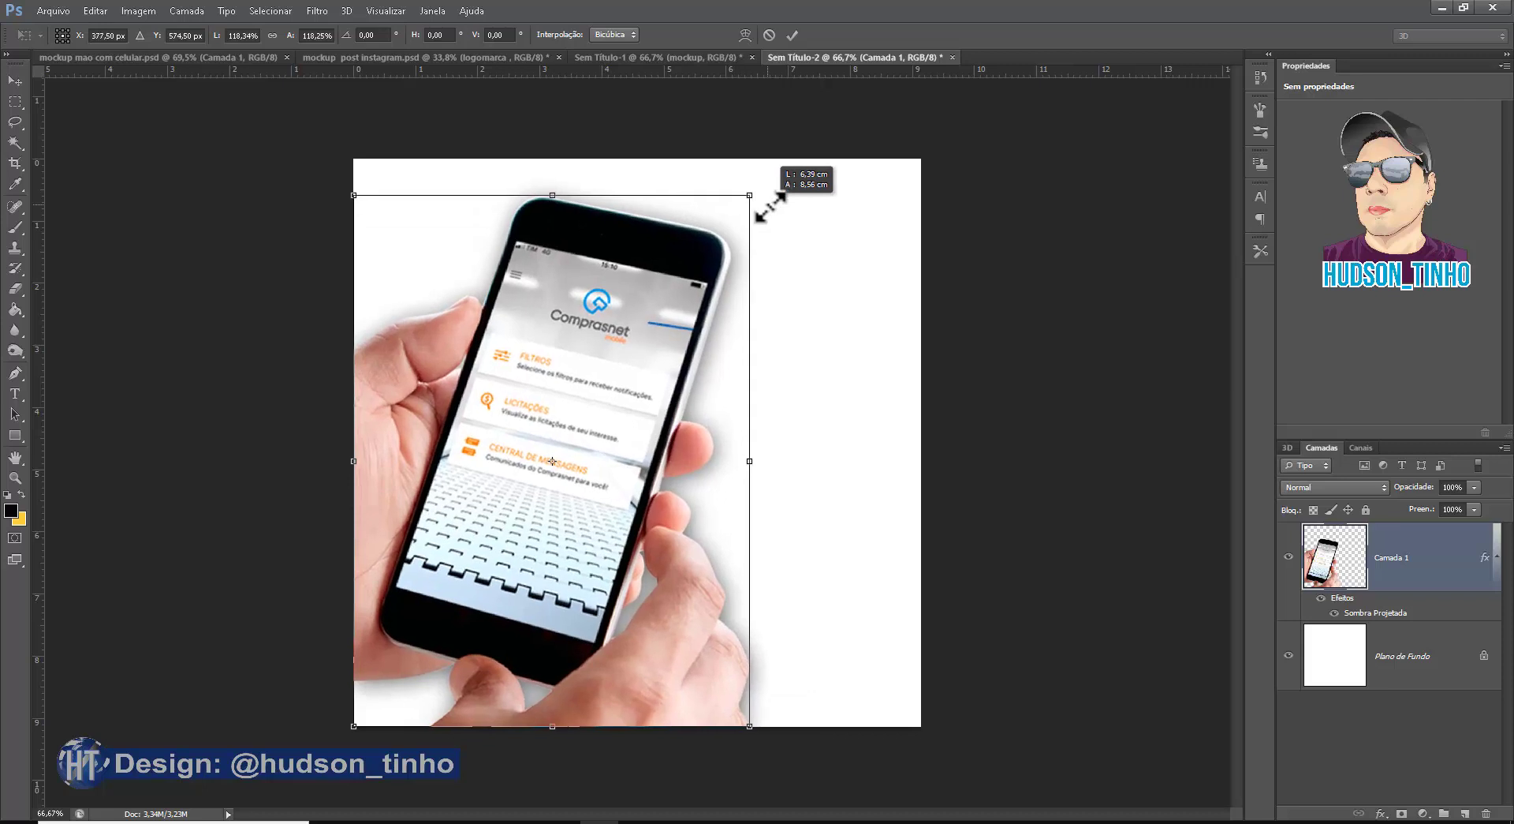
{"action": "left_click", "coordinate": [793, 35]}
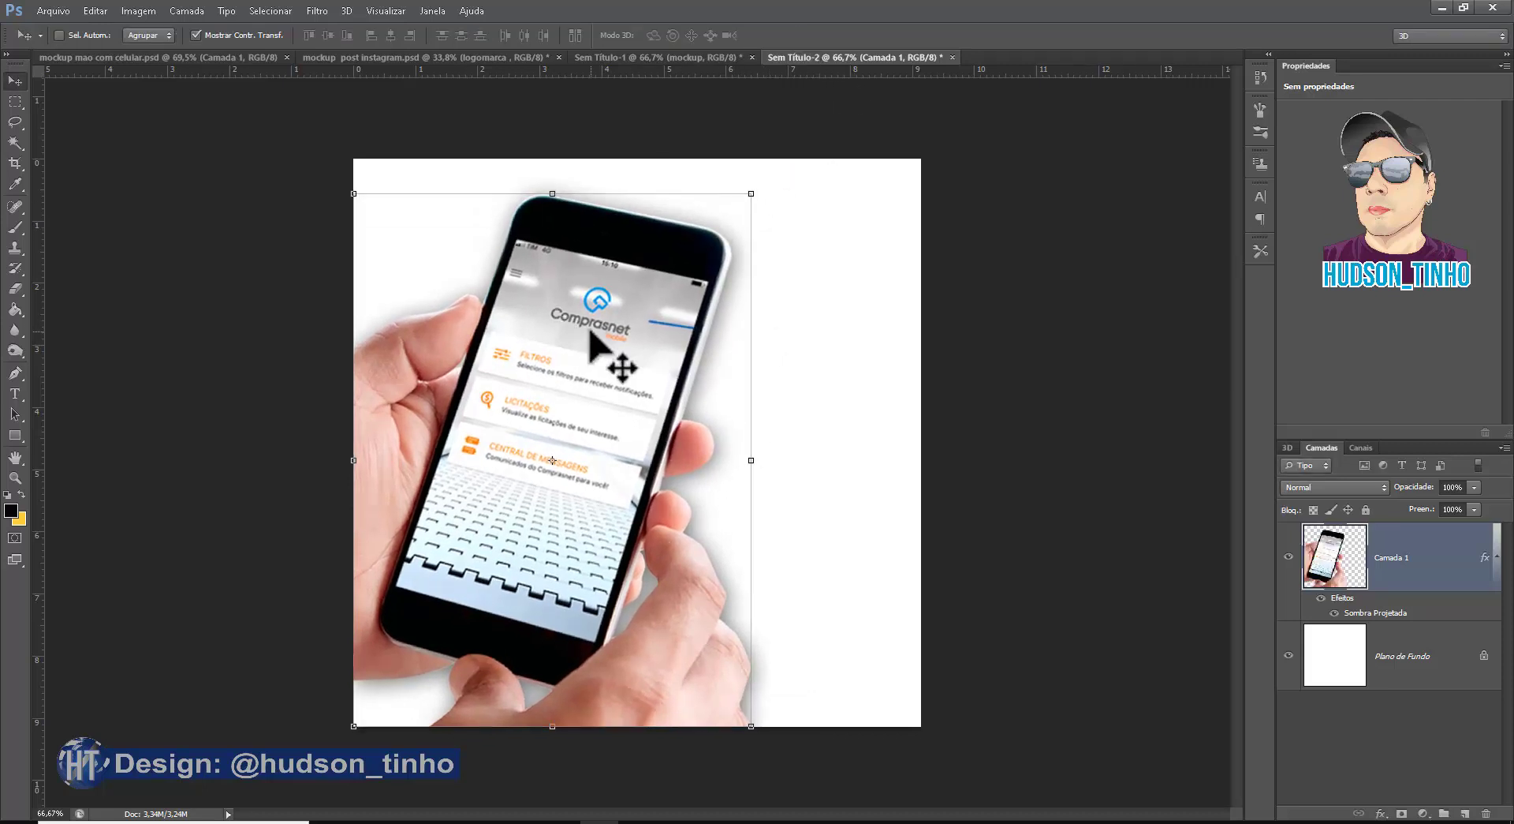
Draw a black rectangle over the phone screen, widen it, and convert it to a smart object.
{"action": "left_click", "coordinate": [15, 435]}
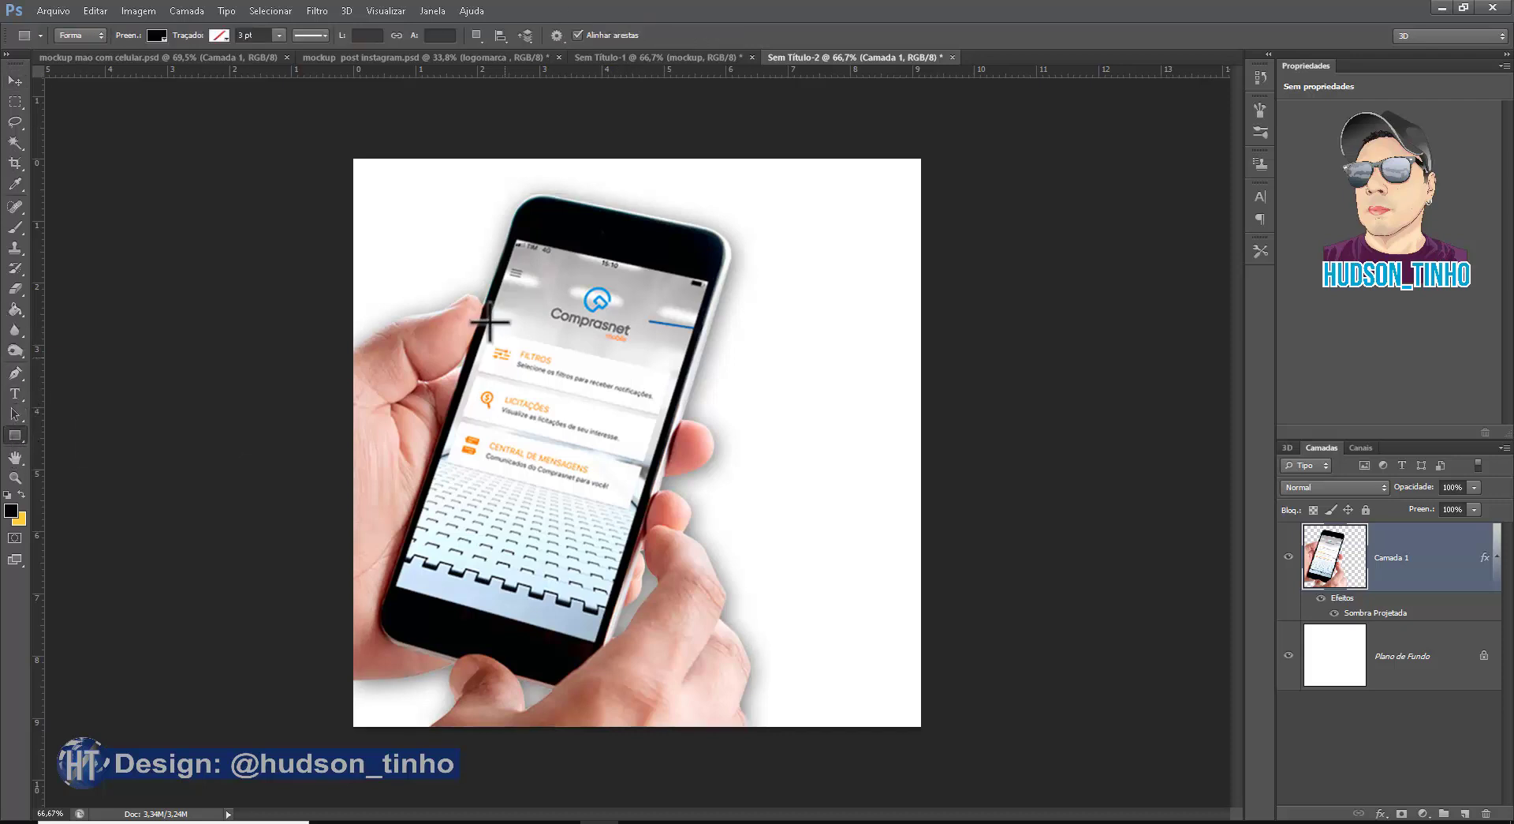
{"action": "mouse_move", "coordinate": [476, 220]}
{"action": "left_mouse_down"}
{"action": "mouse_move", "coordinate": [659, 544]}
{"action": "mouse_move", "coordinate": [660, 609]}
{"action": "left_mouse_up"}
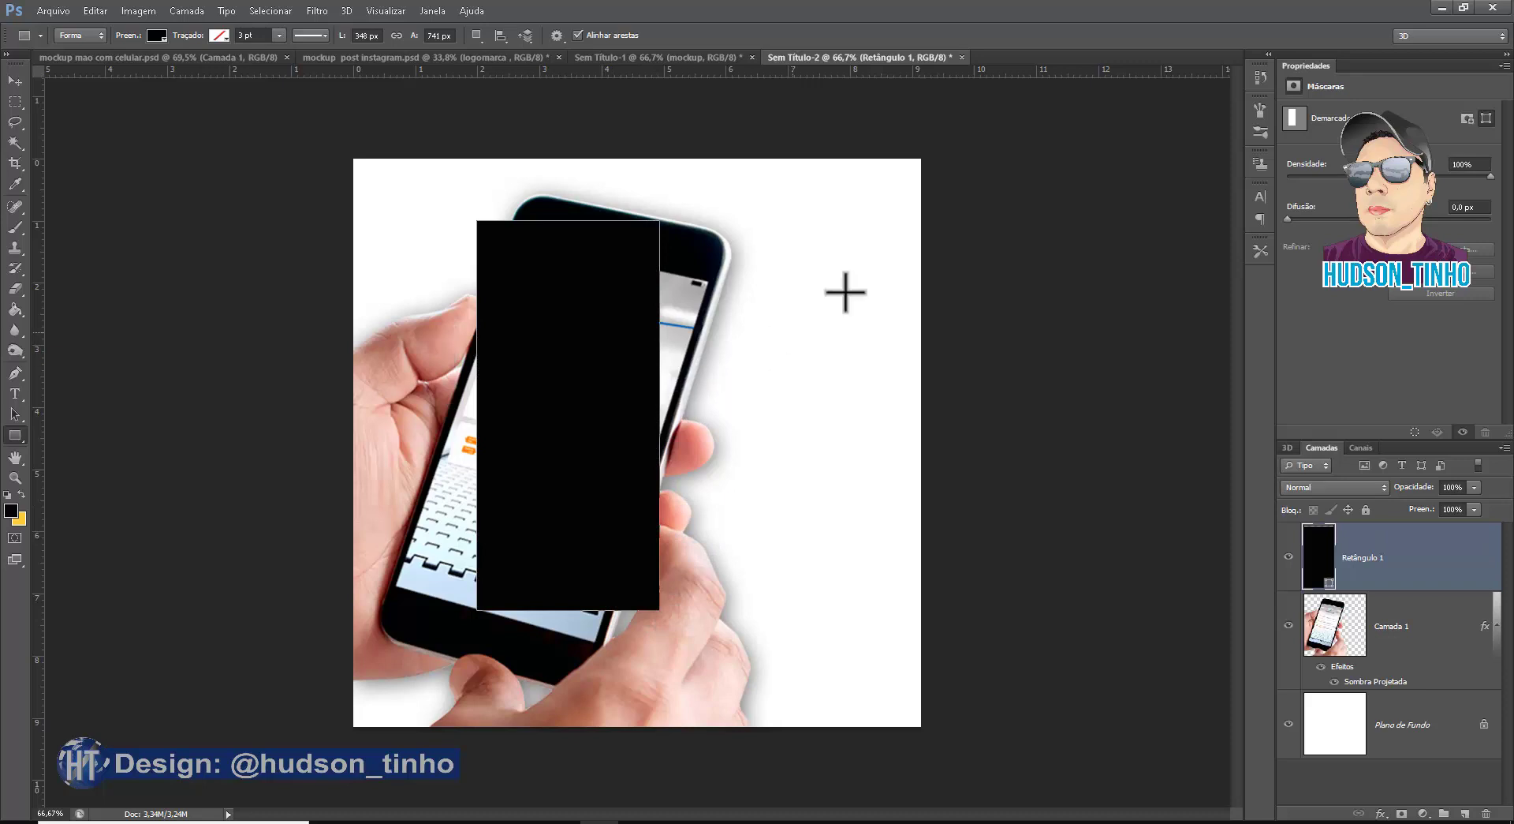
{"action": "key", "text": "ctrl+t"}
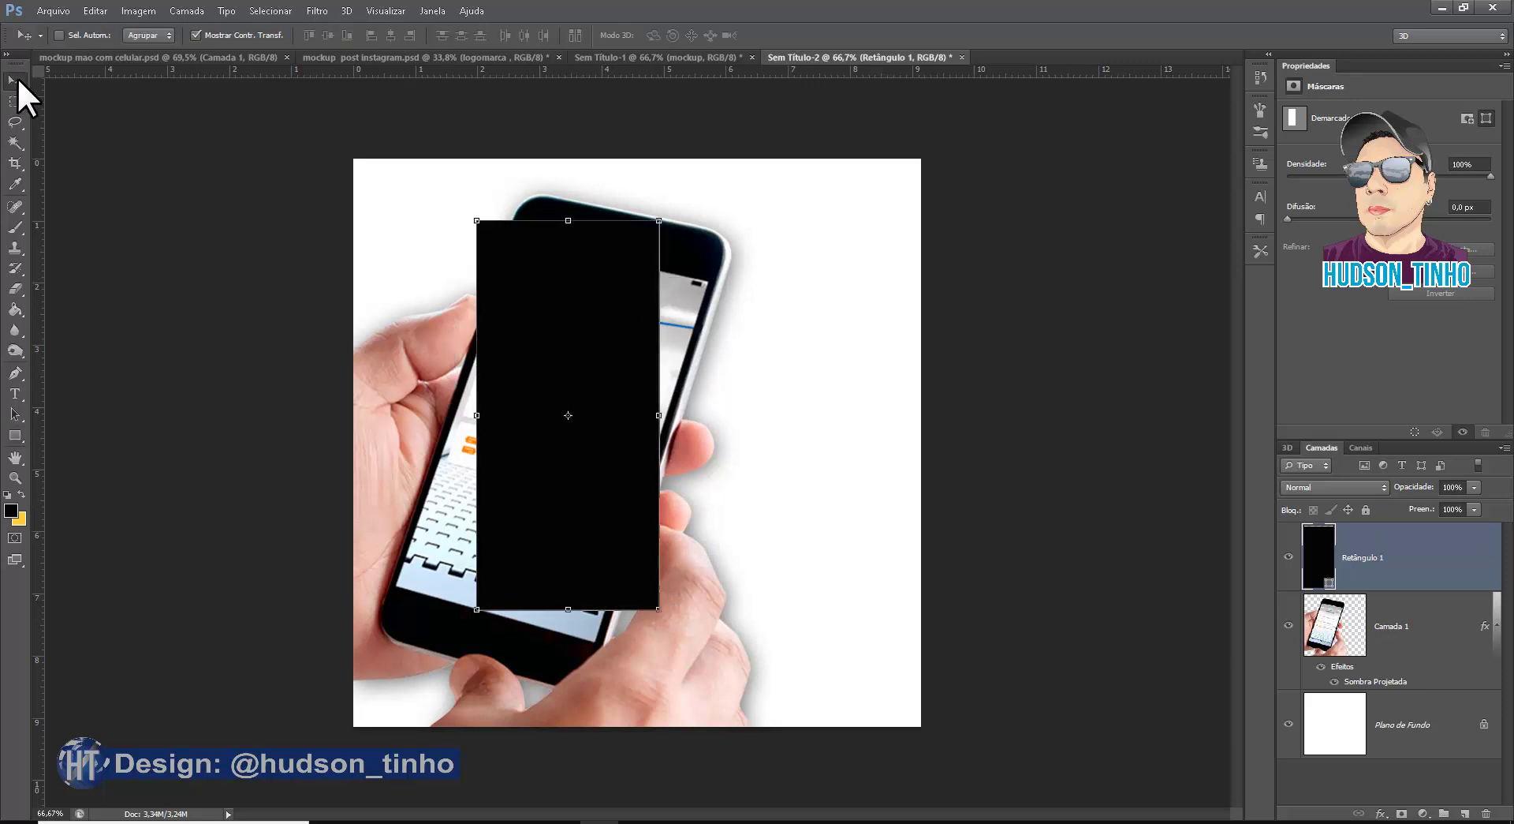
{"action": "left_click_drag", "start_coordinate": [659, 415], "coordinate": [678, 415]}
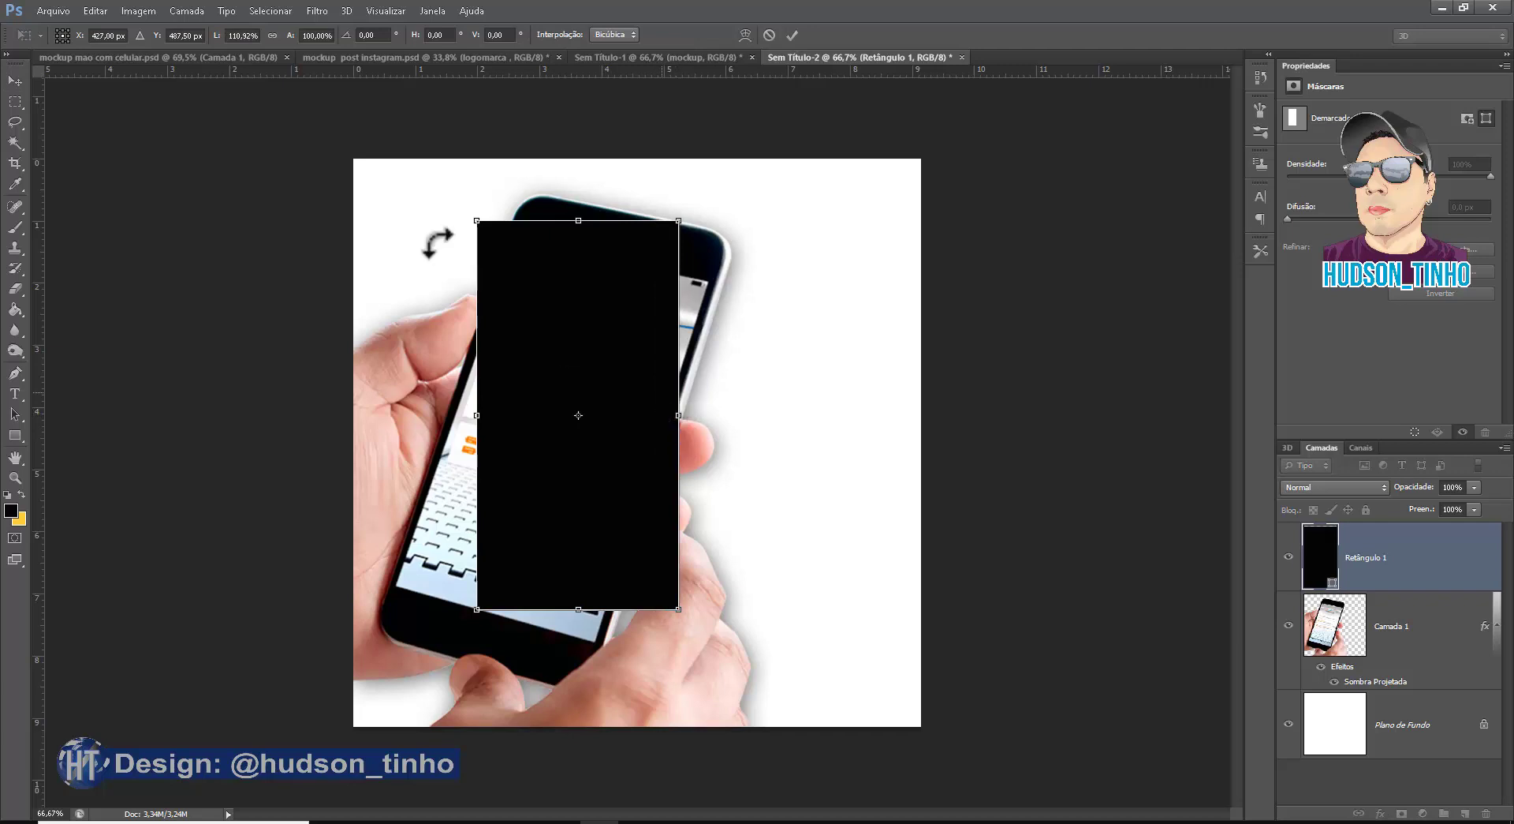
{"action": "right_click", "coordinate": [1353, 546]}
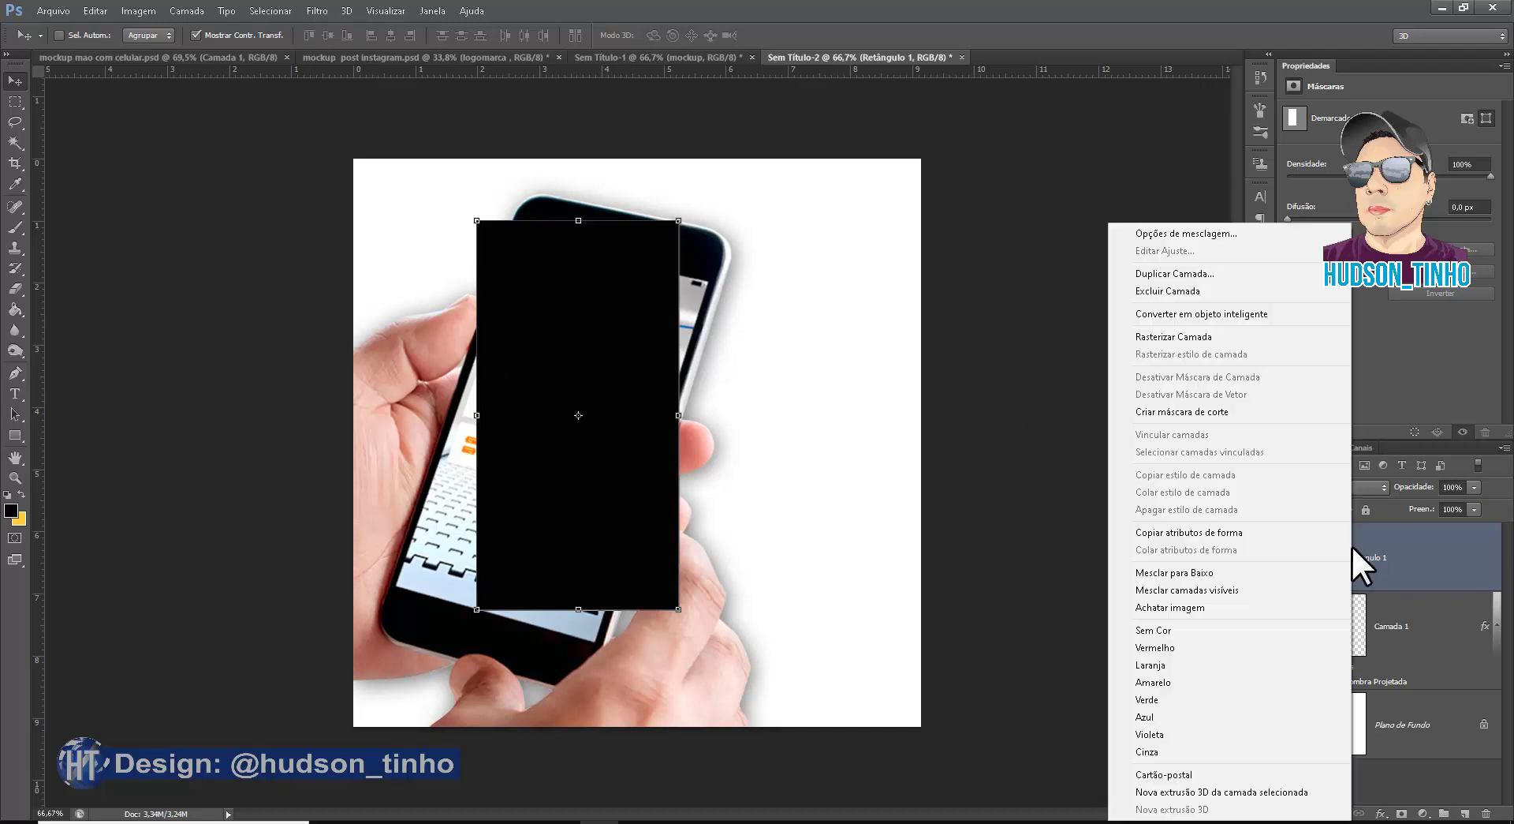
{"action": "left_click", "coordinate": [1186, 314]}
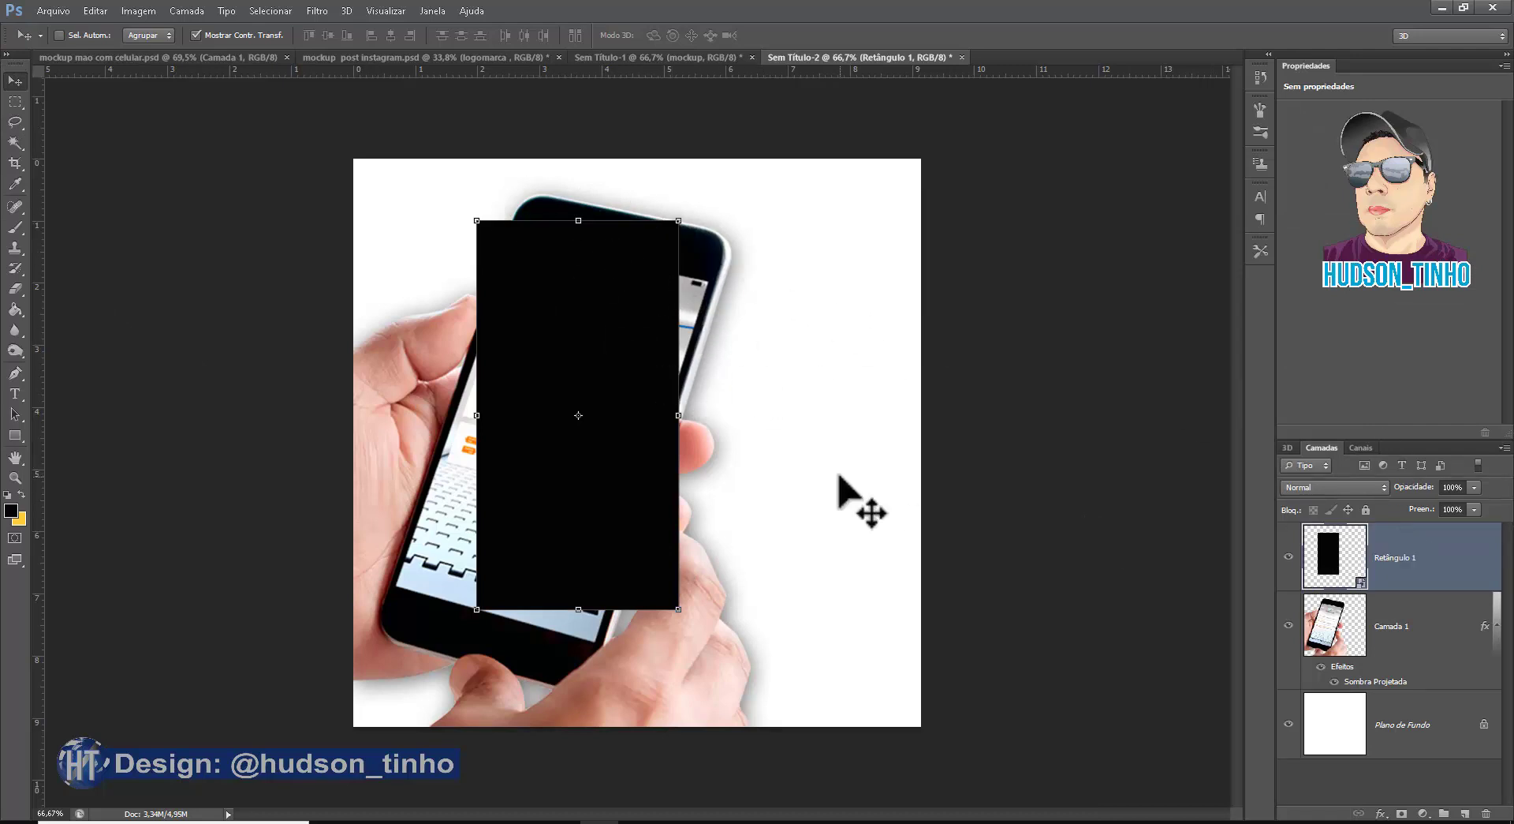
Distort the Retângulo 1 smart object so its four corners sit on the tilted screen's corners.
{"action": "key", "text": "ctrl+t"}
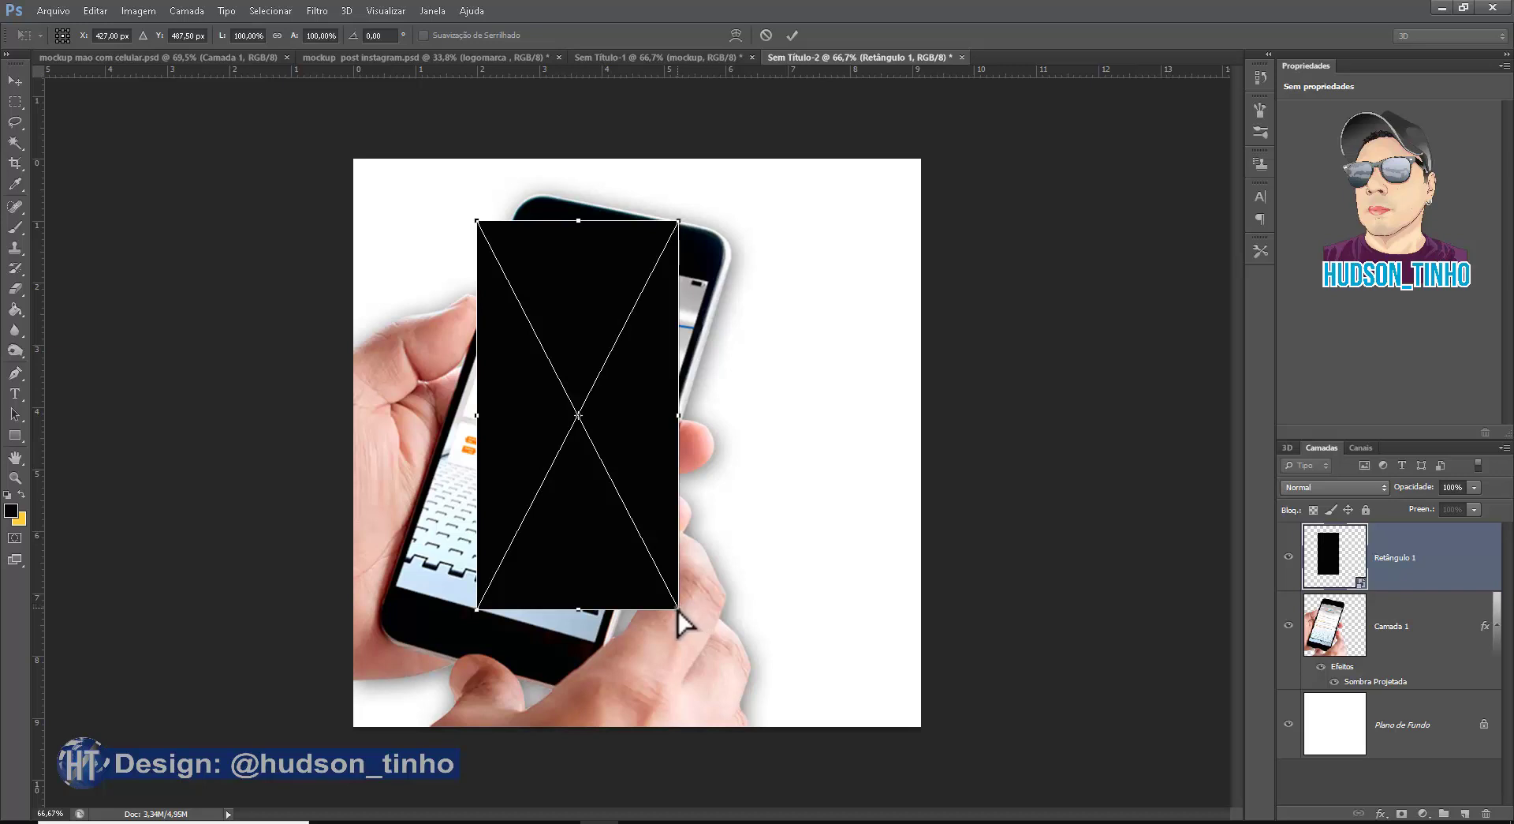
{"action": "left_click_drag", "start_coordinate": [679, 610], "coordinate": [597, 640]}
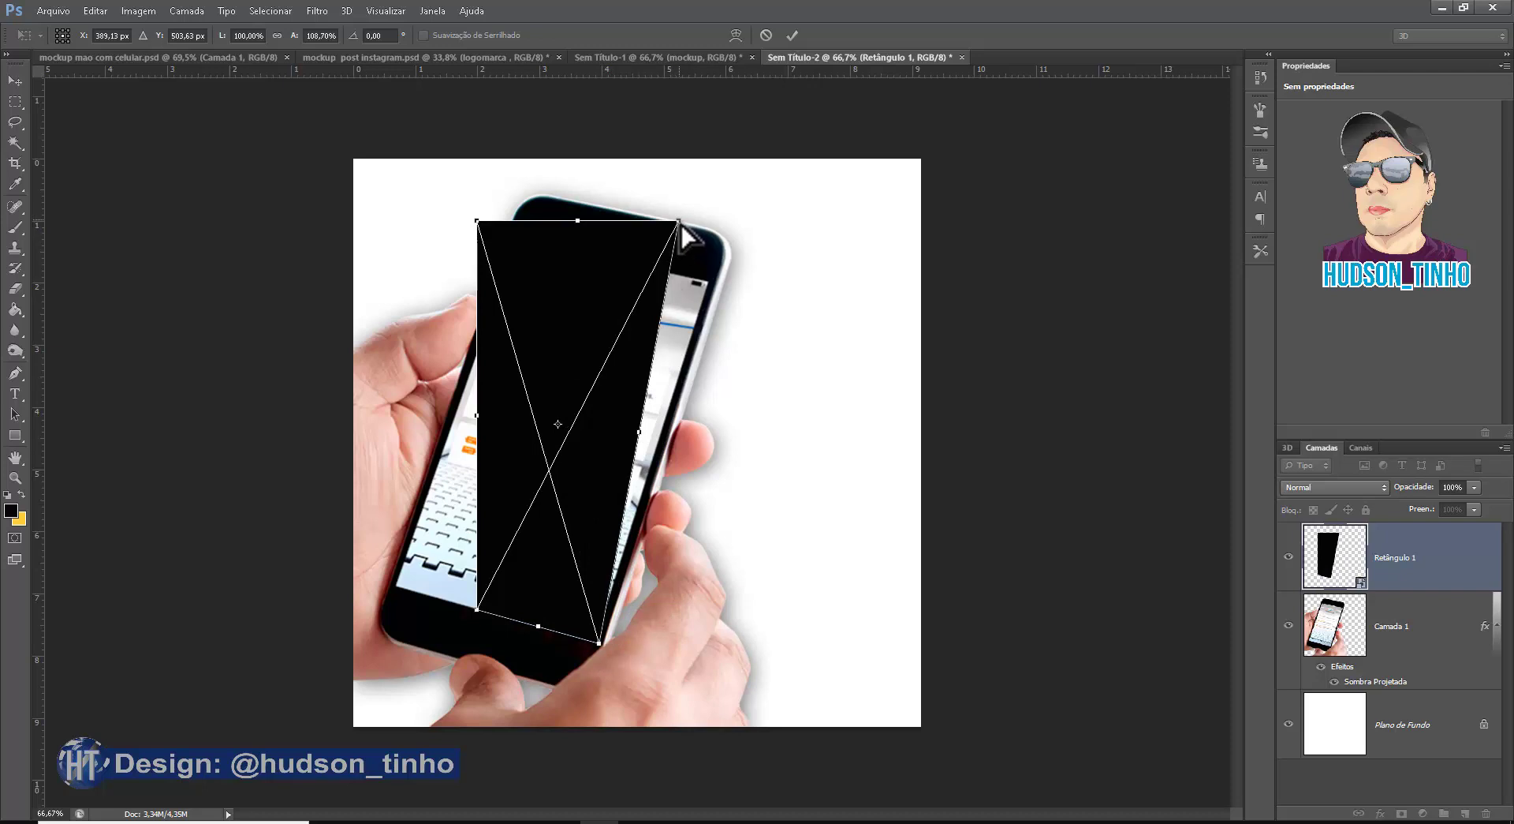
{"action": "left_click_drag", "start_coordinate": [680, 224], "coordinate": [710, 280]}
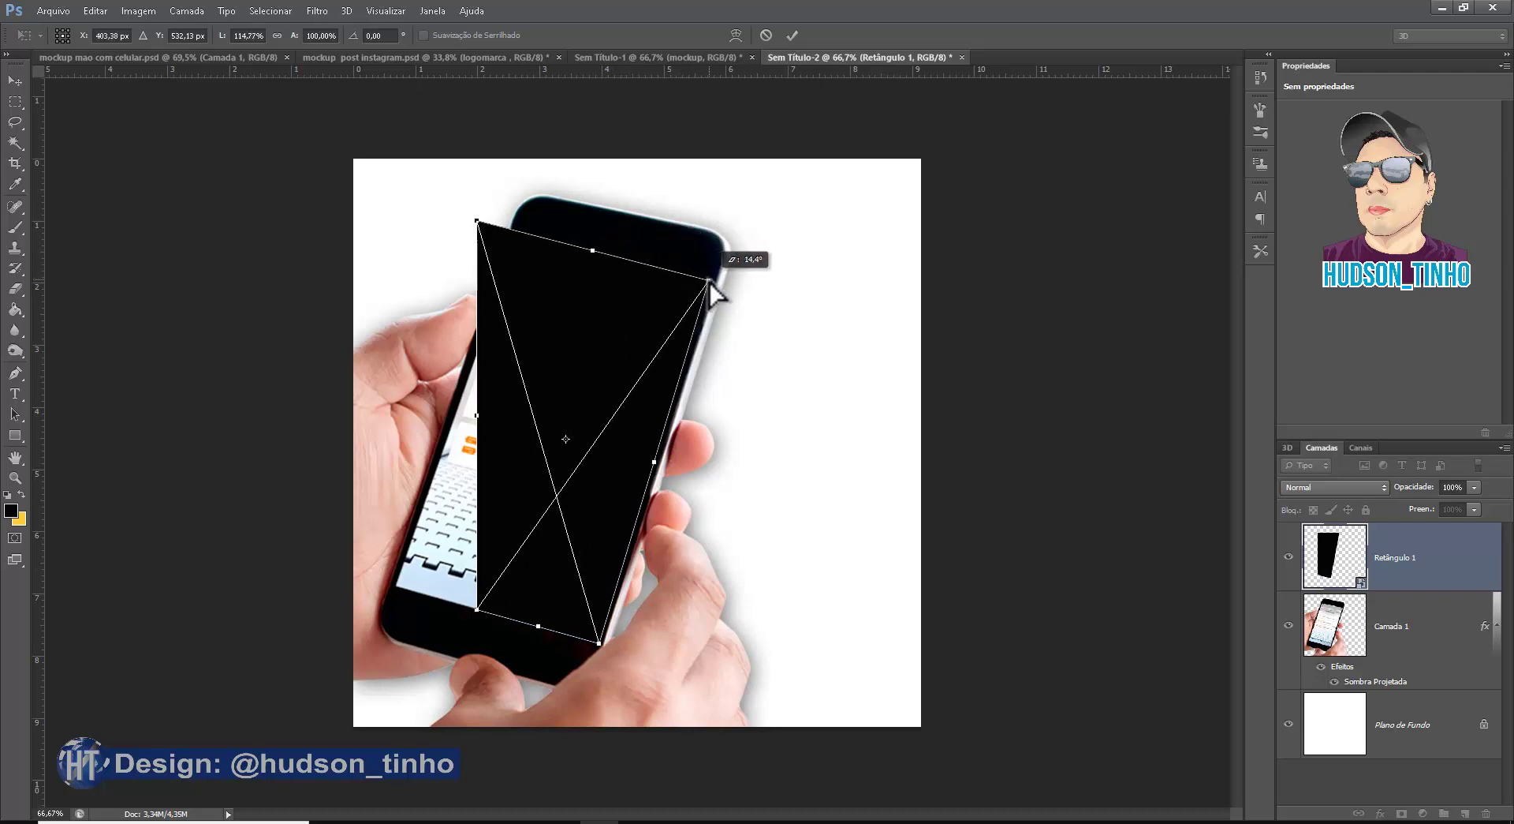
{"action": "mouse_move", "coordinate": [476, 220]}
{"action": "left_mouse_down"}
{"action": "mouse_move", "coordinate": [522, 292]}
{"action": "mouse_move", "coordinate": [517, 240]}
{"action": "left_mouse_up"}
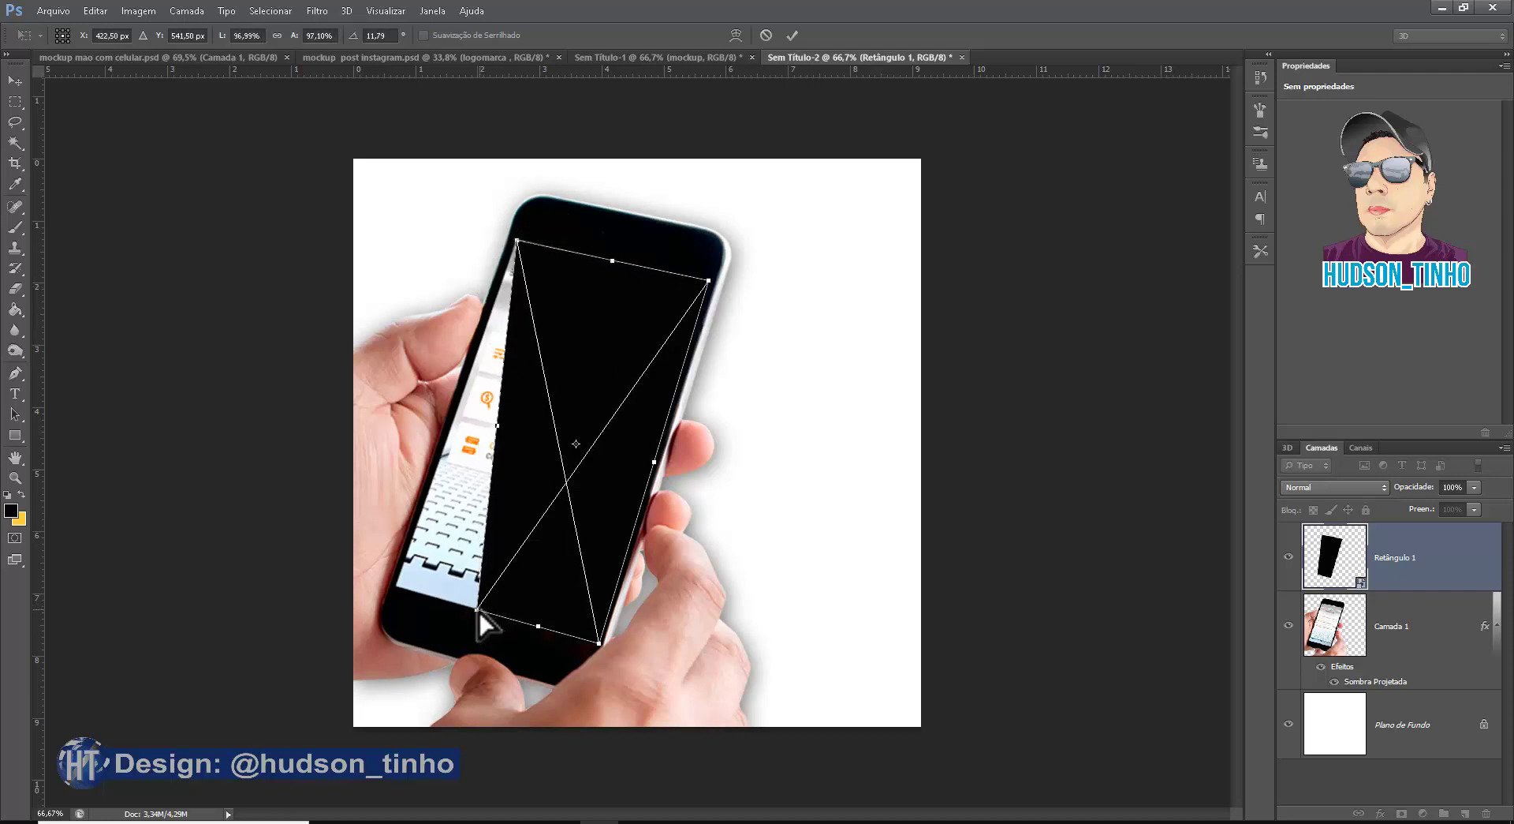
{"action": "left_click_drag", "start_coordinate": [478, 611], "coordinate": [394, 588]}
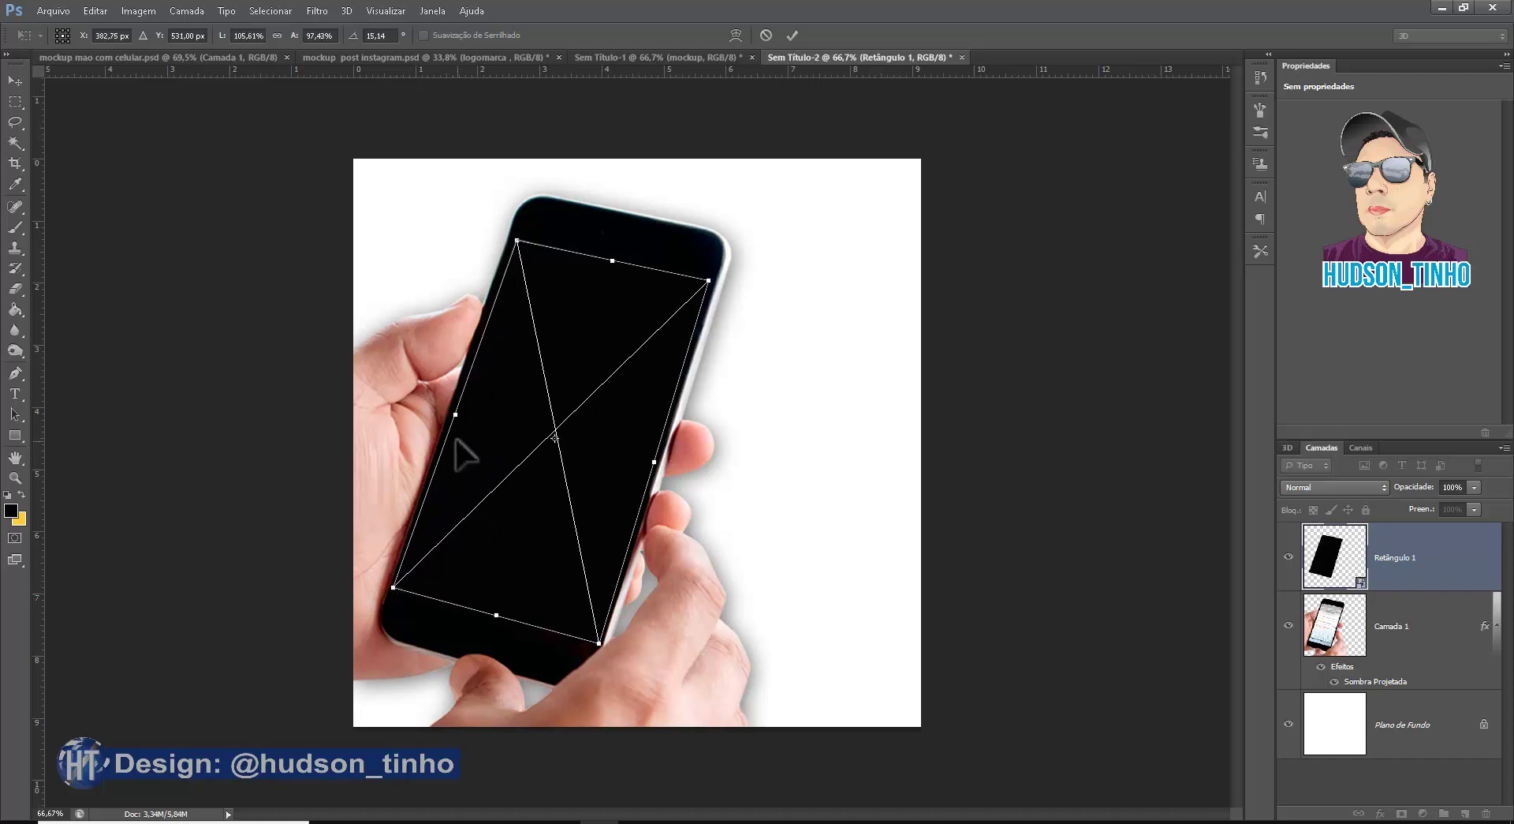
{"action": "key", "text": "Return"}
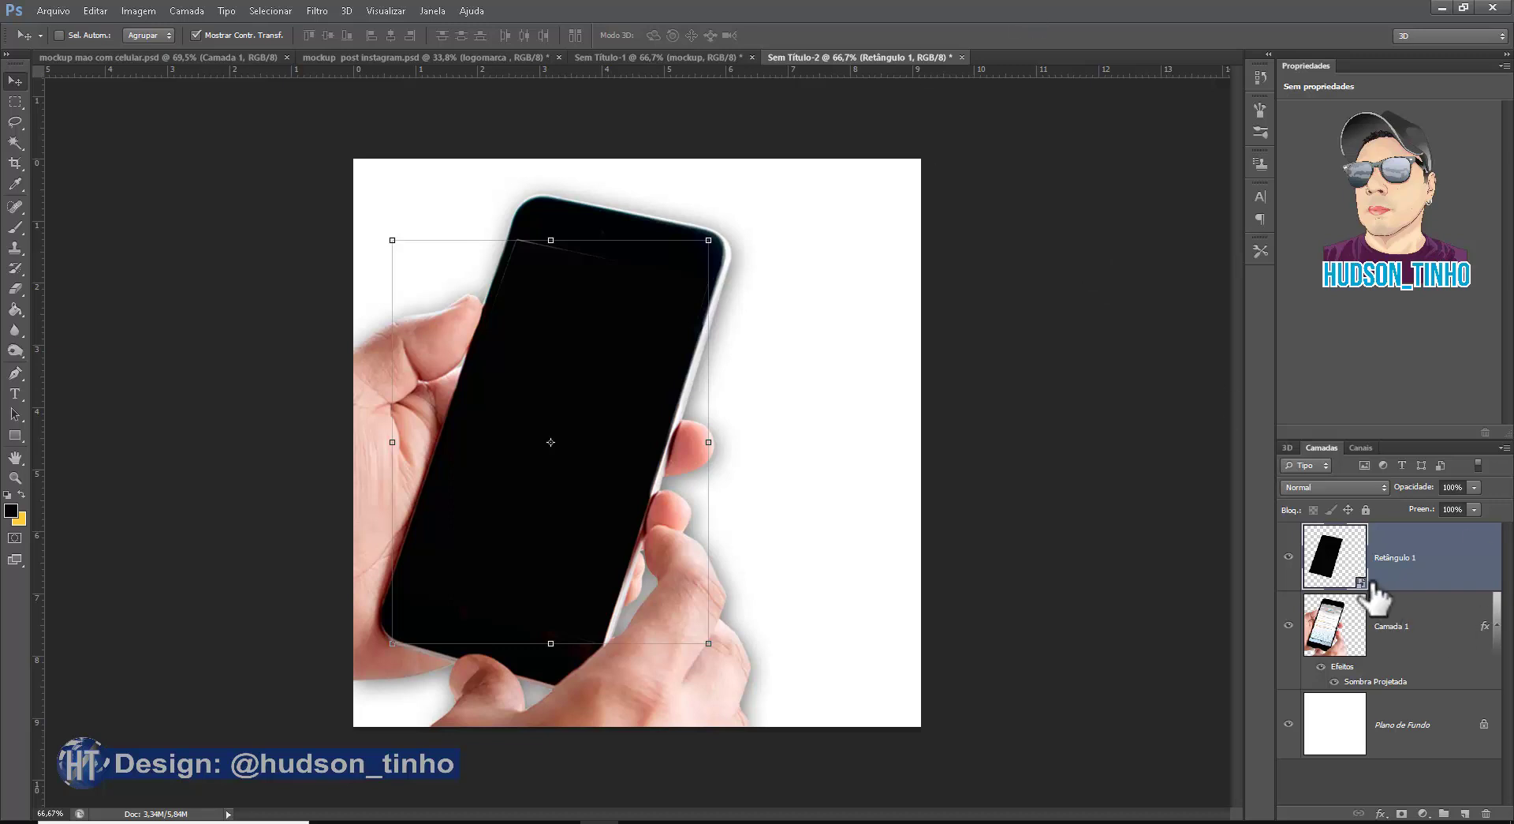
Rename the rectangle layer 'mockup' and open its smart object contents as Retângulo 13.psb.
{"action": "double_click", "coordinate": [1396, 557]}
{"action": "type", "text": "mockup"}
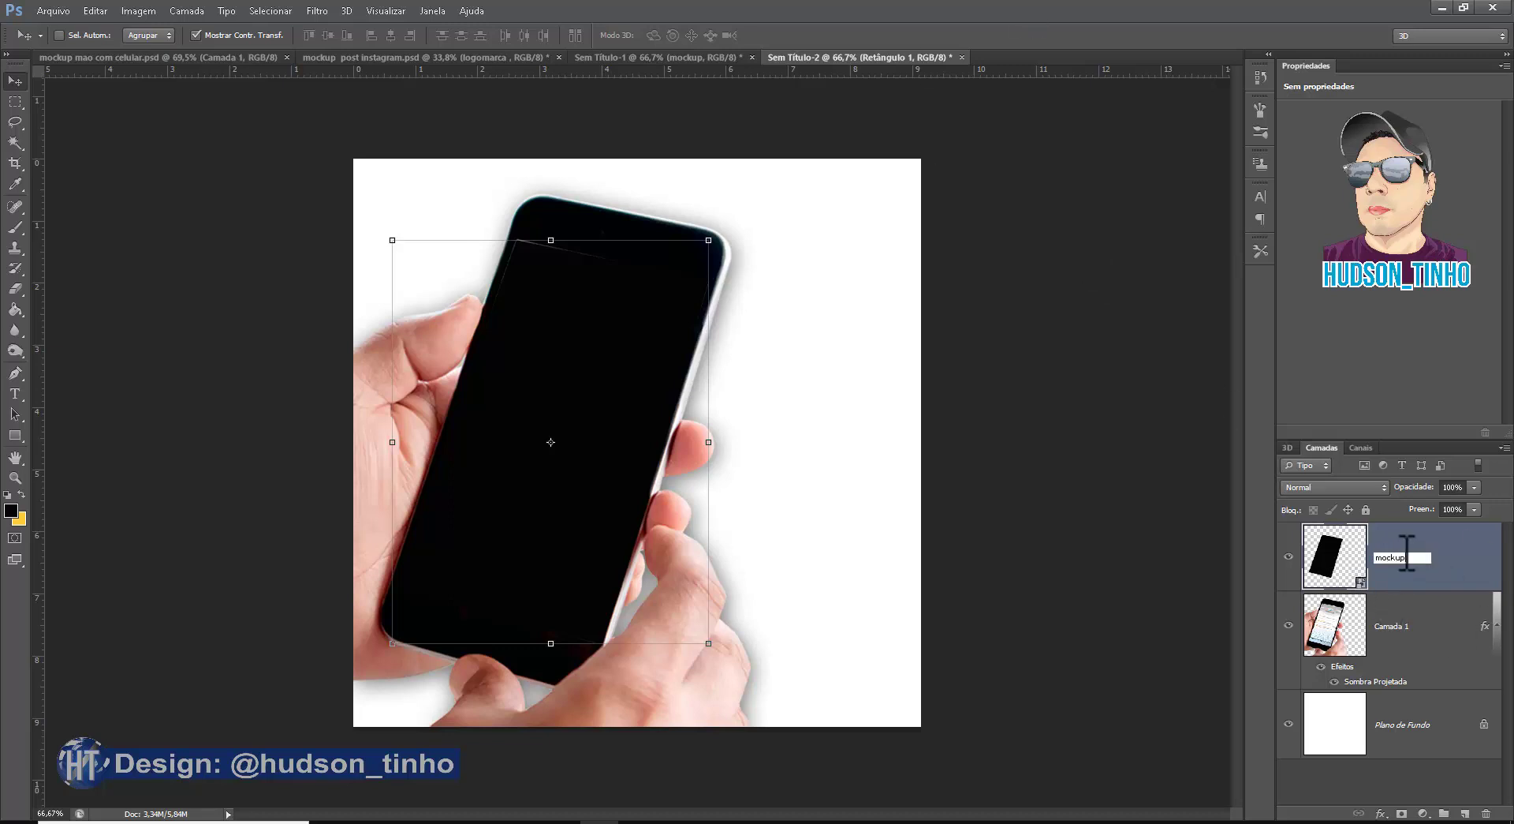
{"action": "key", "text": "Return"}
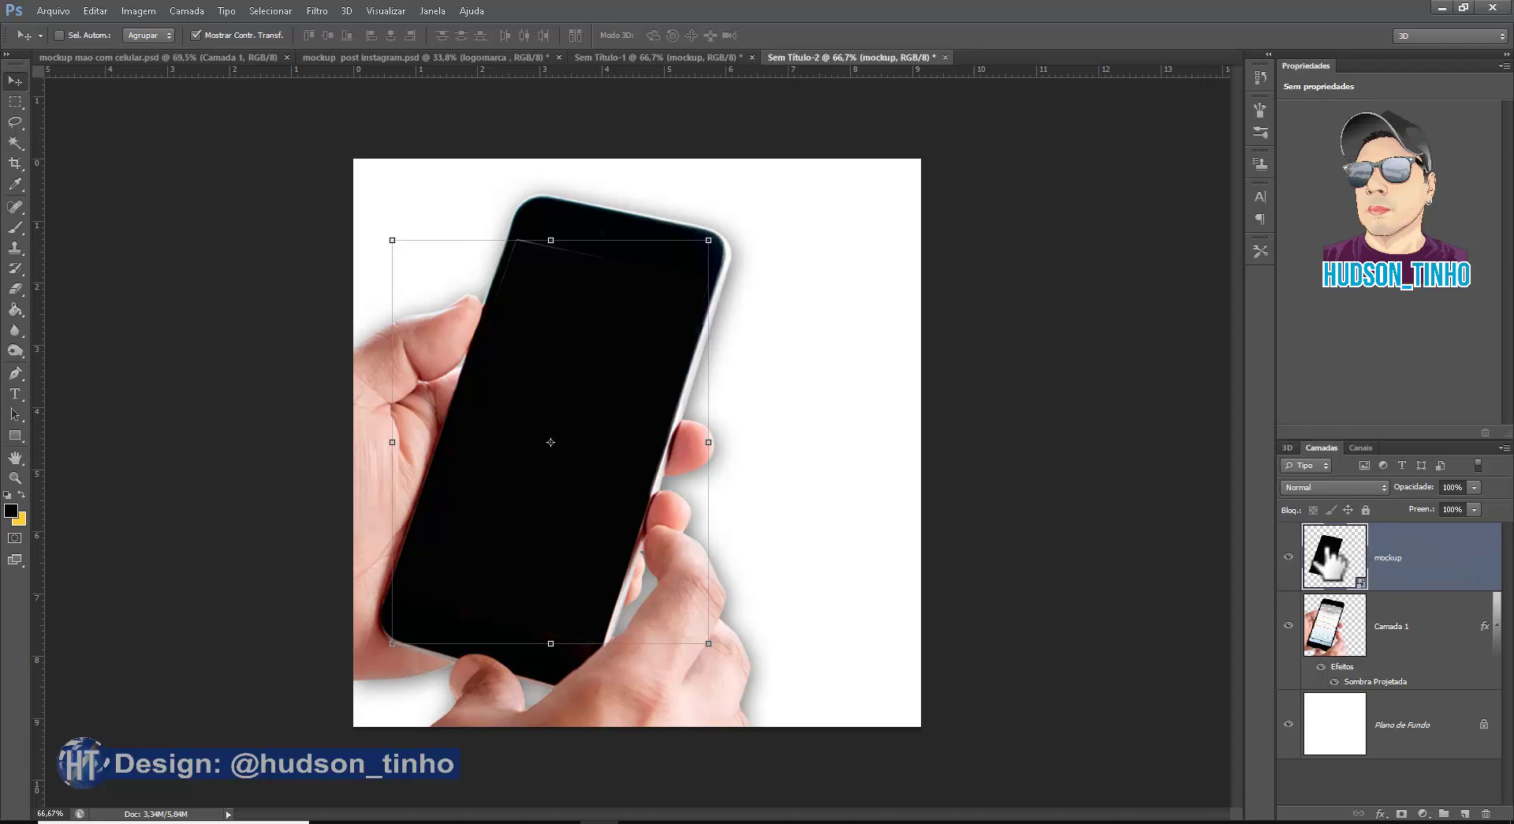
{"action": "double_click", "coordinate": [1320, 542]}
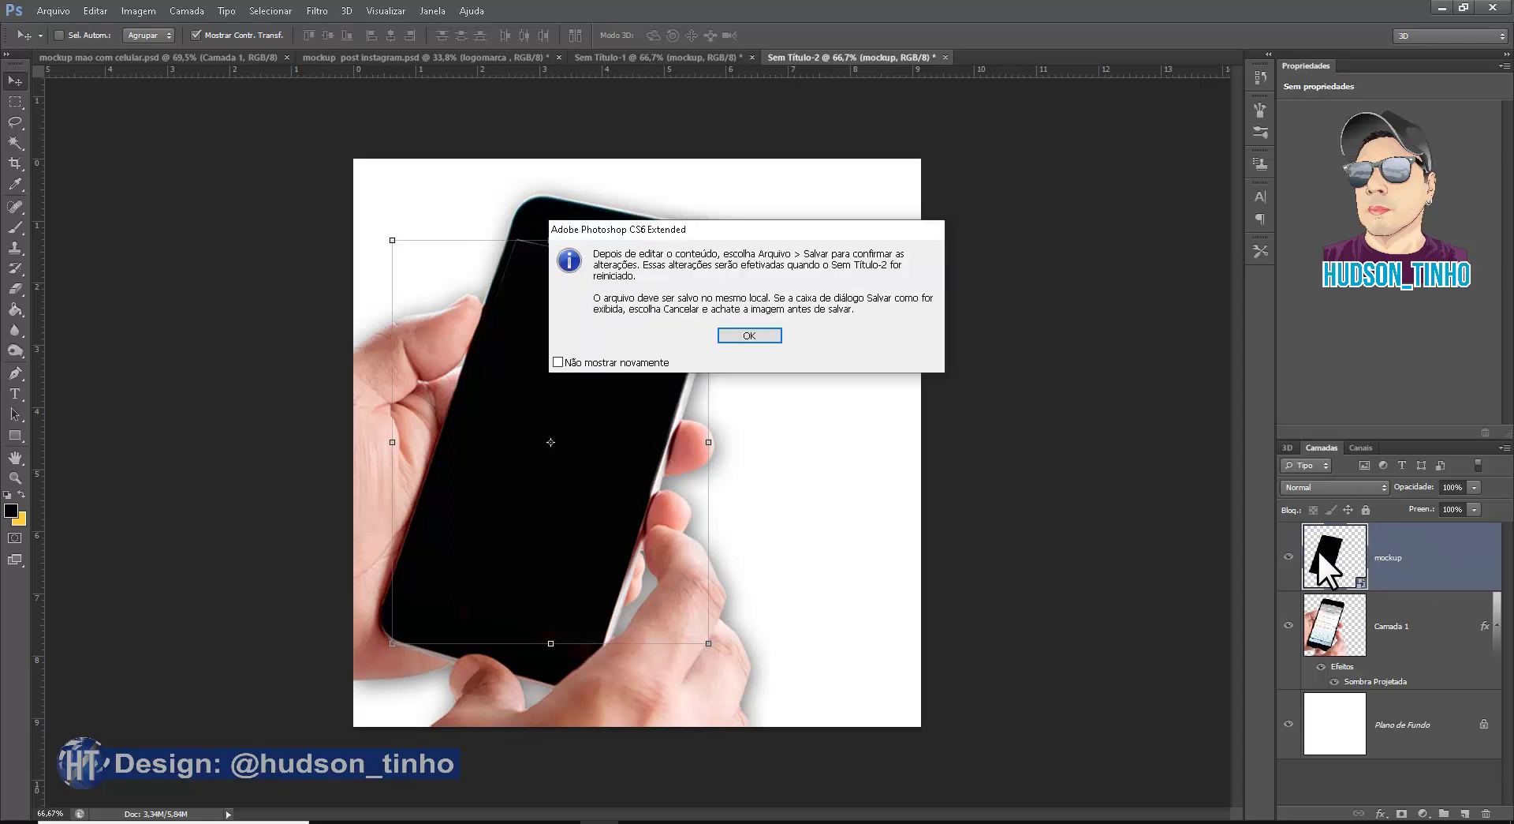
{"action": "left_click", "coordinate": [730, 336]}
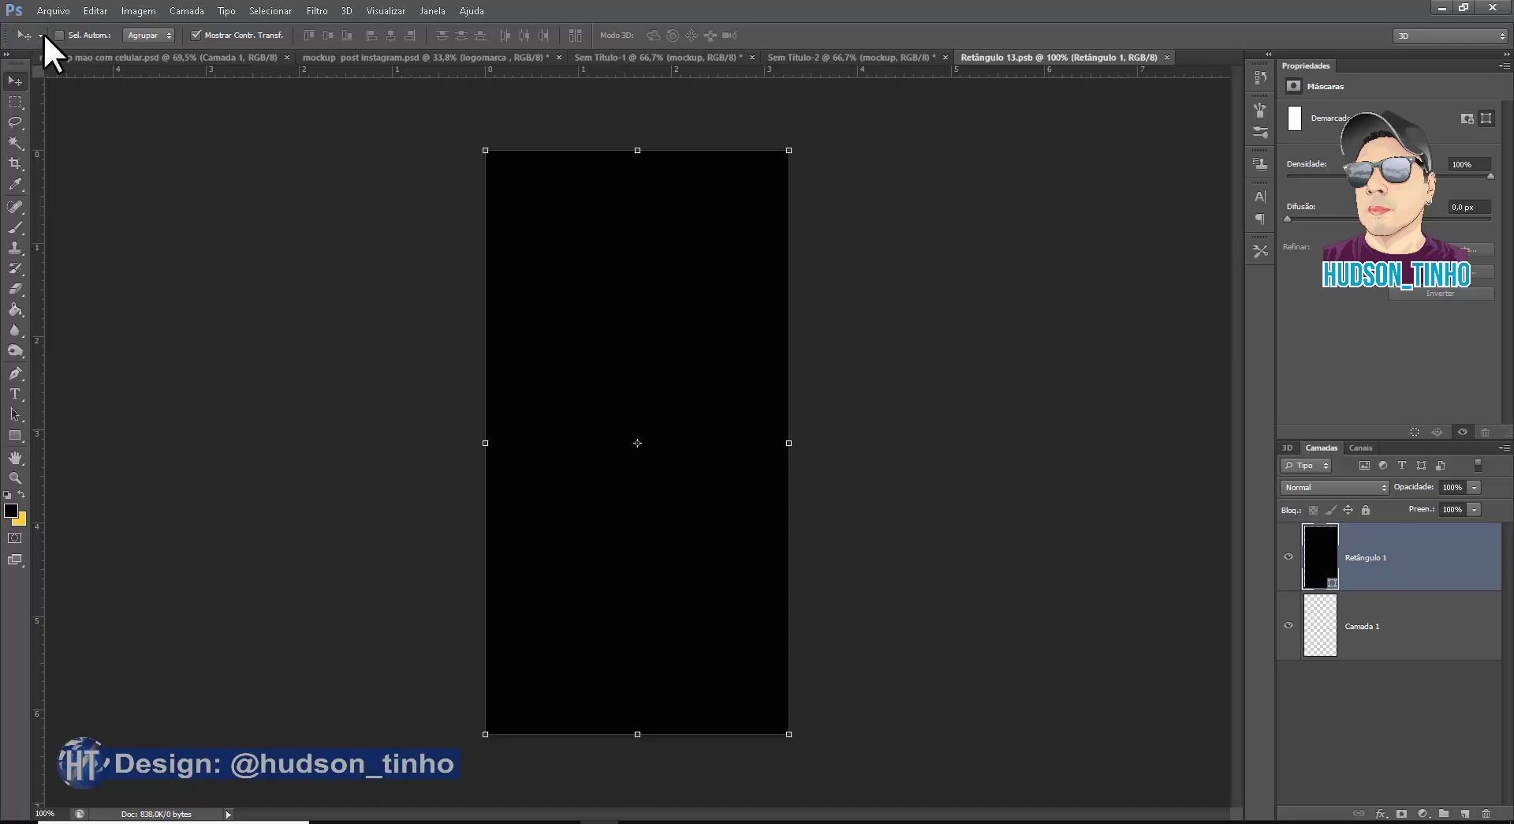
Place the histories.png story artwork into the Retângulo 13.psb smart object.
{"action": "left_click", "coordinate": [53, 10]}
{"action": "left_click", "coordinate": [67, 268]}
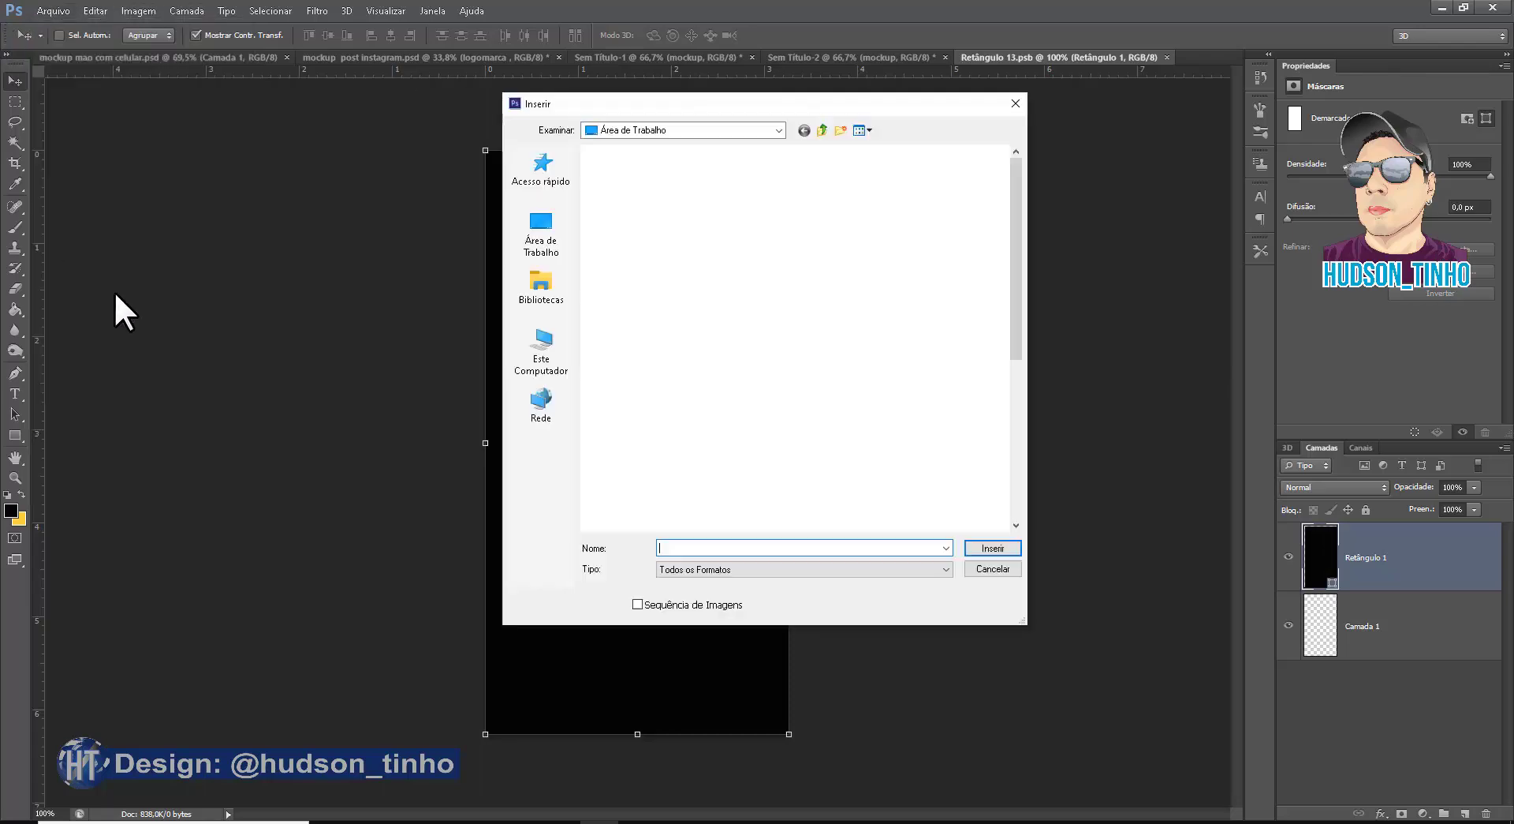
{"action": "left_click_drag", "start_coordinate": [1015, 245], "coordinate": [1001, 399]}
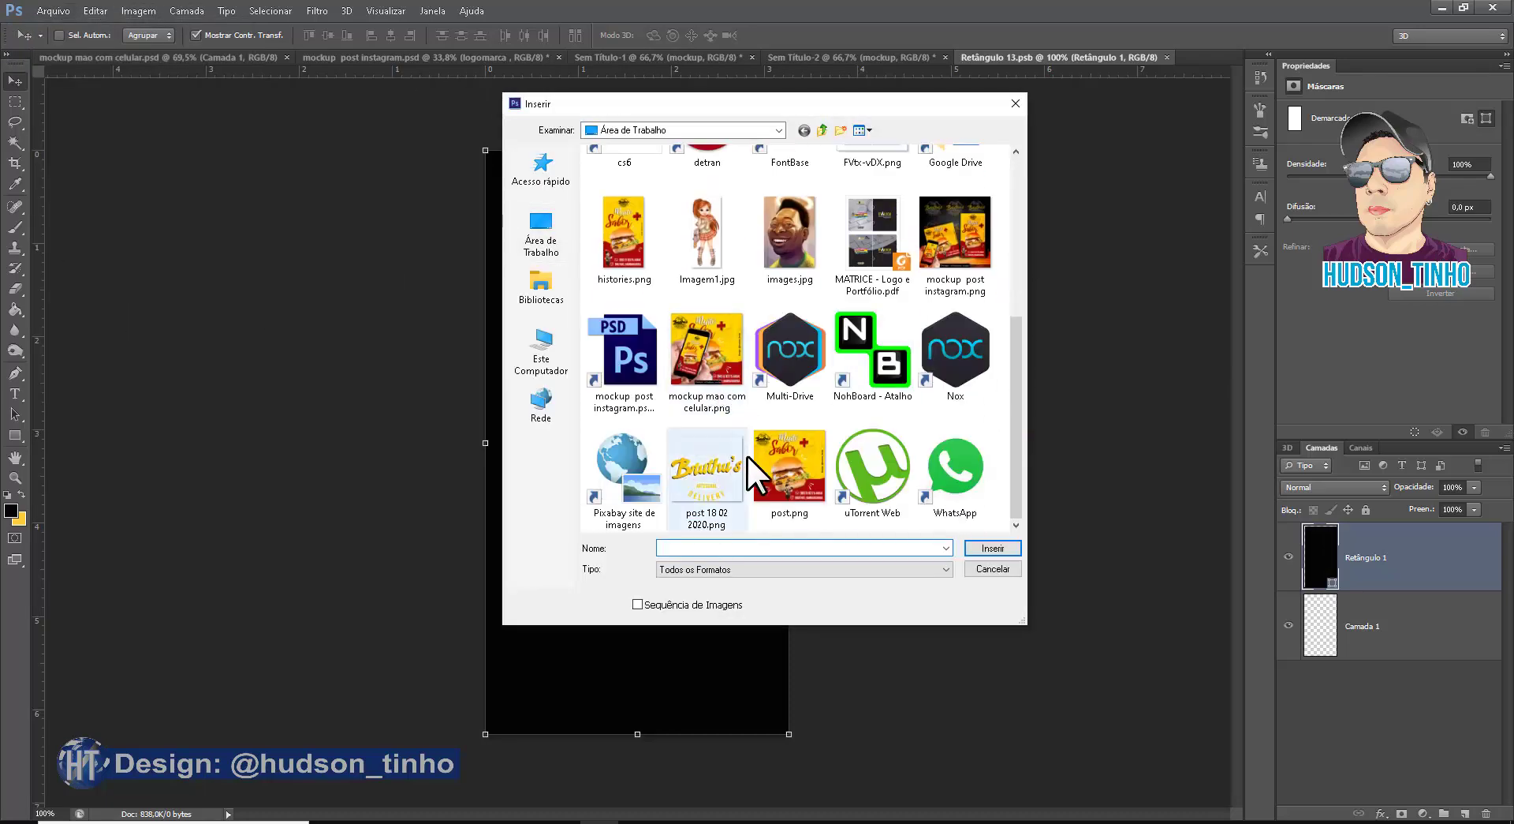
{"action": "left_click", "coordinate": [638, 282]}
{"action": "left_click", "coordinate": [990, 547]}
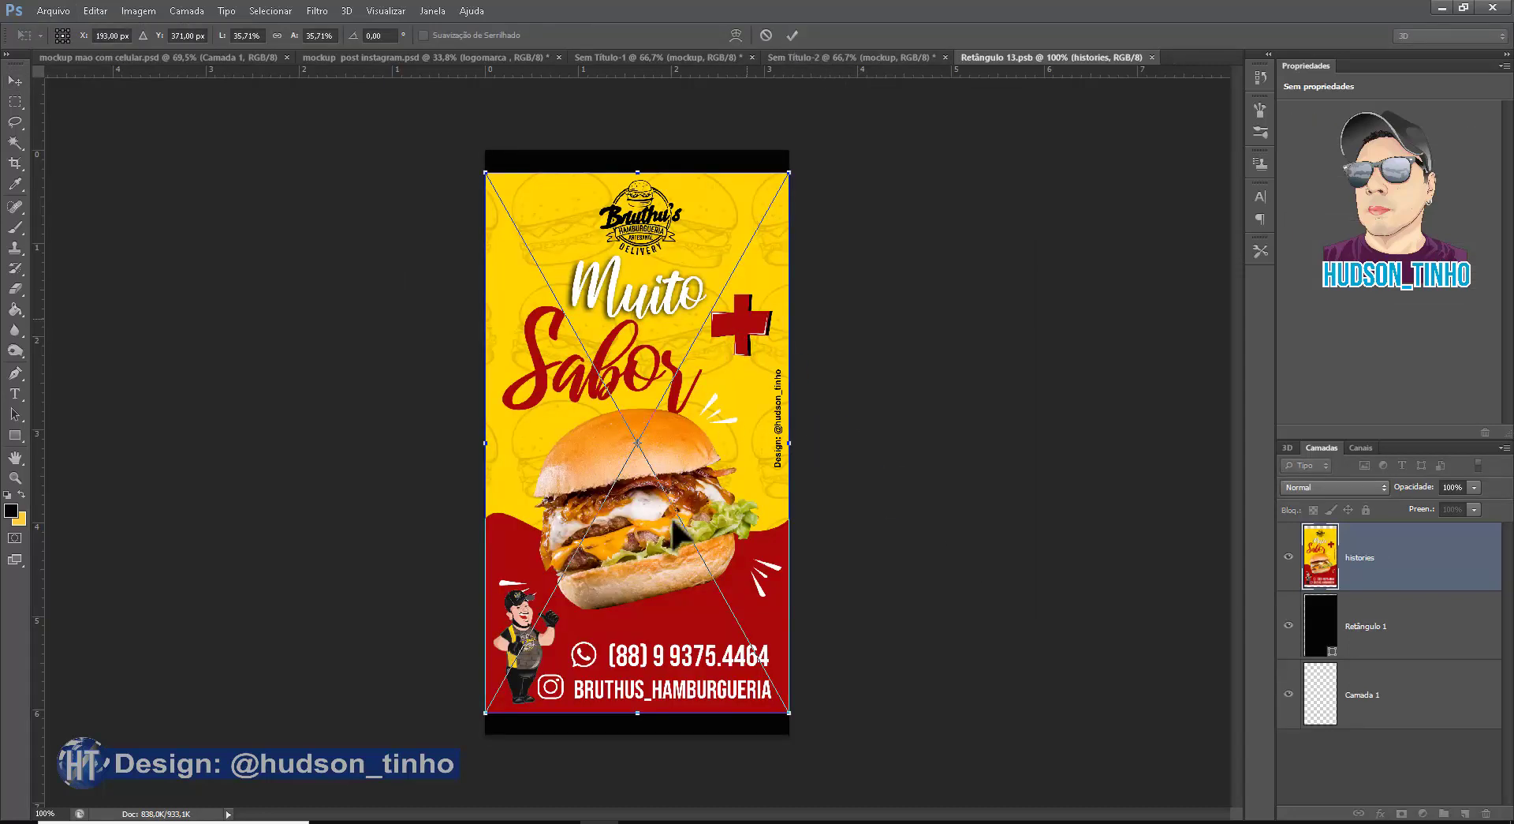
Stretch the histories artwork to the top and bottom edges, apply, and close the smart object.
{"action": "left_click_drag", "start_coordinate": [638, 713], "coordinate": [637, 735]}
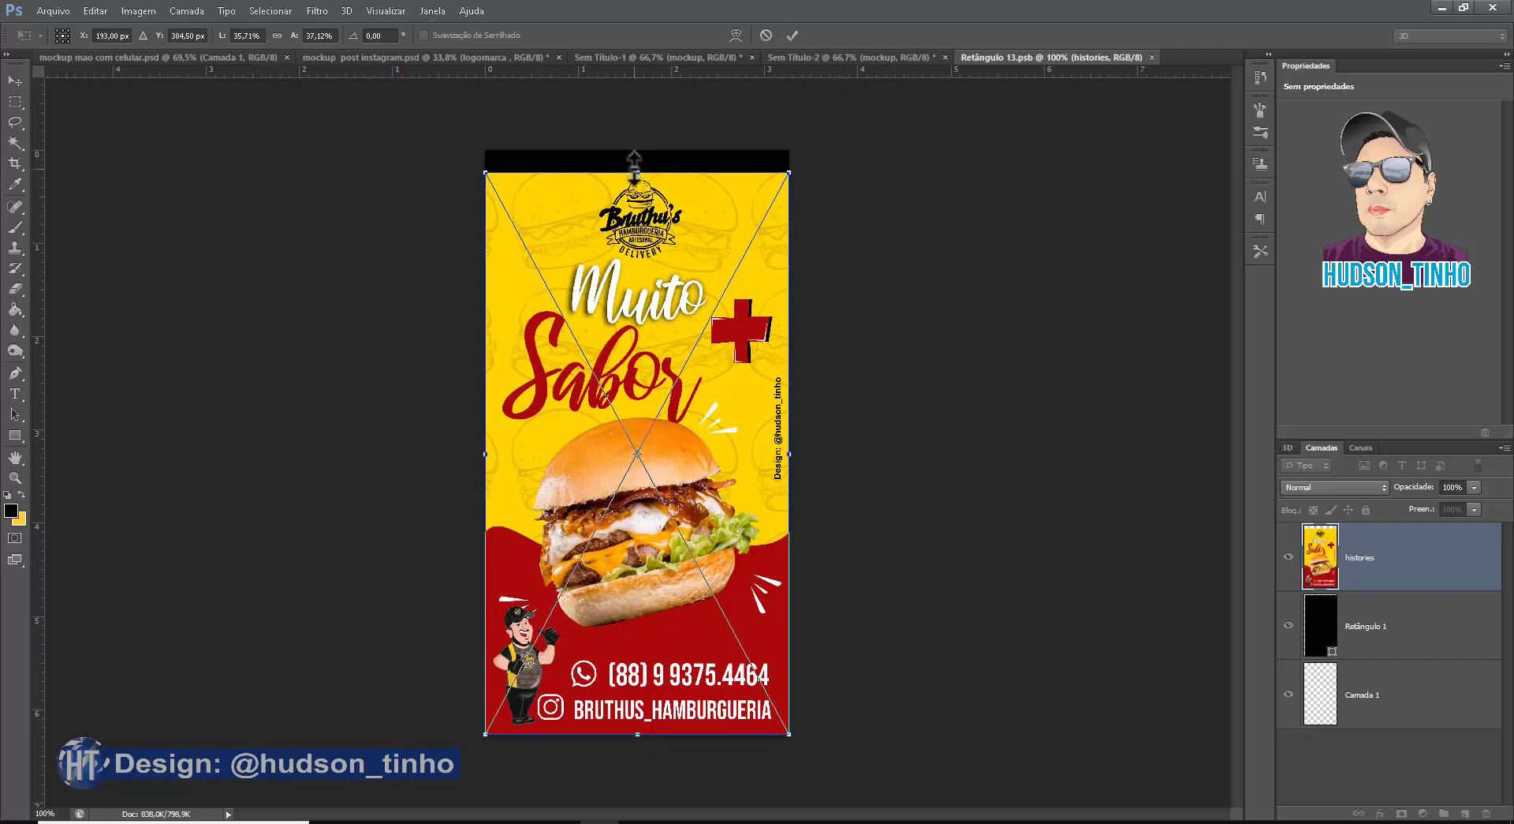
{"action": "left_click_drag", "start_coordinate": [637, 172], "coordinate": [637, 150]}
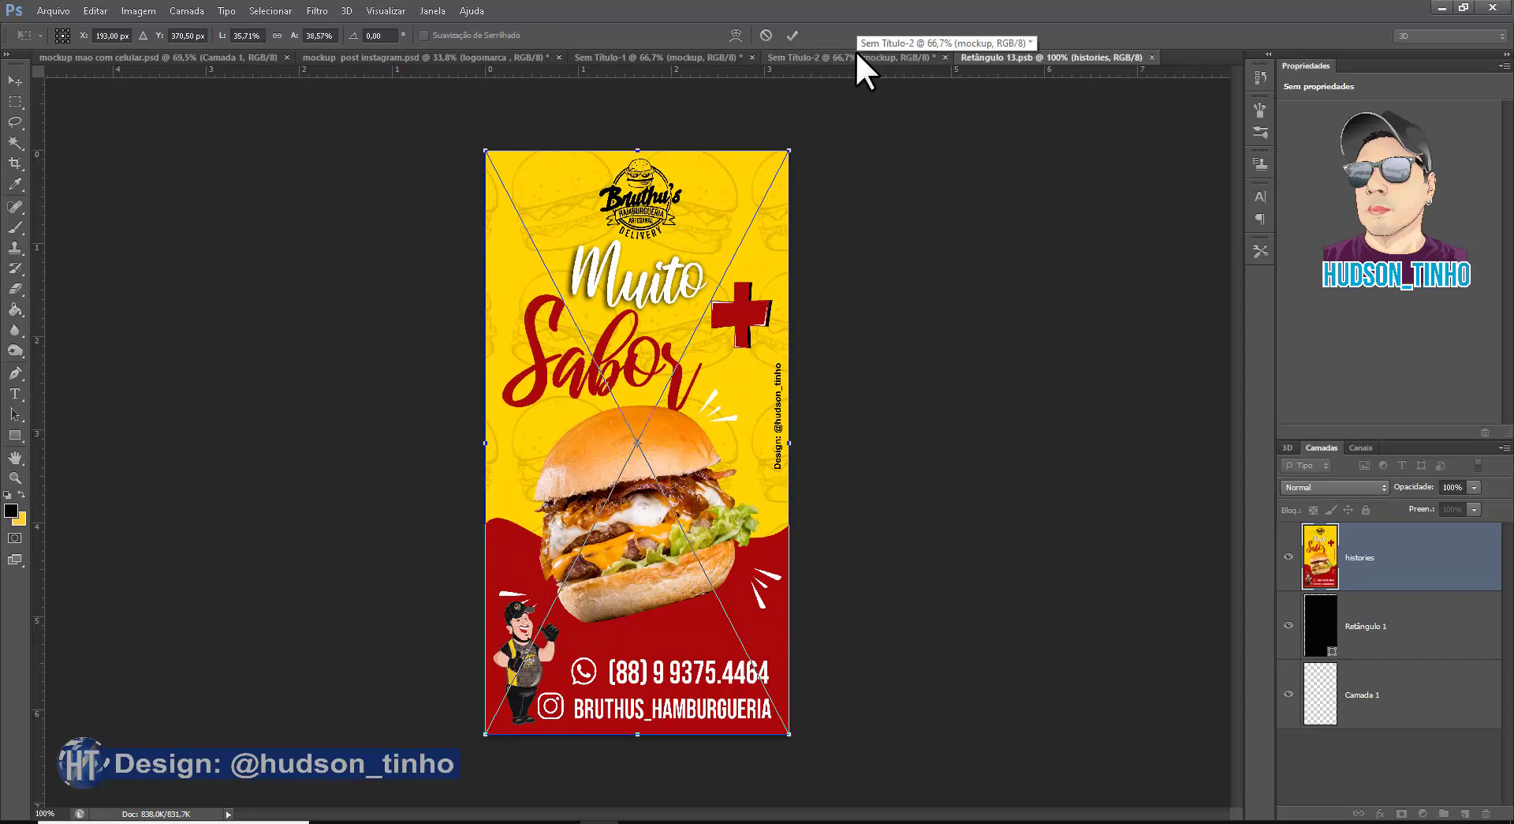
{"action": "key", "text": "Return"}
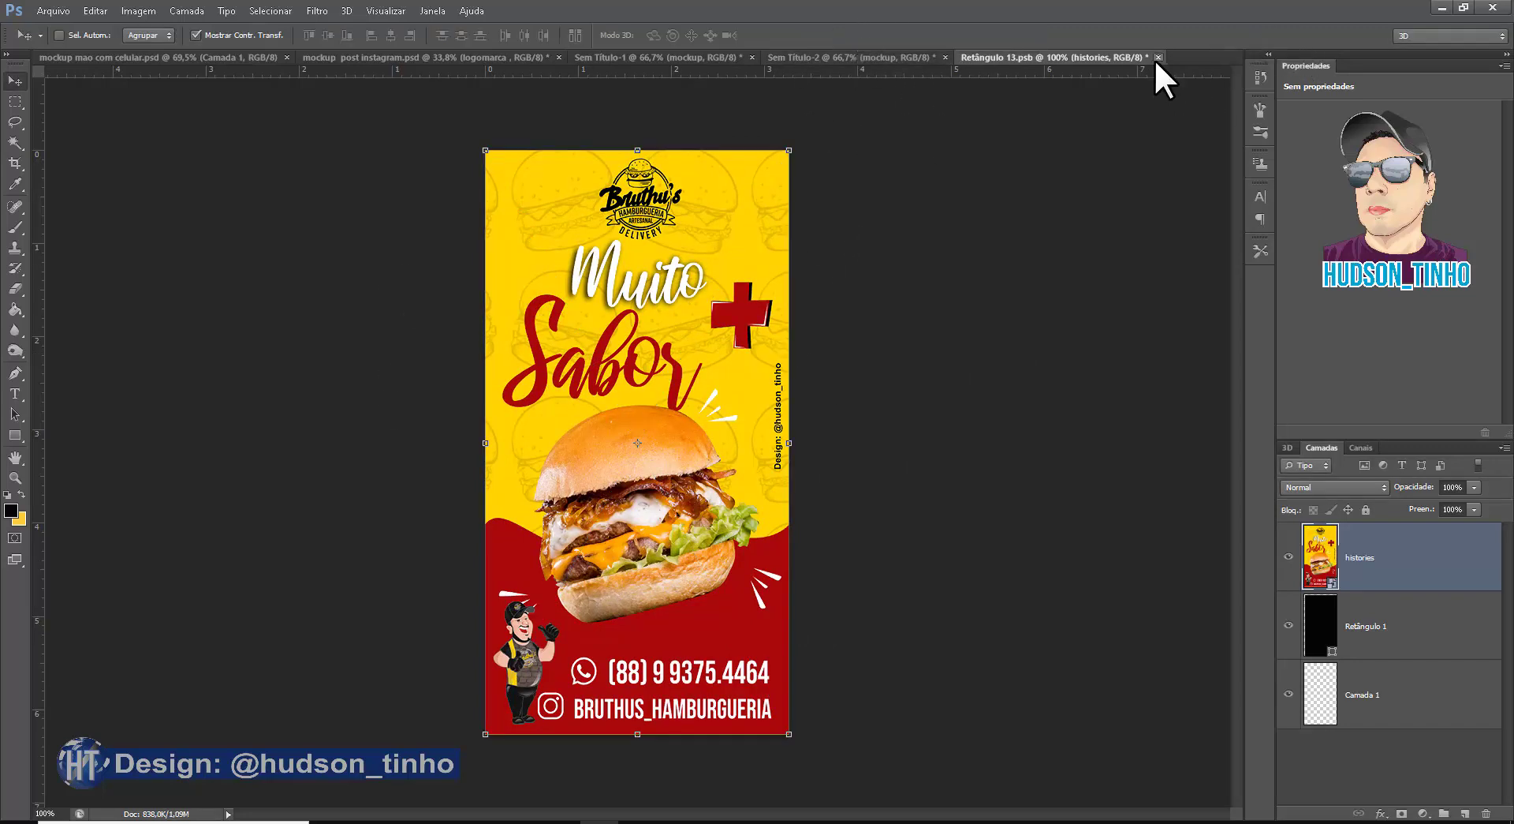
{"action": "left_click", "coordinate": [1158, 58]}
Save the smart object changes and return to the Sem Título-2 phone mockup.
{"action": "left_click", "coordinate": [628, 295]}
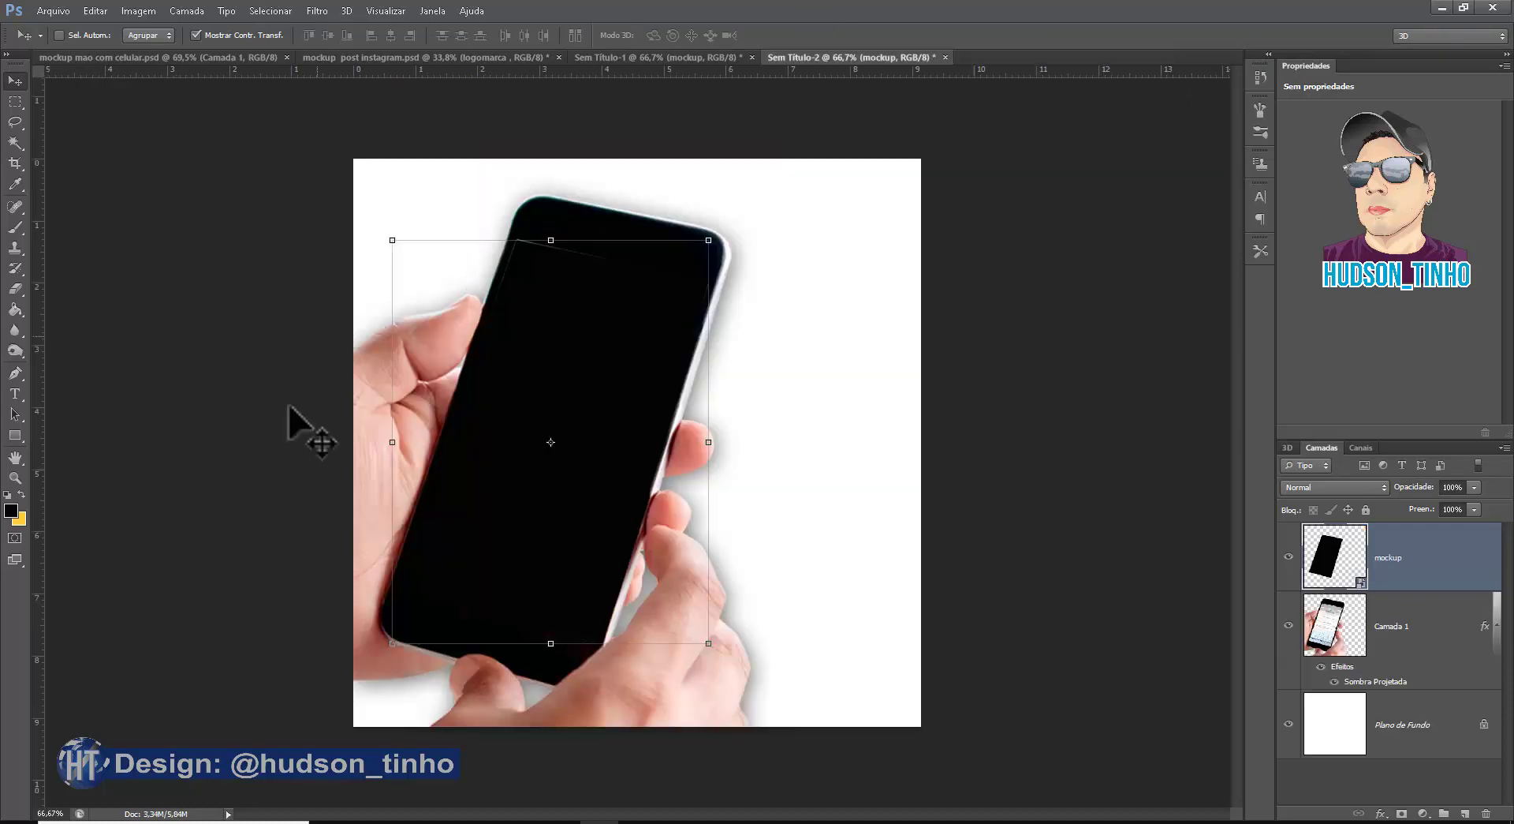